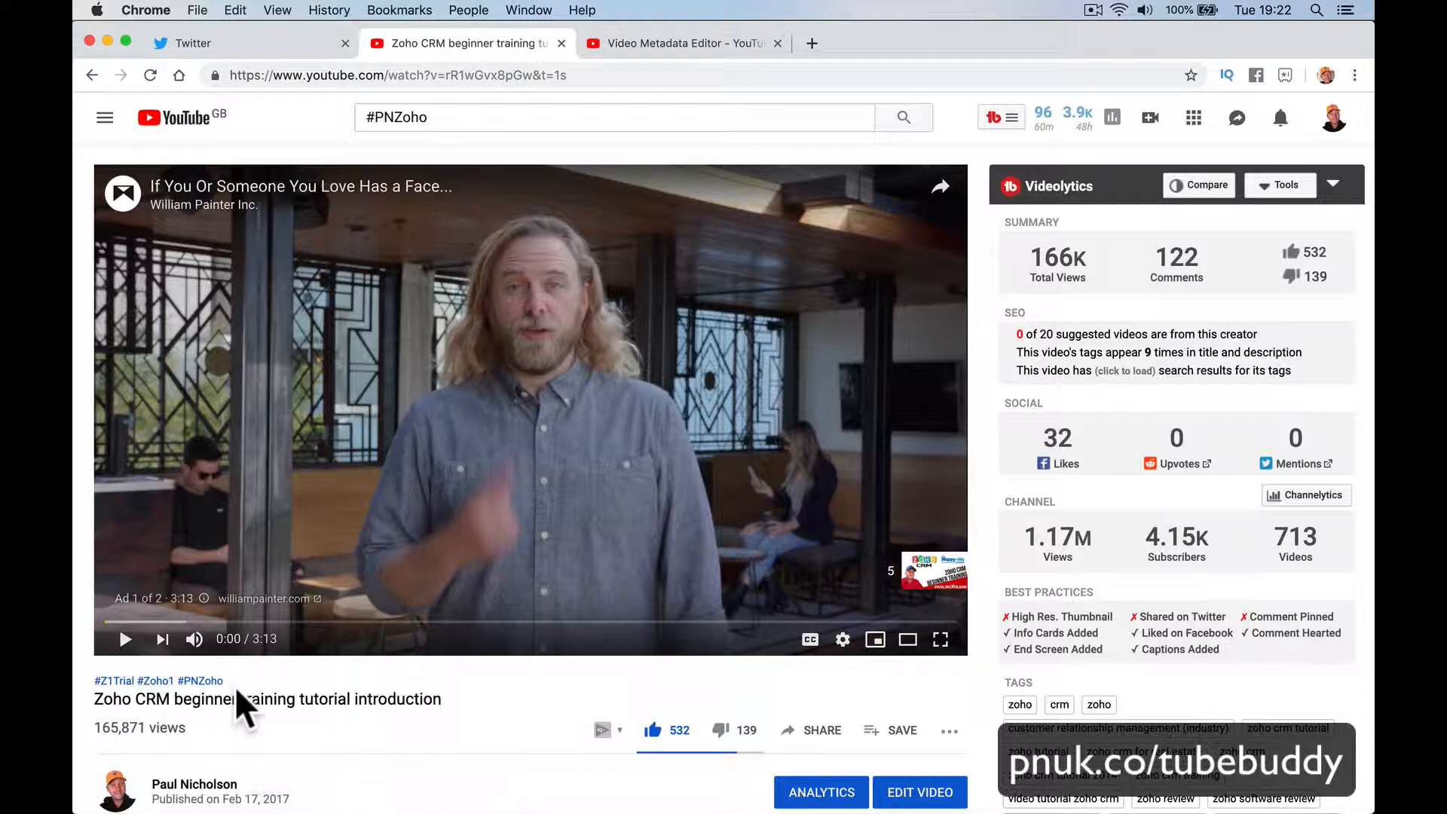
# Step: Browse the #PNZoho search results and reopen the Zoho CRM beginner training tutorial introduction
pyautogui.click(200, 682)
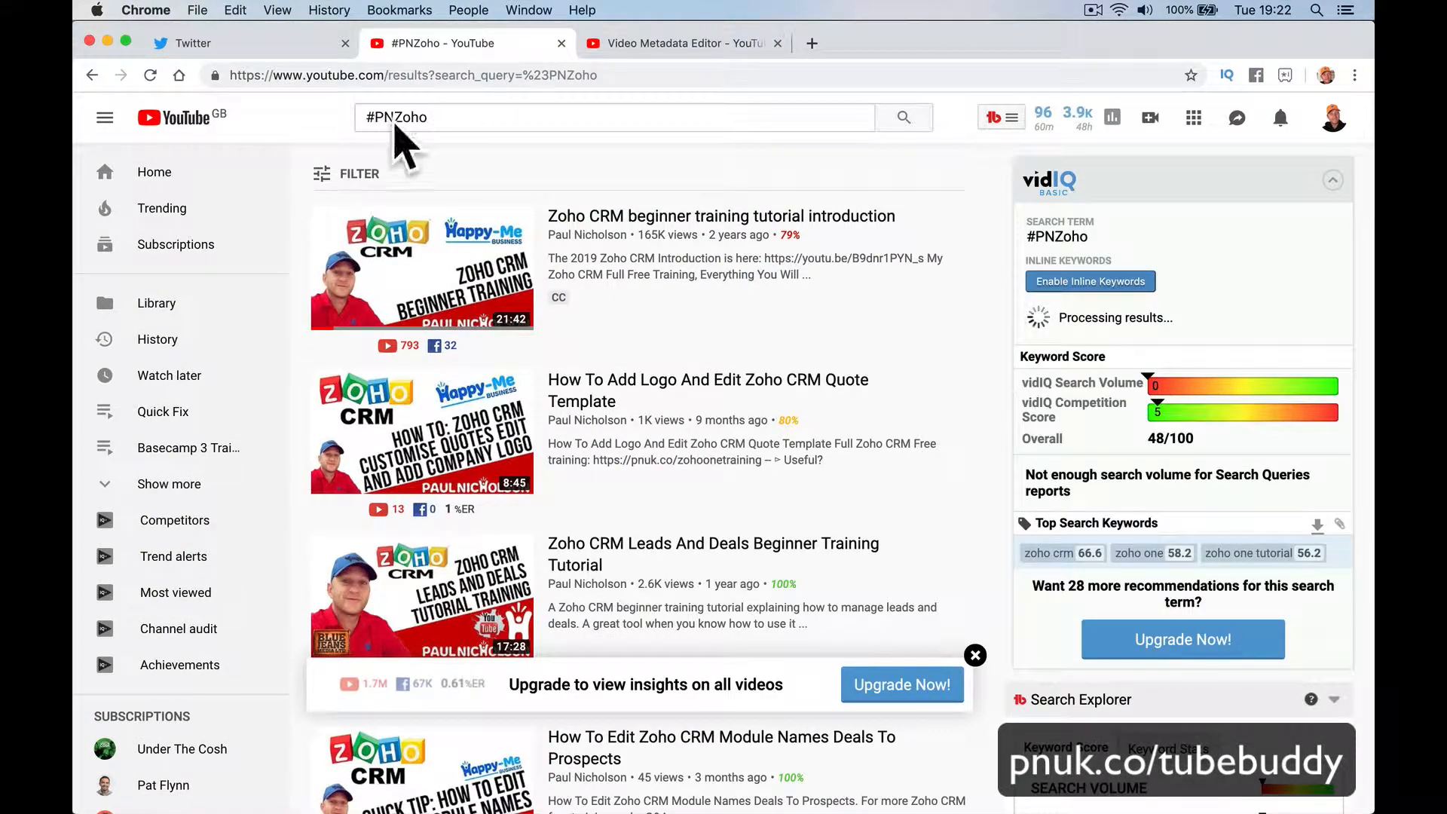
pyautogui.scroll(-15, 528, 411)
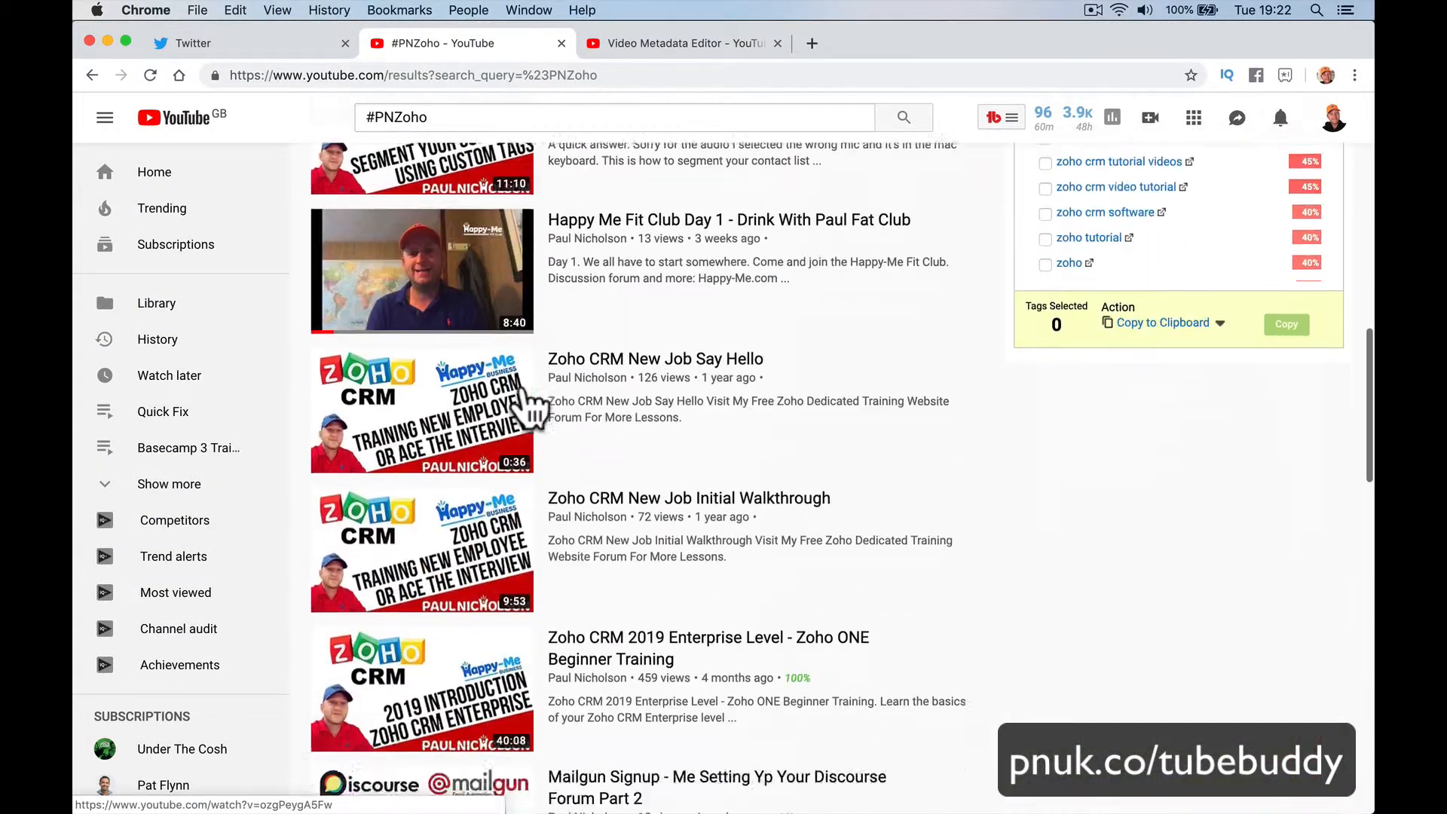
pyautogui.scroll(-10, 529, 407)
pyautogui.scroll(5, 527, 404)
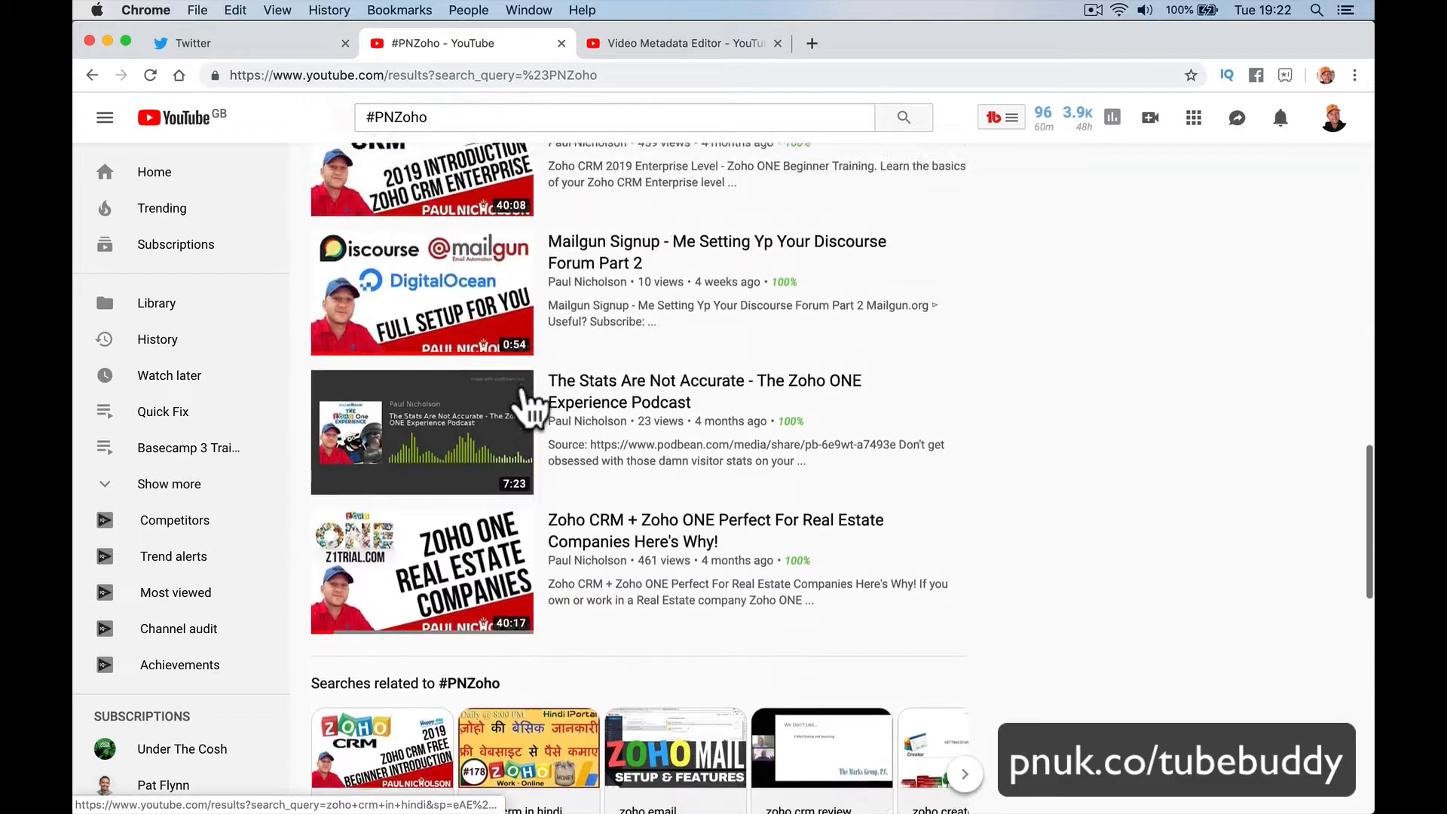
pyautogui.scroll(-7, 530, 399)
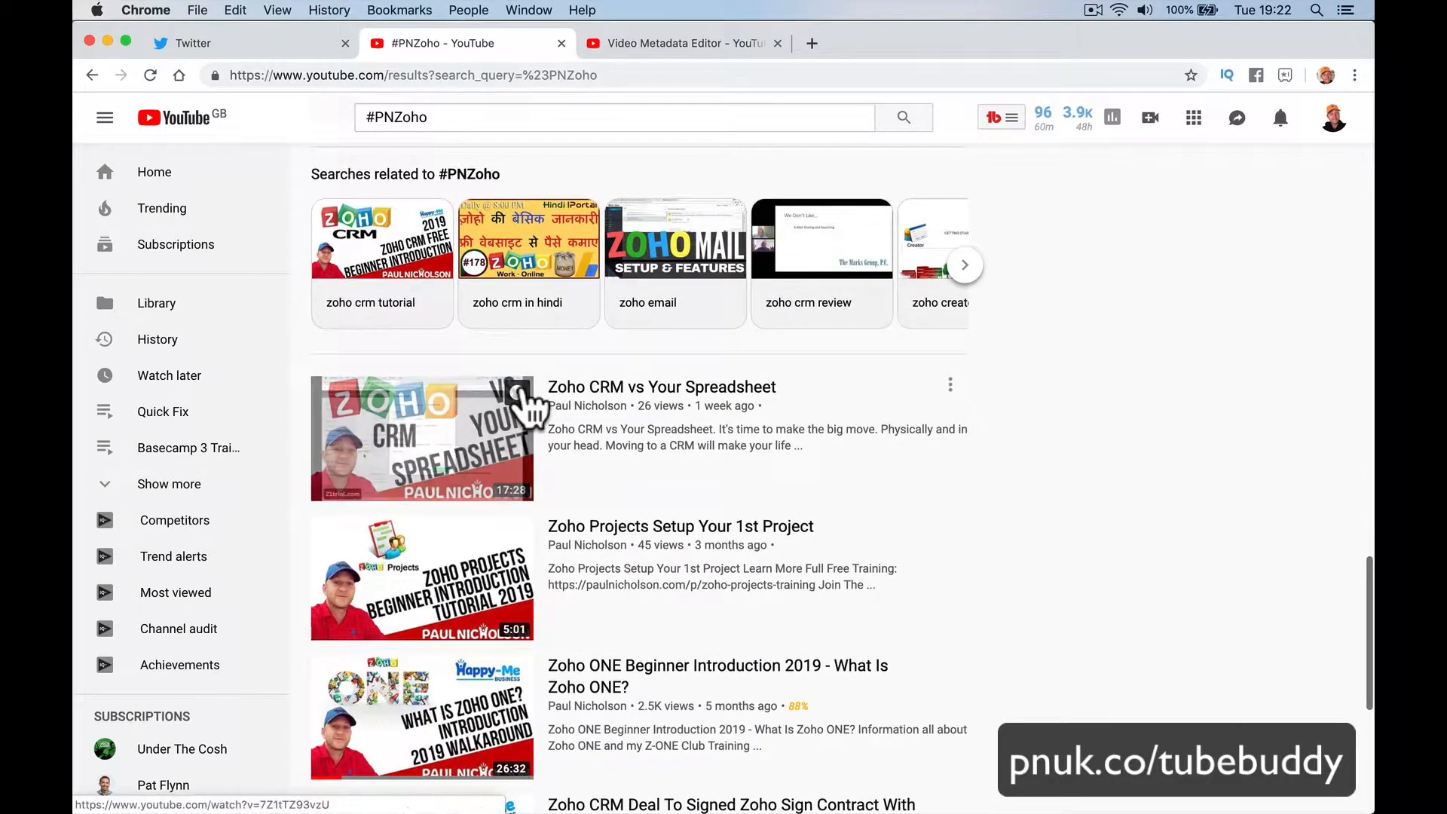
pyautogui.scroll(15, 531, 411)
pyautogui.scroll(6, 531, 411)
pyautogui.click(523, 404)
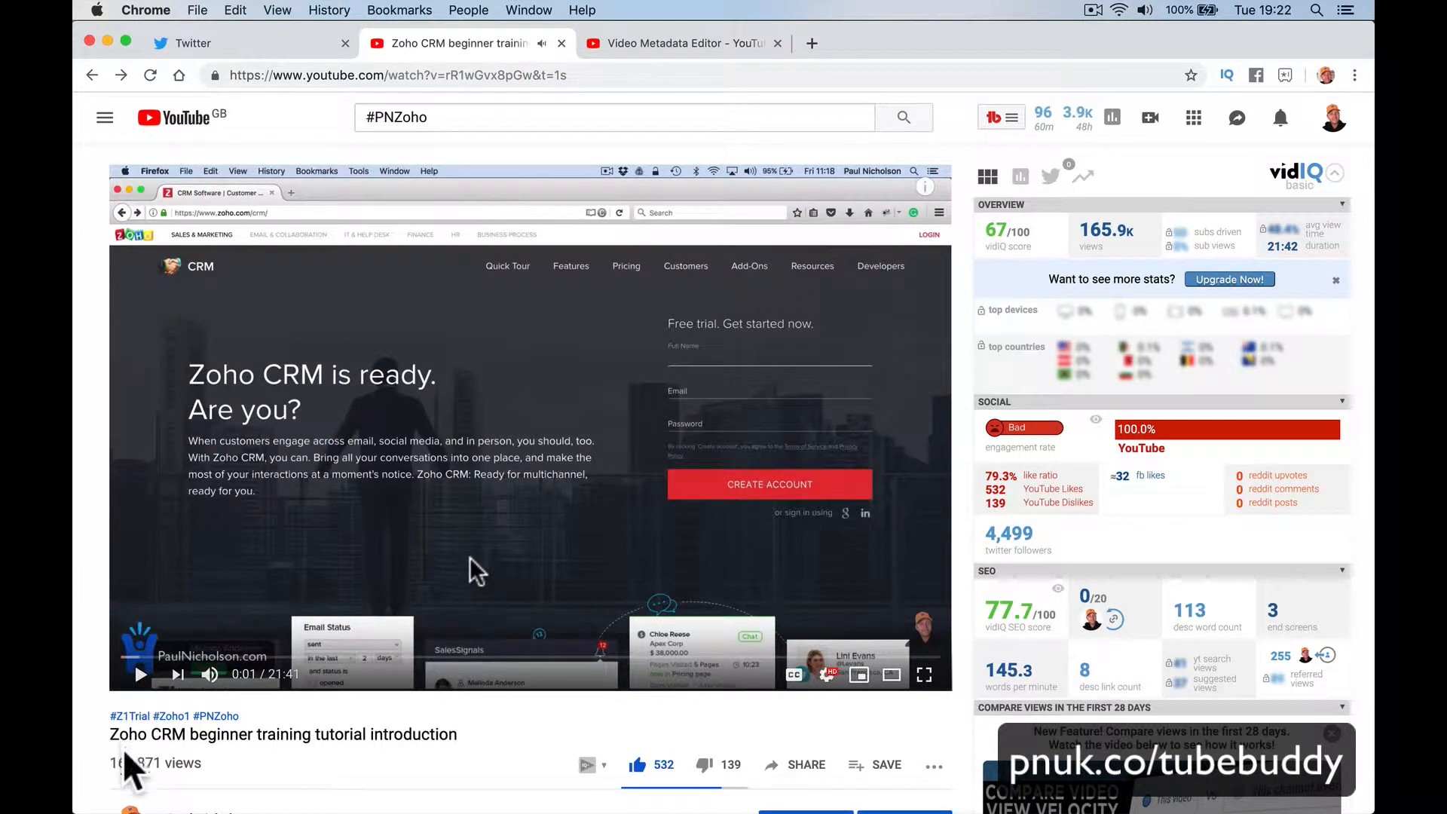
# Step: Open a Zoho CRM video from the #Z1Trial results, pause it, and read its full description
pyautogui.click(128, 716)
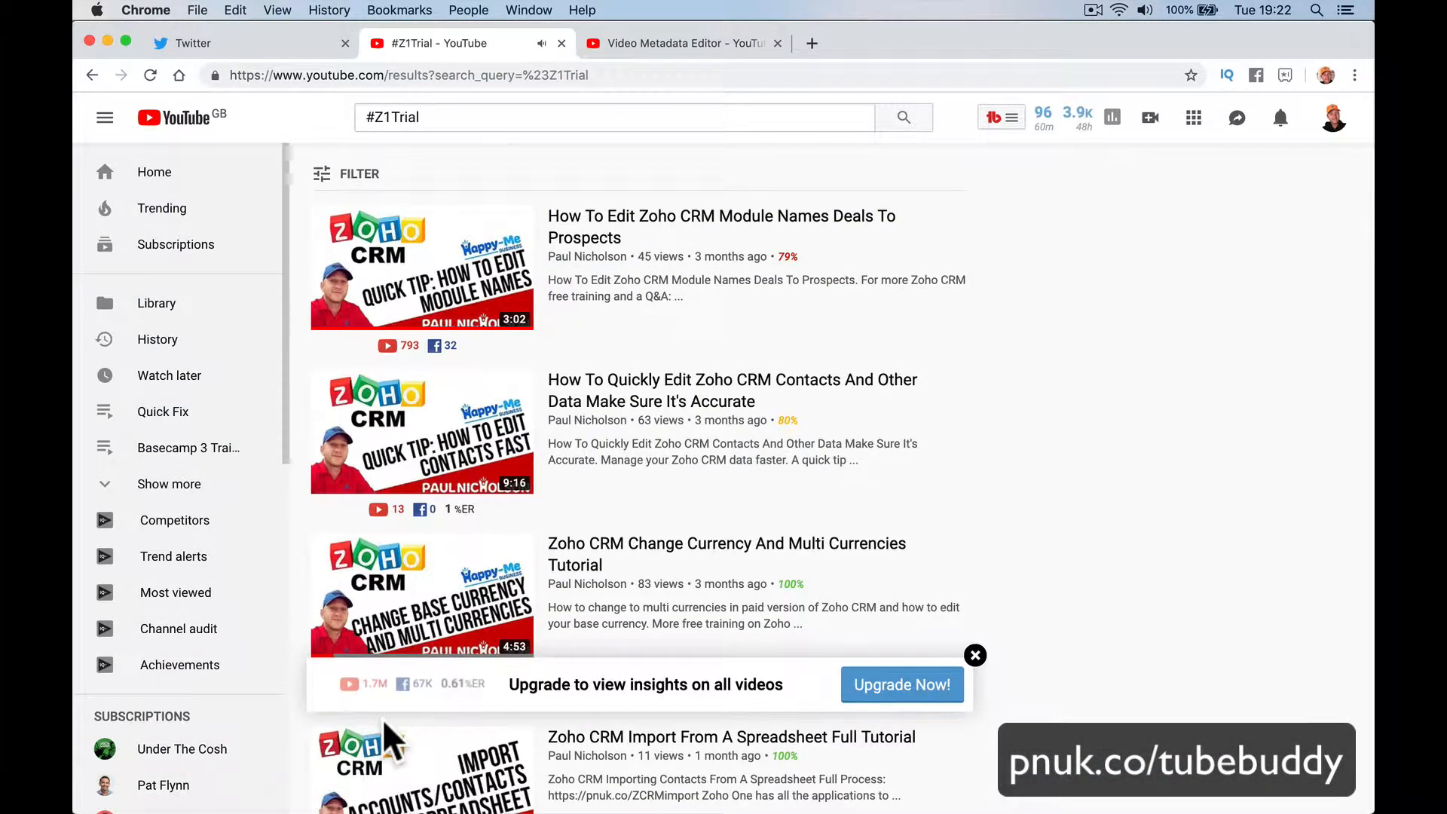
pyautogui.scroll(-5, 383, 737)
pyautogui.scroll(-3, 388, 742)
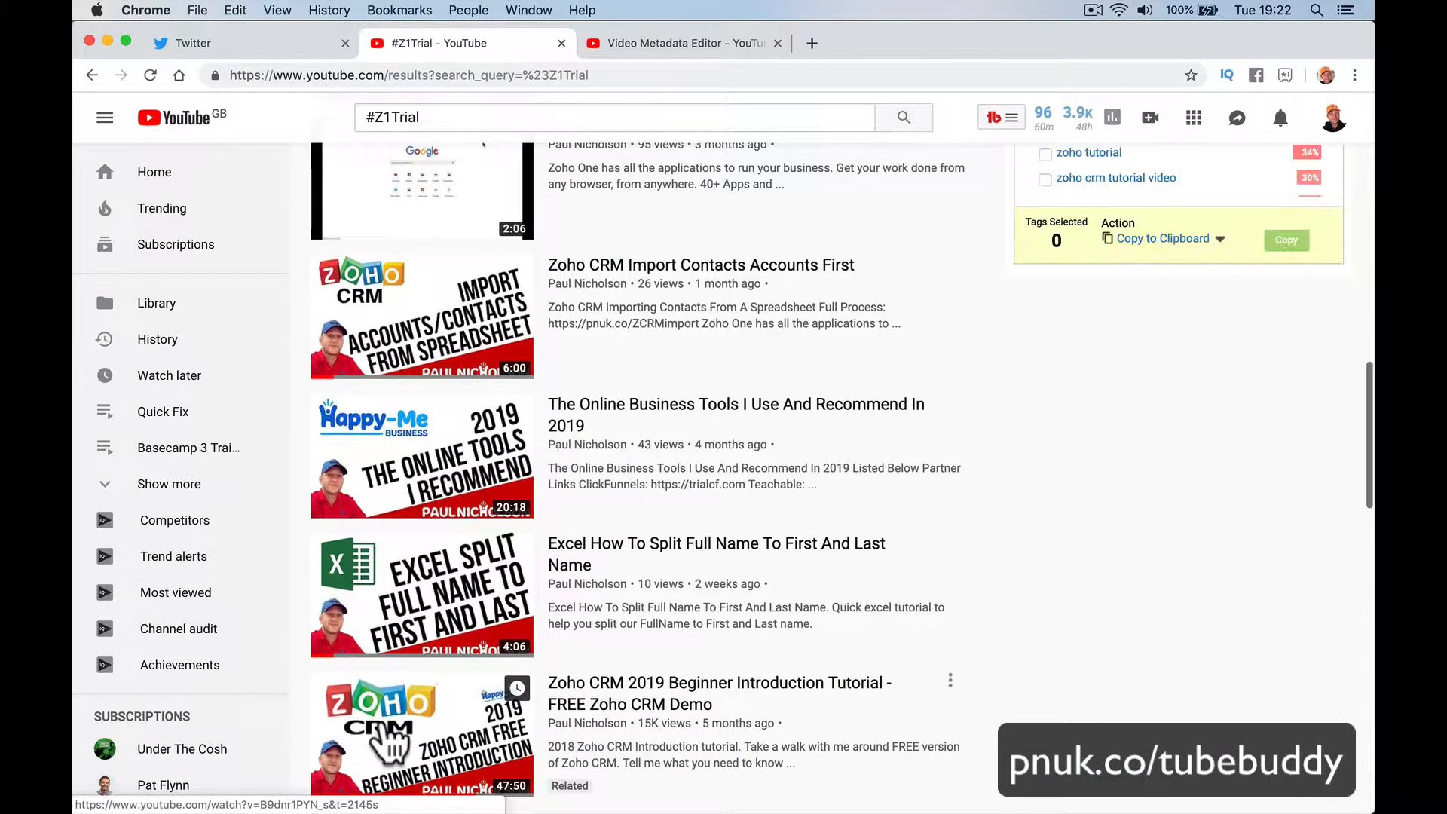
pyautogui.click(384, 742)
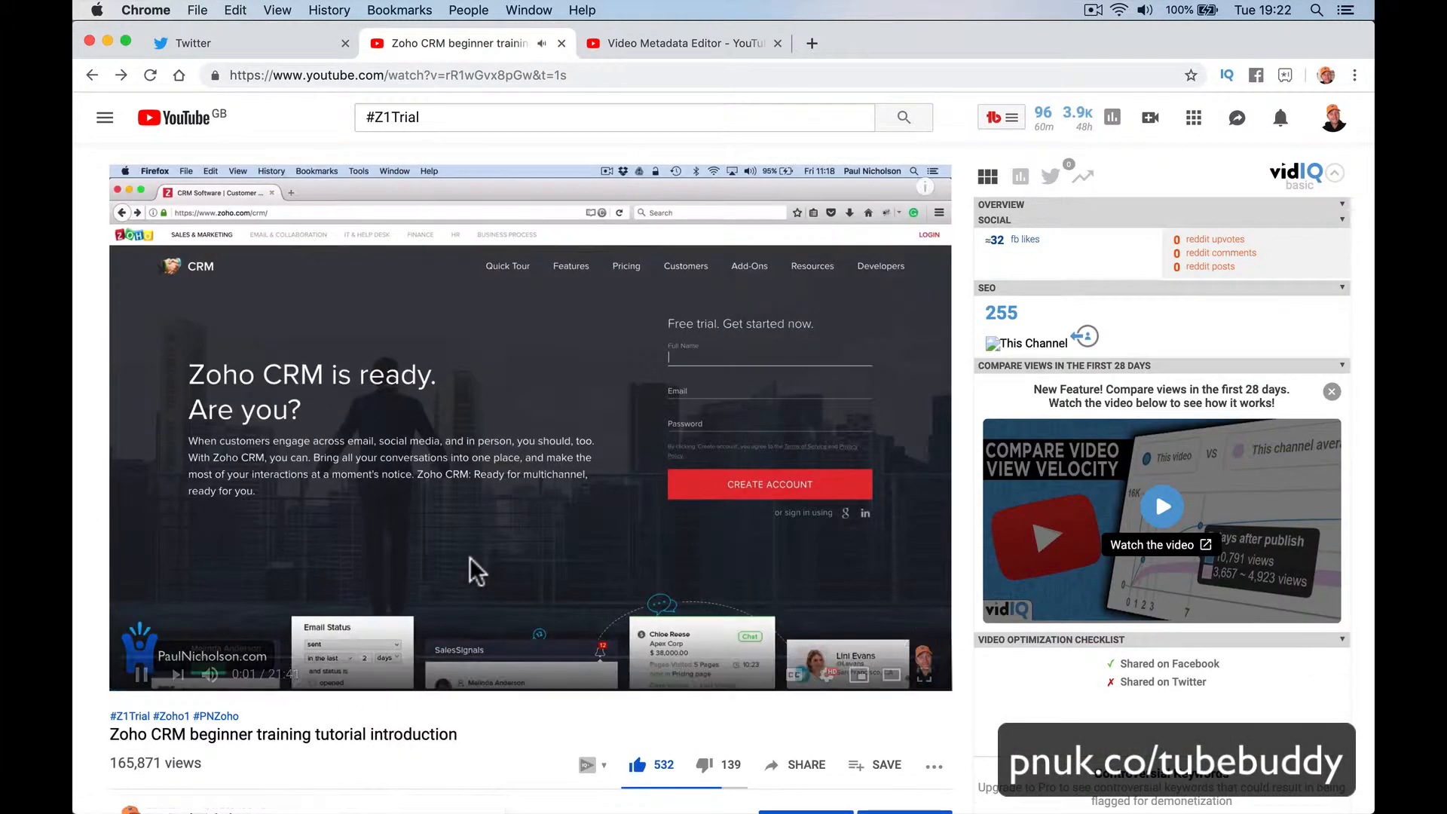
pyautogui.click(141, 675)
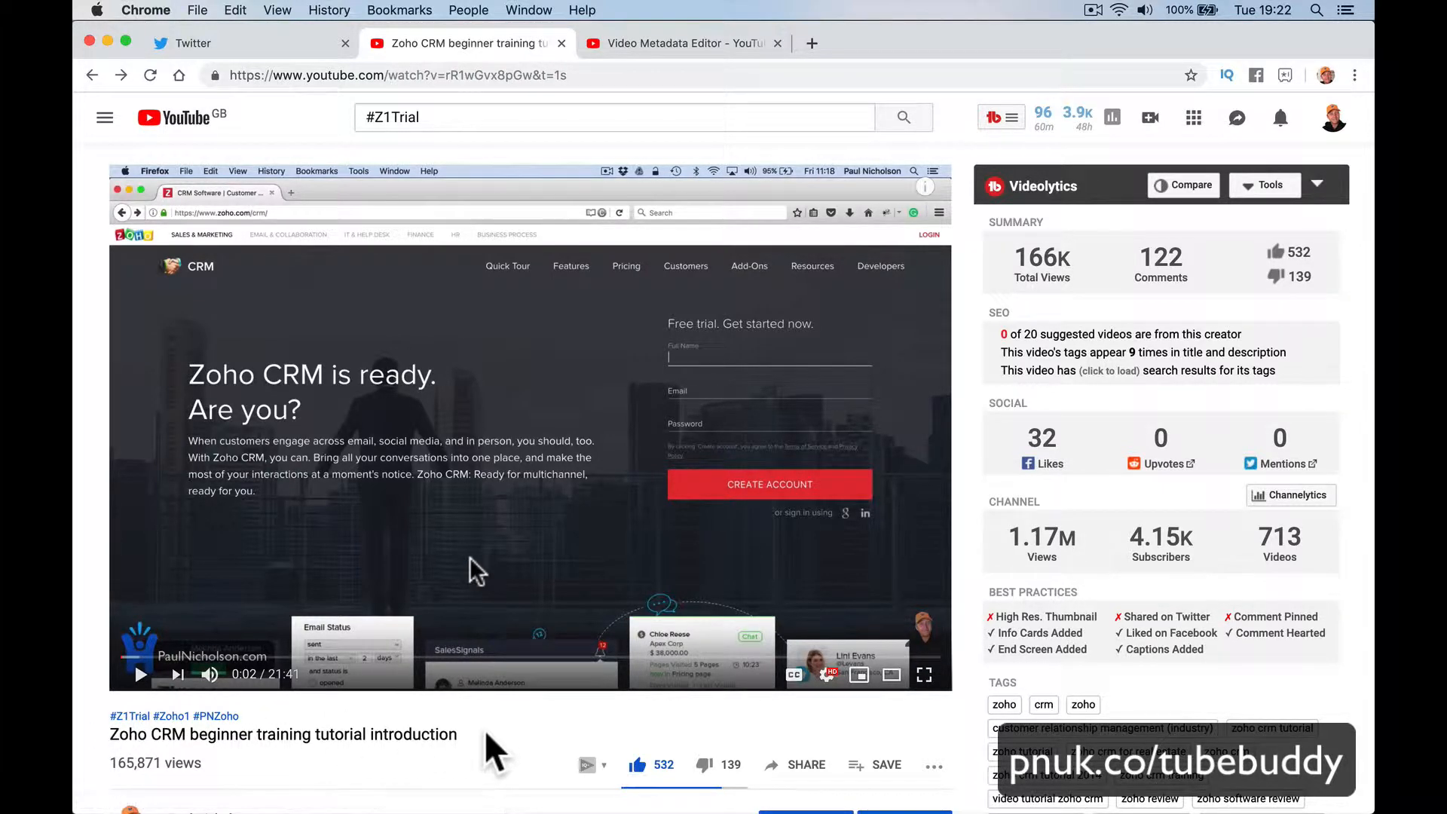
pyautogui.scroll(-4, 504, 746)
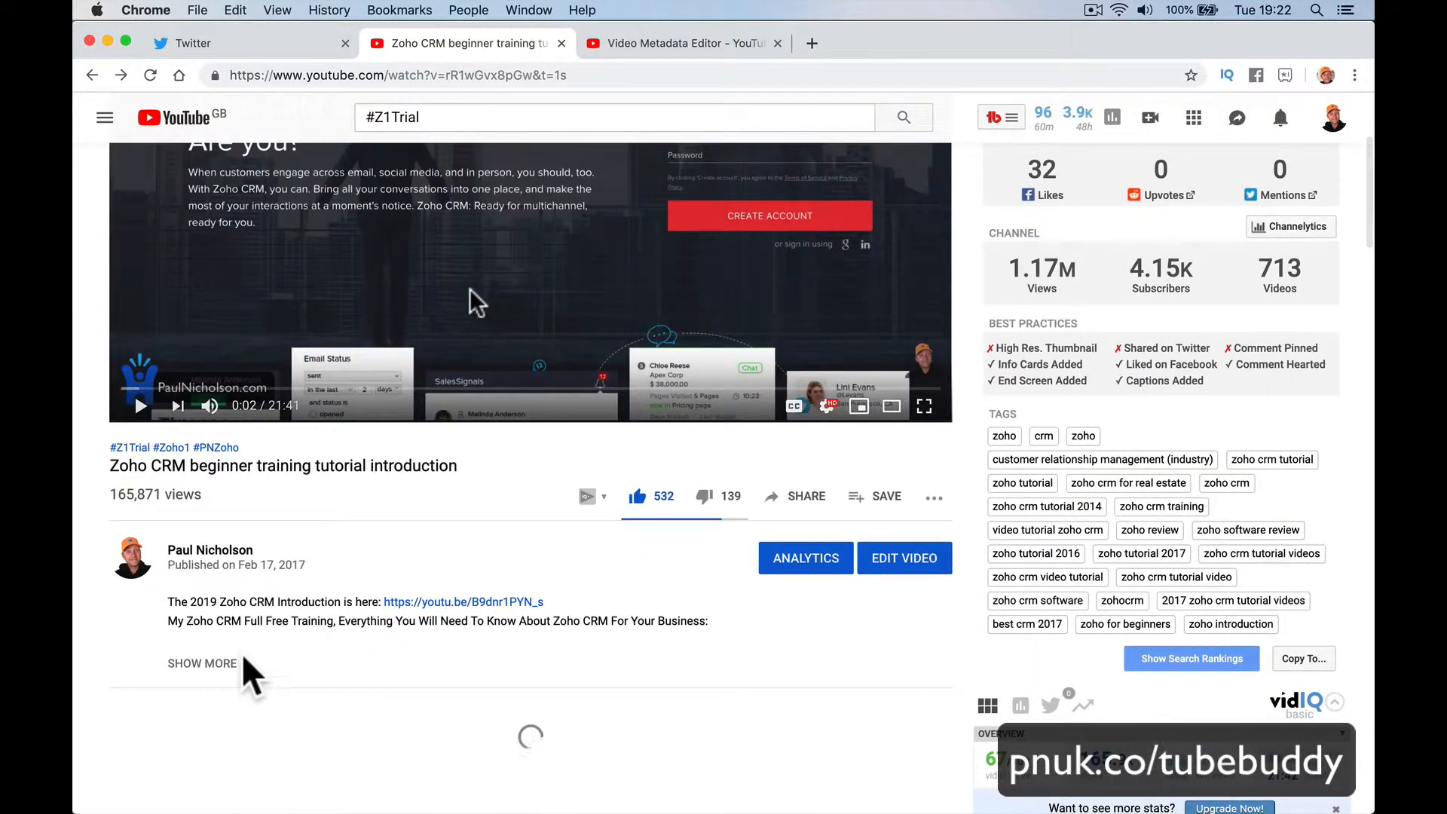
pyautogui.click(239, 663)
pyautogui.scroll(-4, 381, 704)
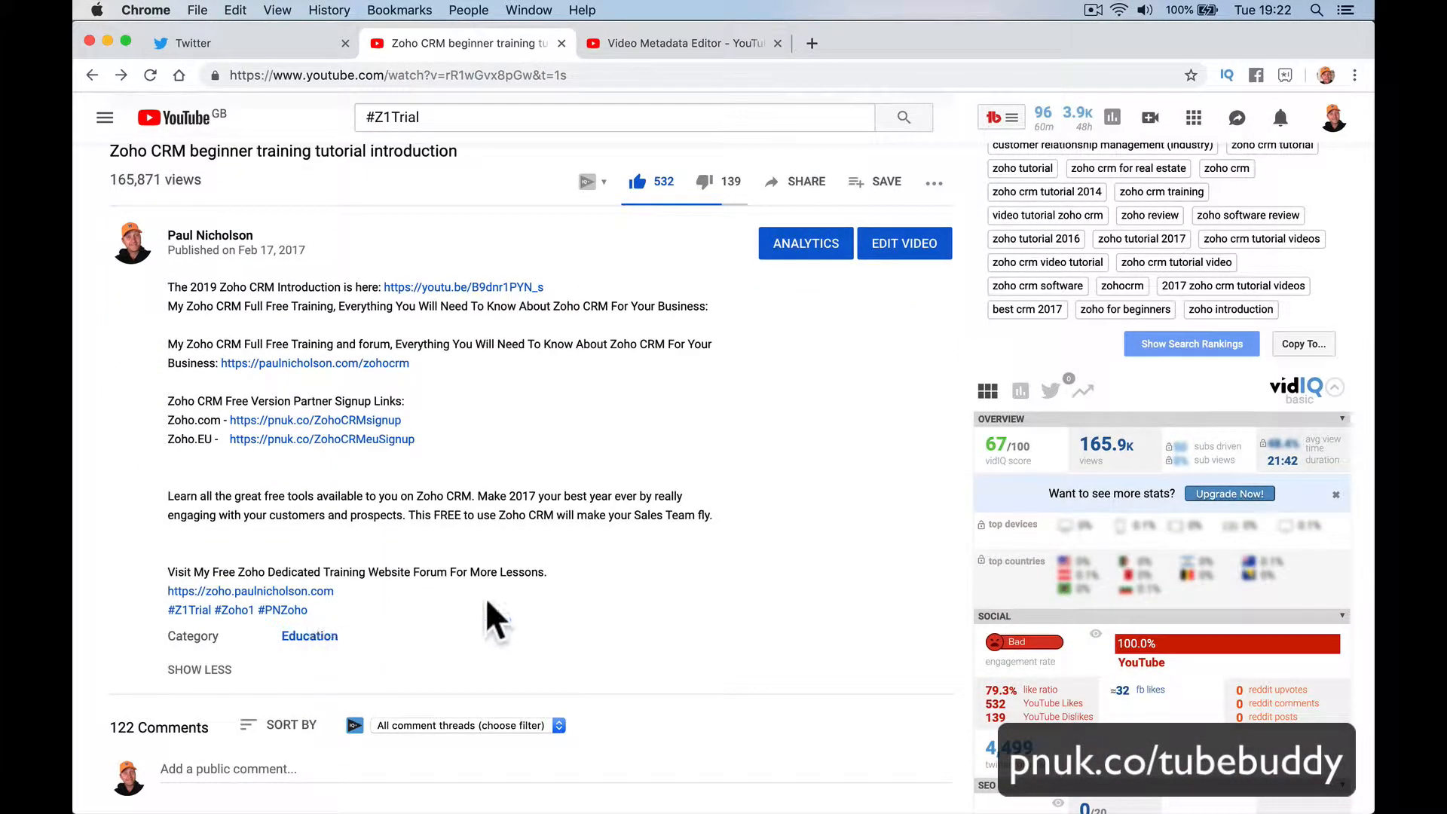
pyautogui.scroll(6, 565, 550)
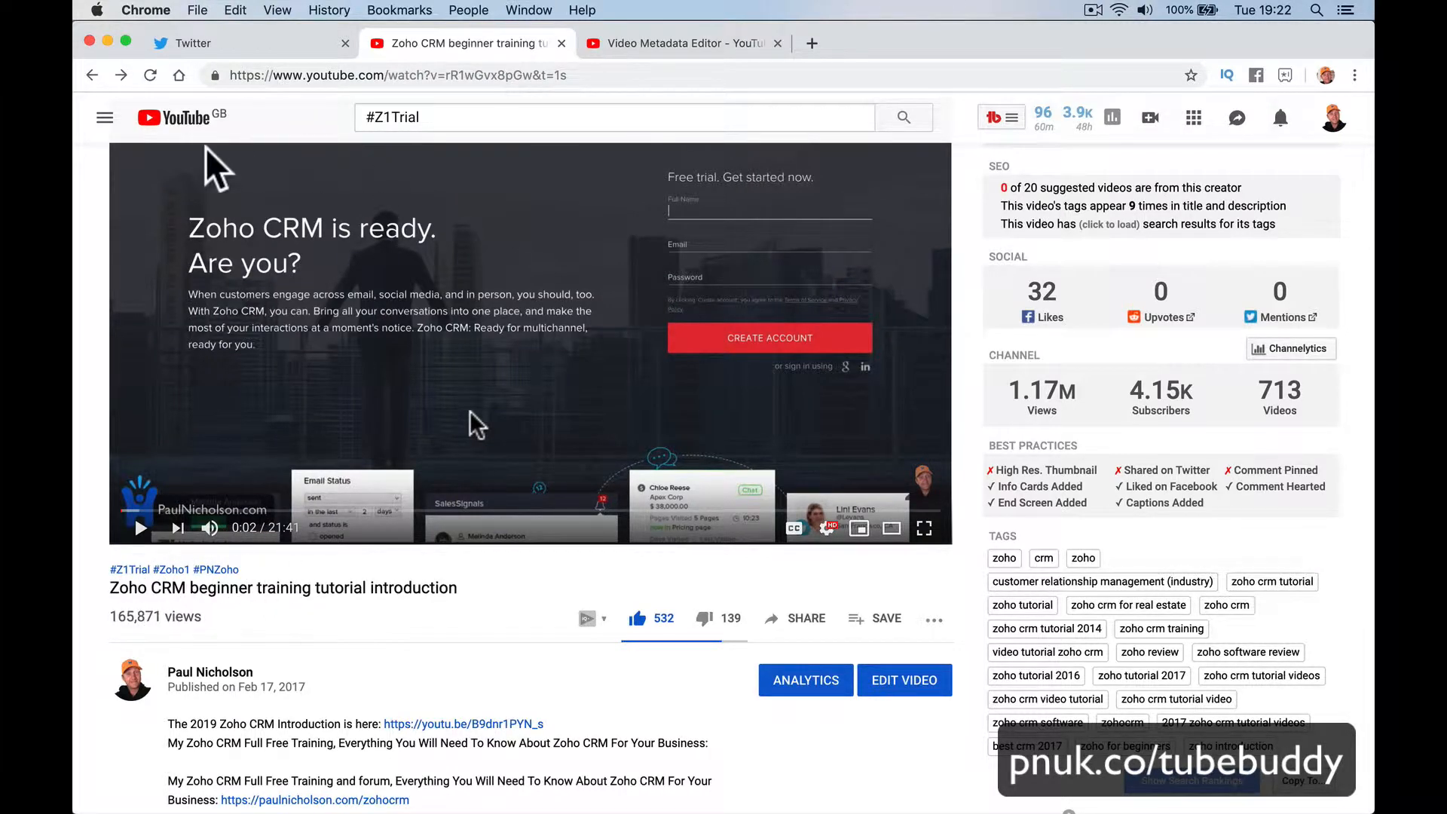
pyautogui.click(168, 126)
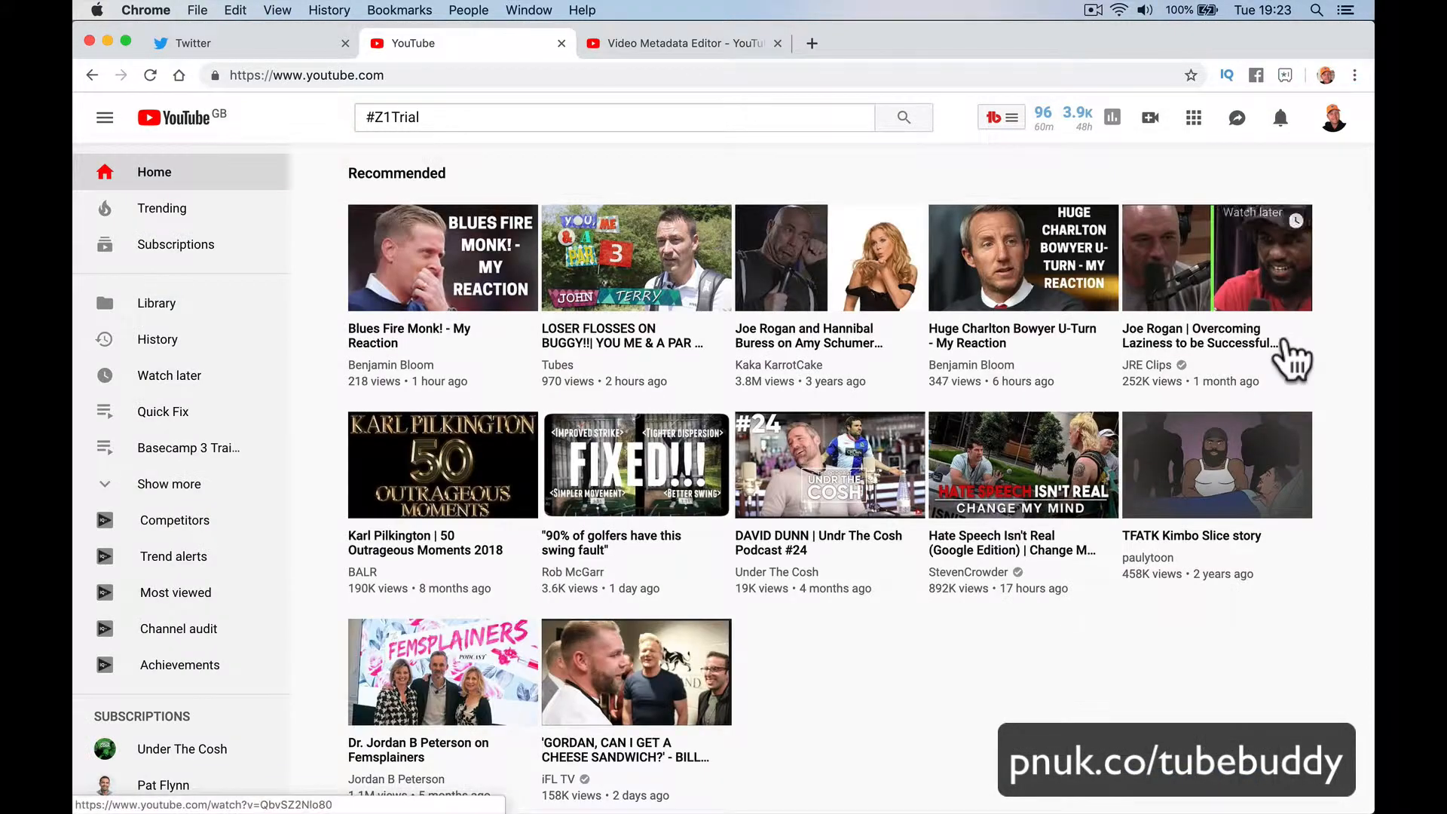
# Step: From your channel's Videos tab, open the Youtube Copyright Match Tool Introduction video and choose Edit Video
pyautogui.click(1334, 119)
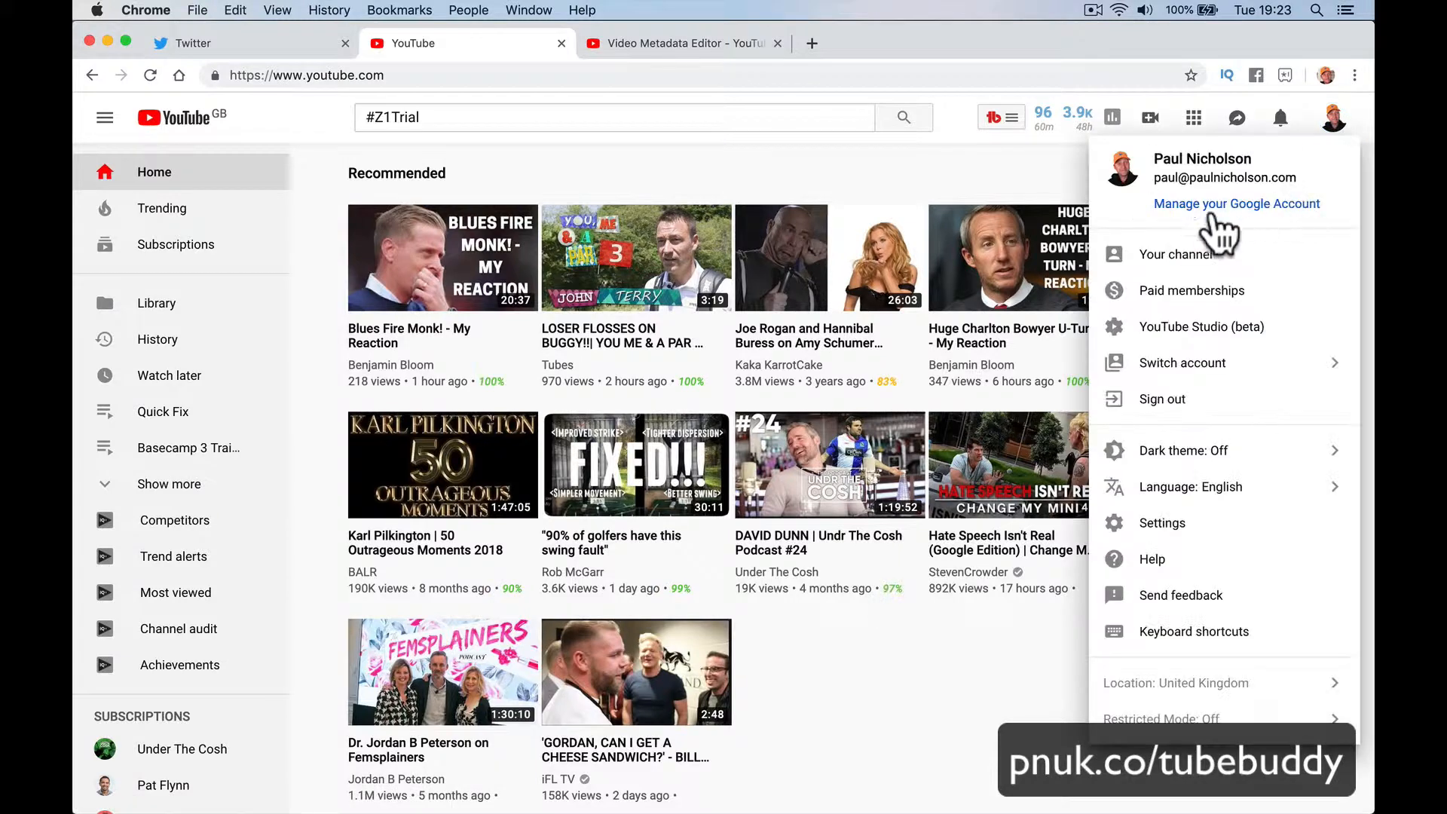
pyautogui.click(1199, 251)
pyautogui.press('XF86AudioMute')
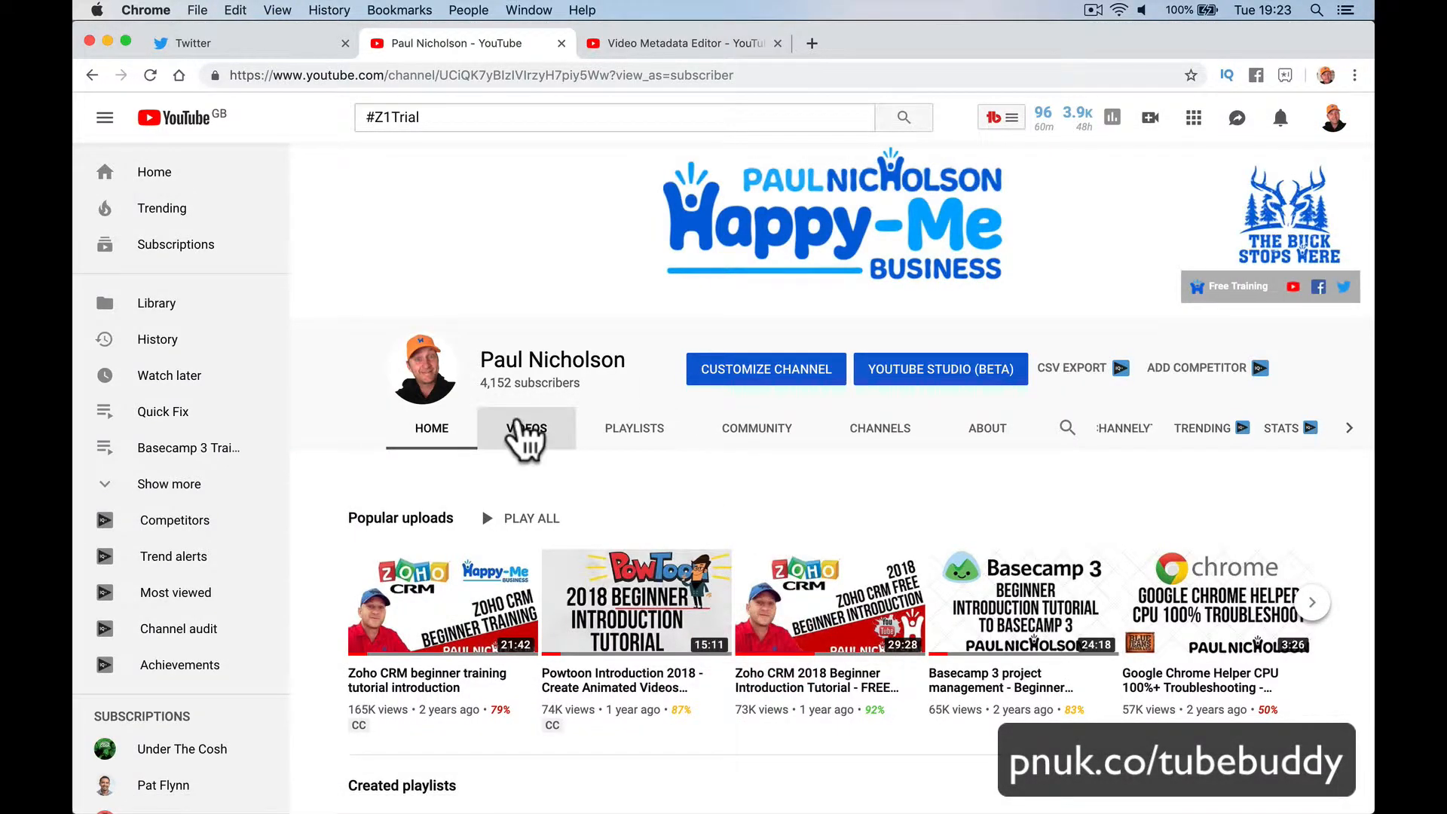
pyautogui.click(525, 430)
pyautogui.click(455, 330)
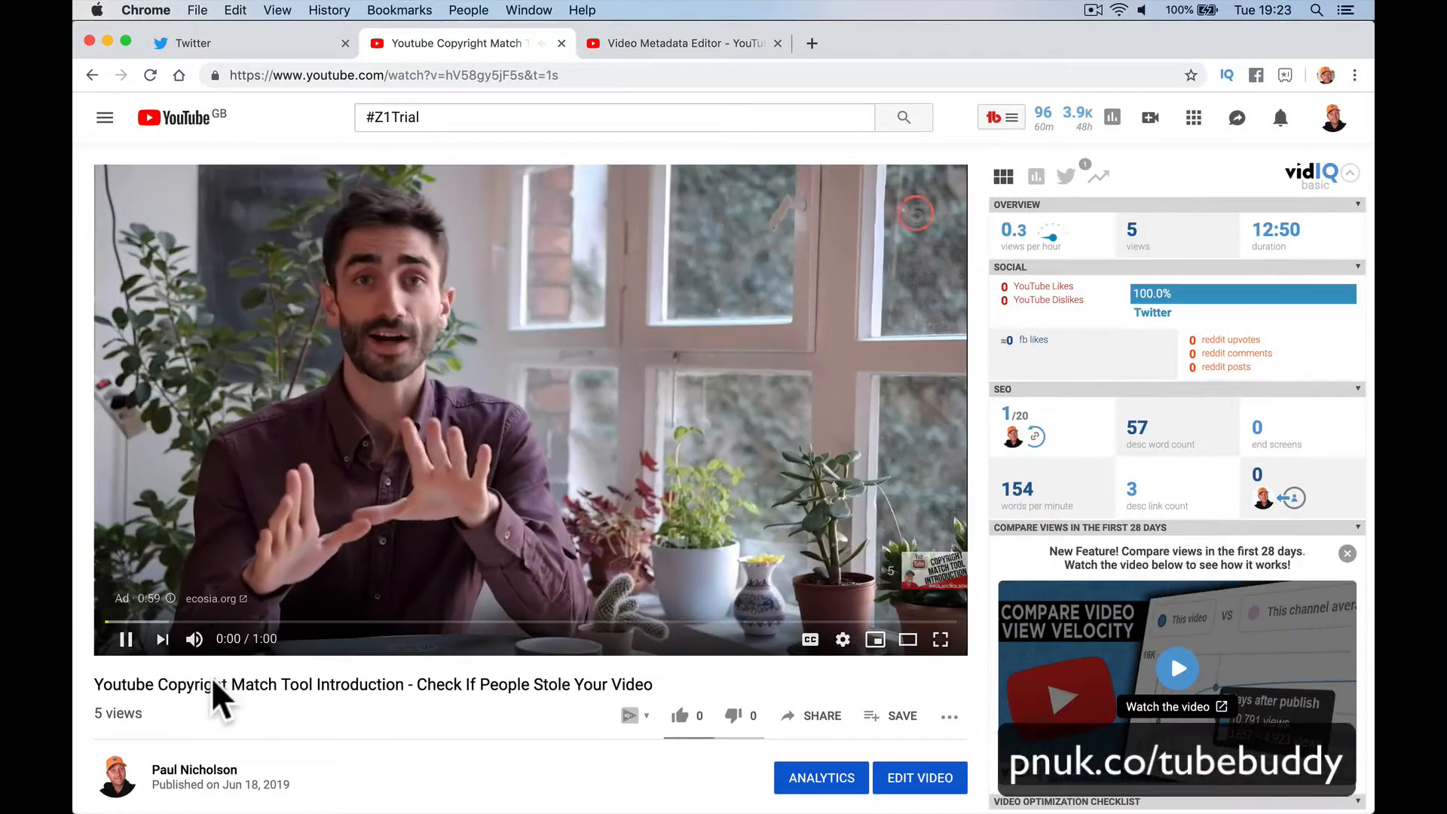
pyautogui.click(126, 639)
pyautogui.scroll(-3, 279, 724)
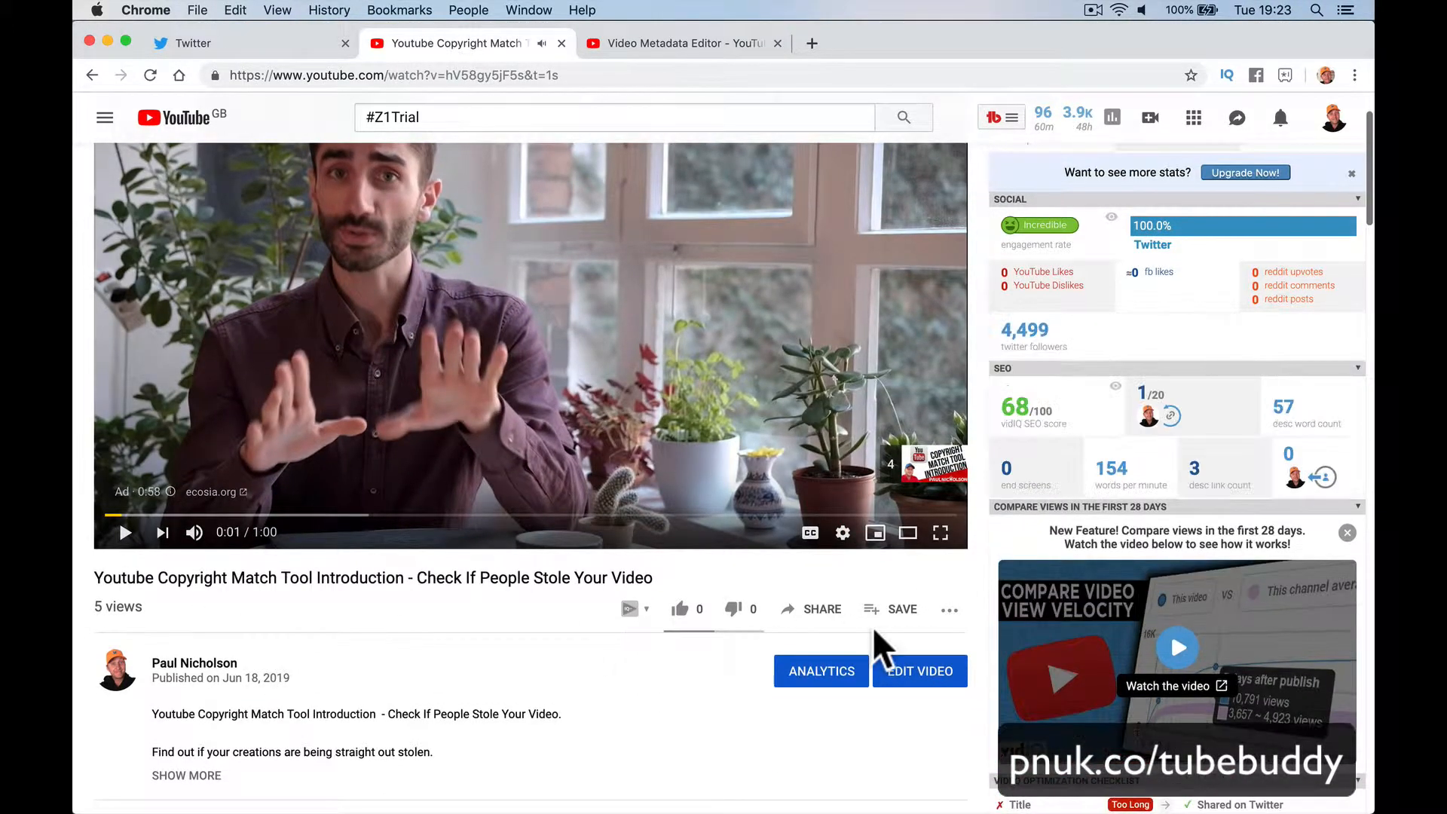
pyautogui.click(850, 670)
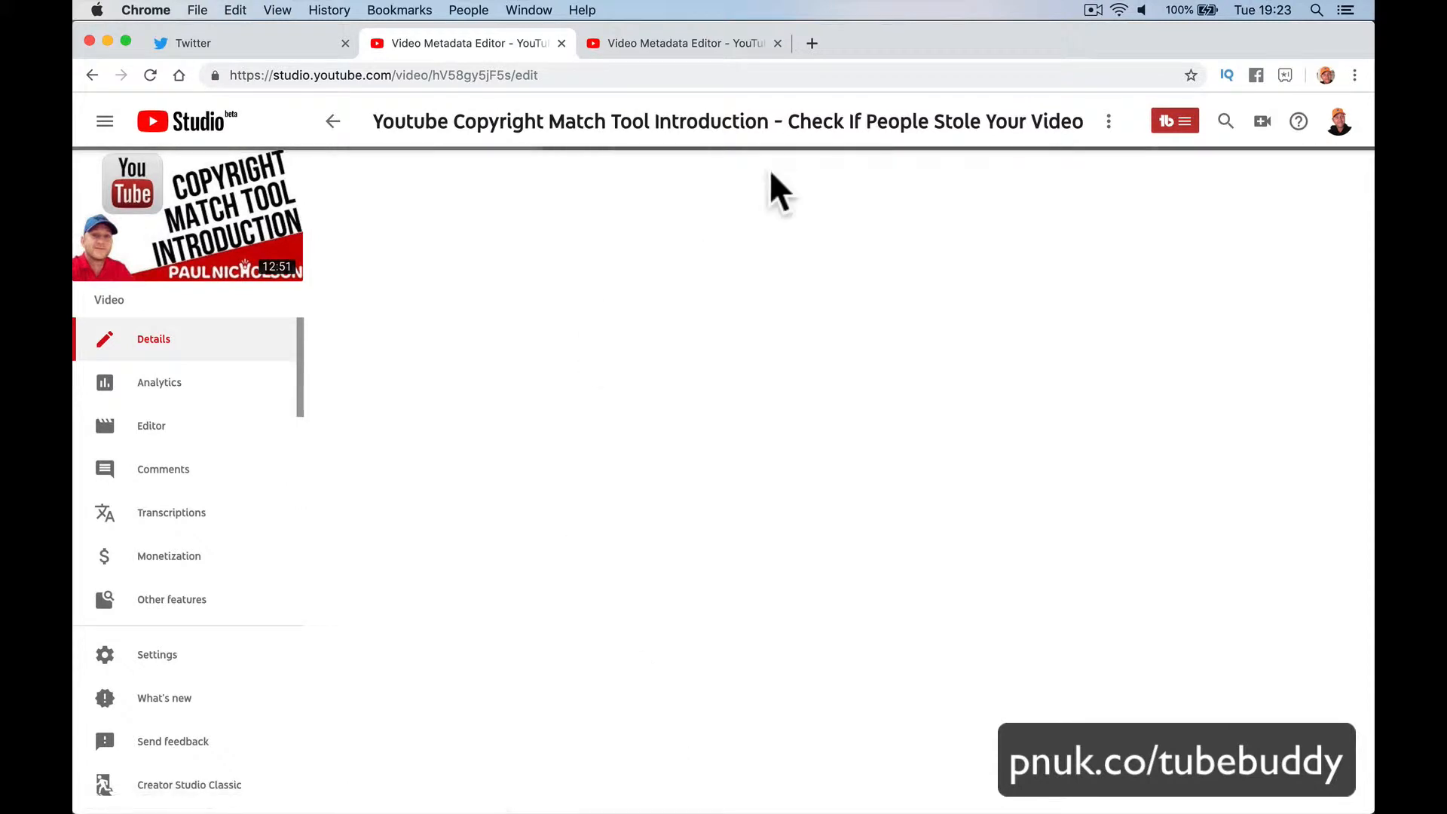
# Step: Append #Youtube to the title and #Youtube #YoutubeTip to the description, save, then view on YouTube
pyautogui.click(810, 264)
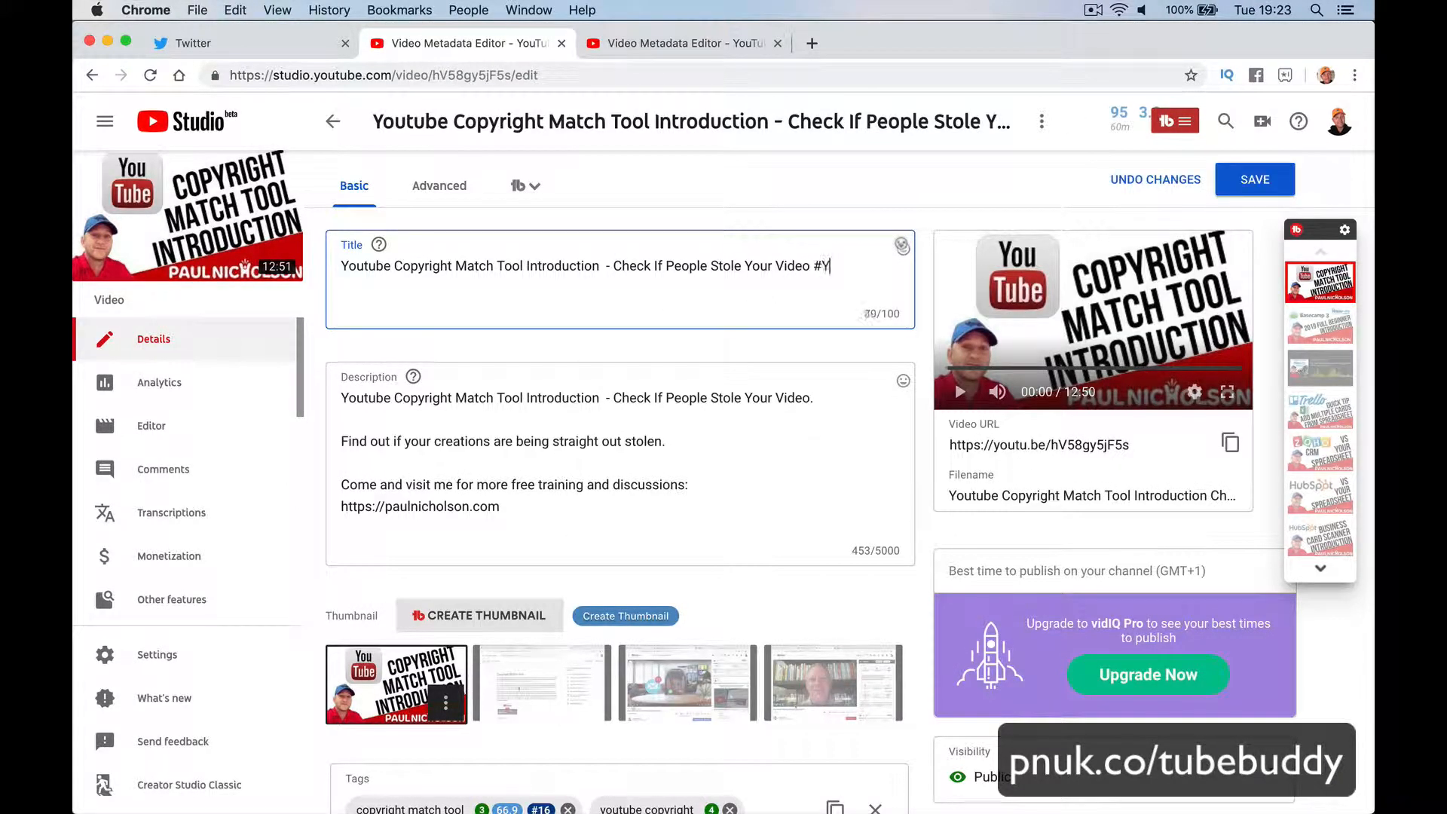
pyautogui.scroll(-5, 817, 413)
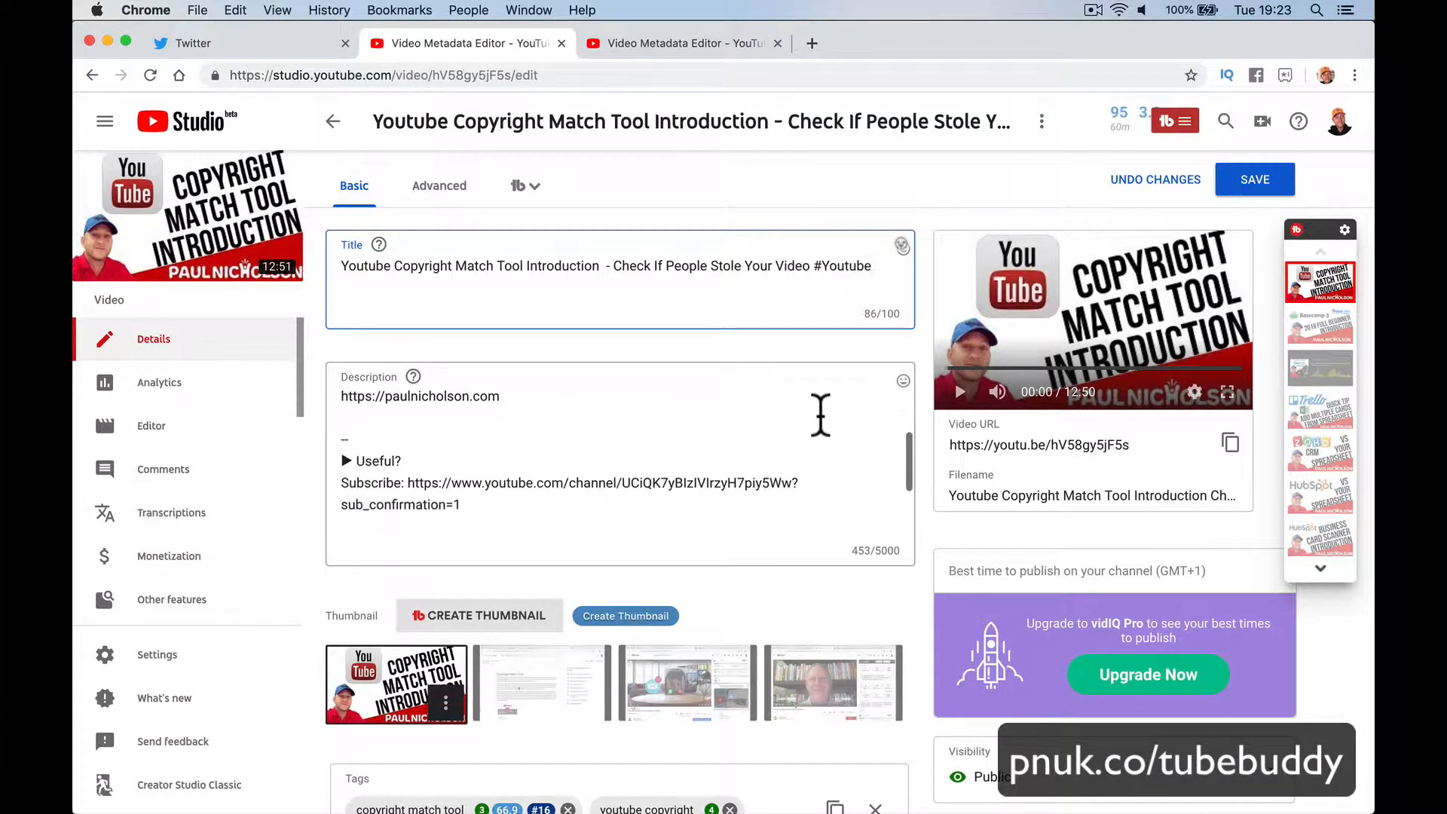
pyautogui.click(563, 520)
pyautogui.press('Return')
pyautogui.press('Return')
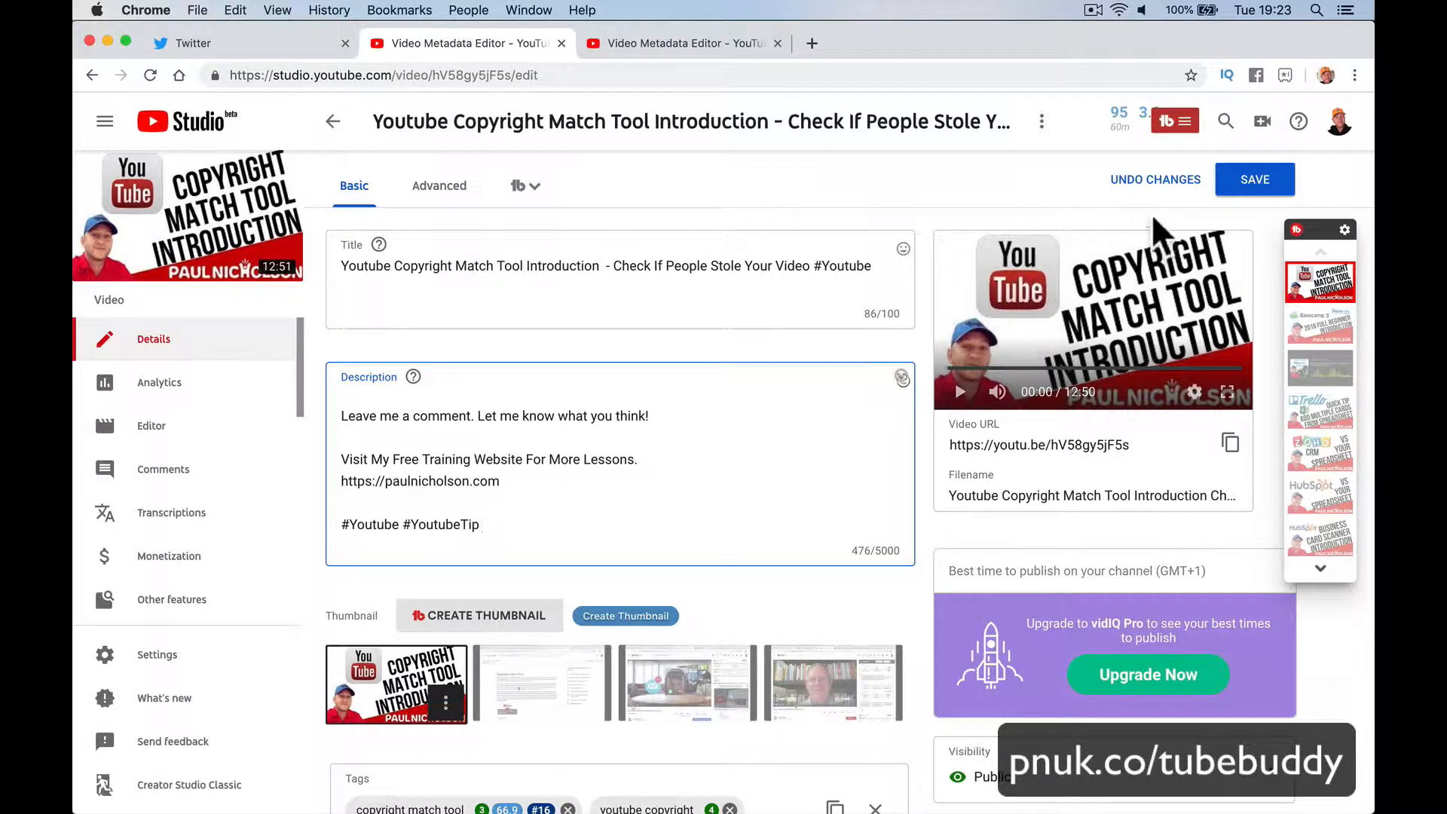
pyautogui.click(1251, 180)
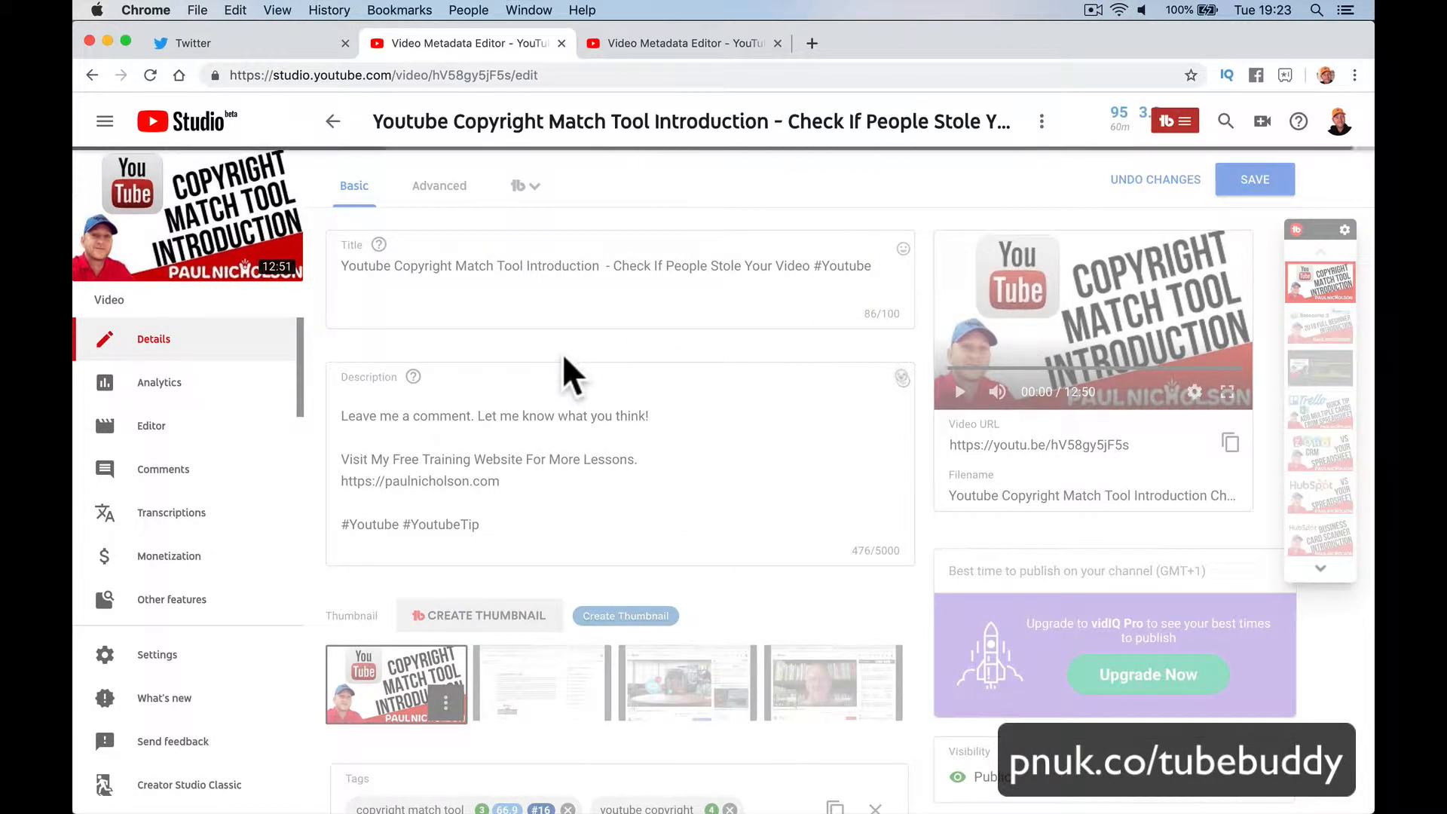
pyautogui.moveTo(207, 256)
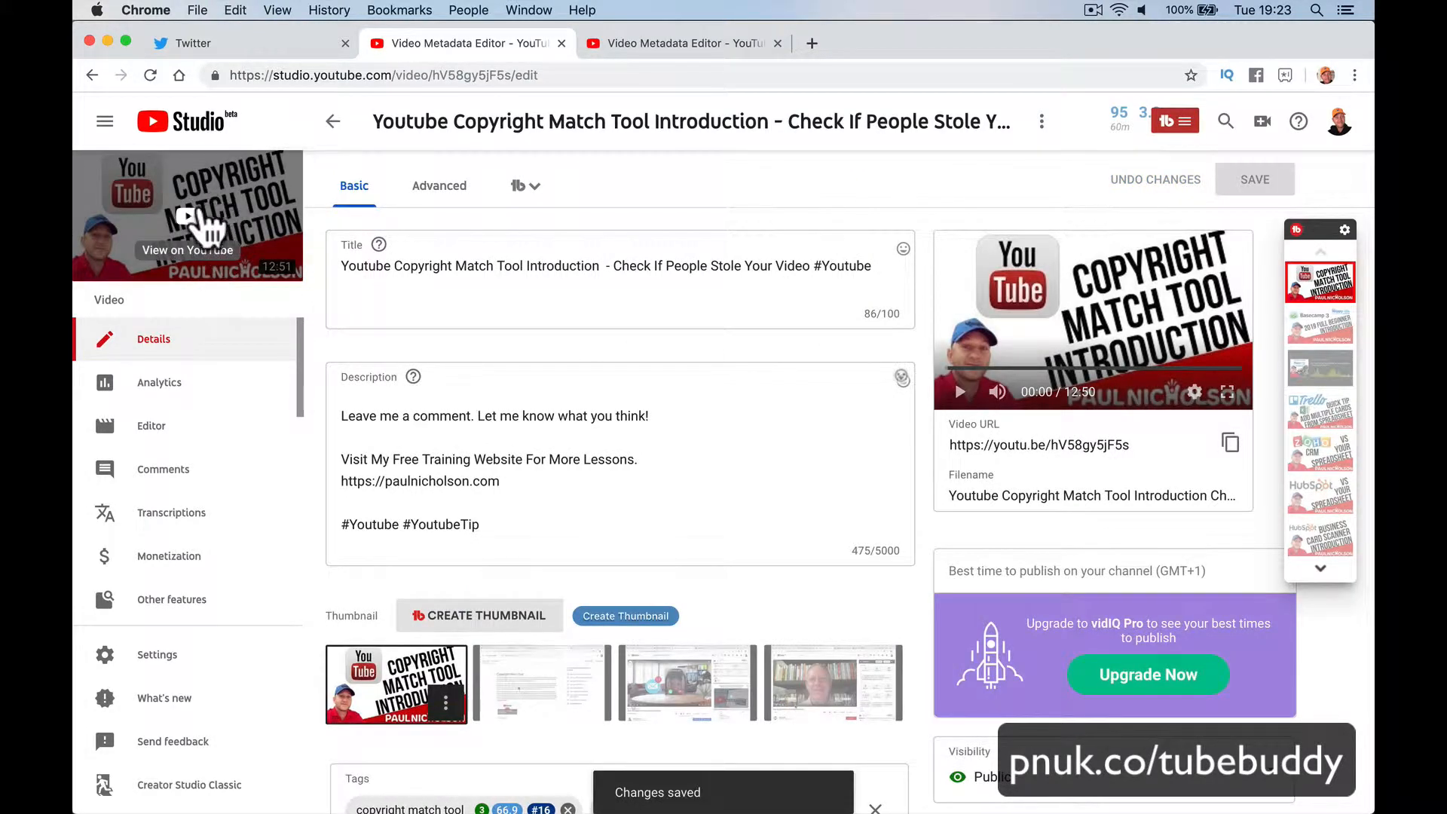
pyautogui.click(208, 226)
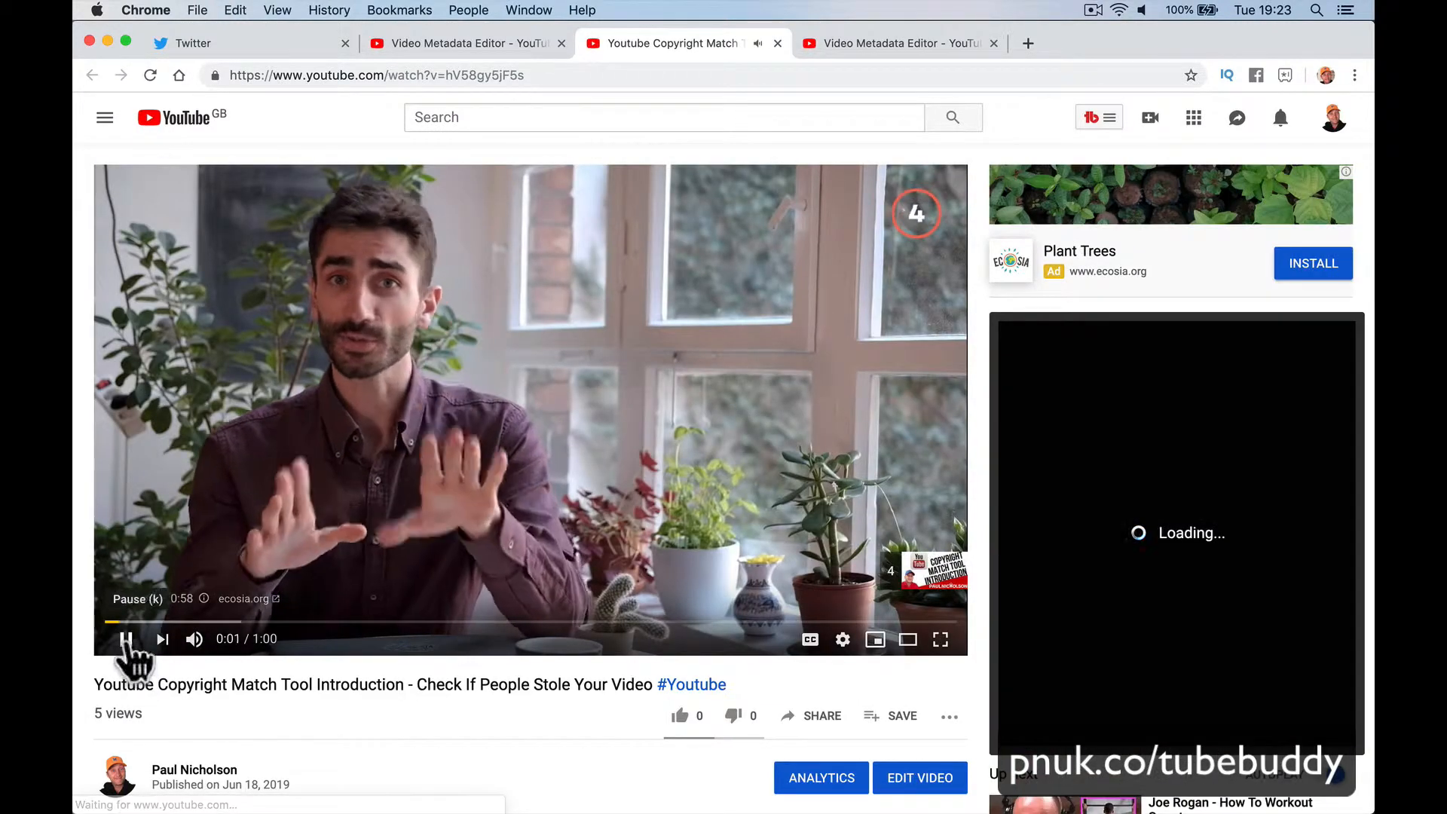
# Step: On the watch page, expand the description, check the #Youtube hashtag results, then choose Edit Video
pyautogui.click(126, 639)
pyautogui.scroll(-5, 534, 686)
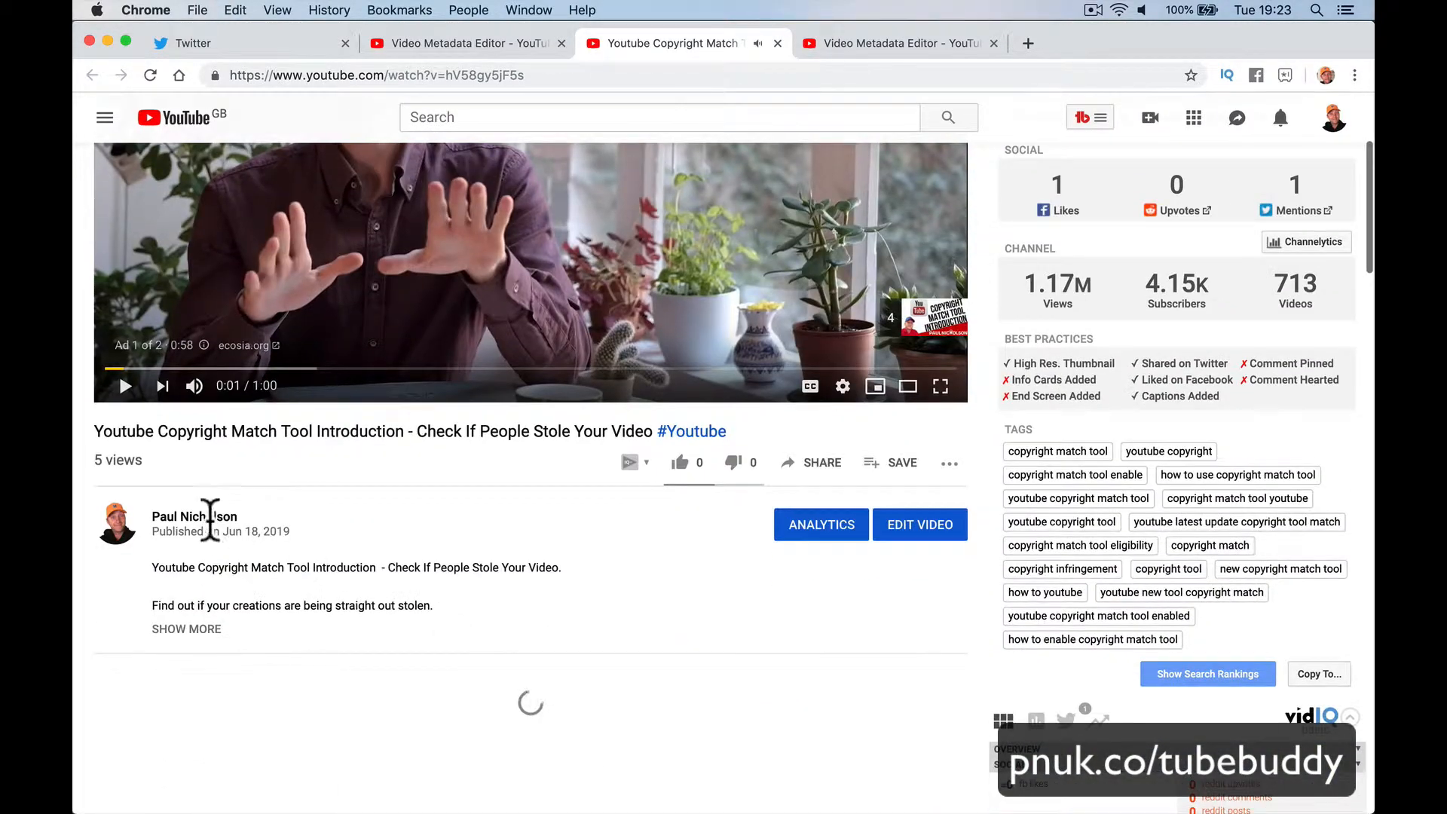
pyautogui.click(205, 629)
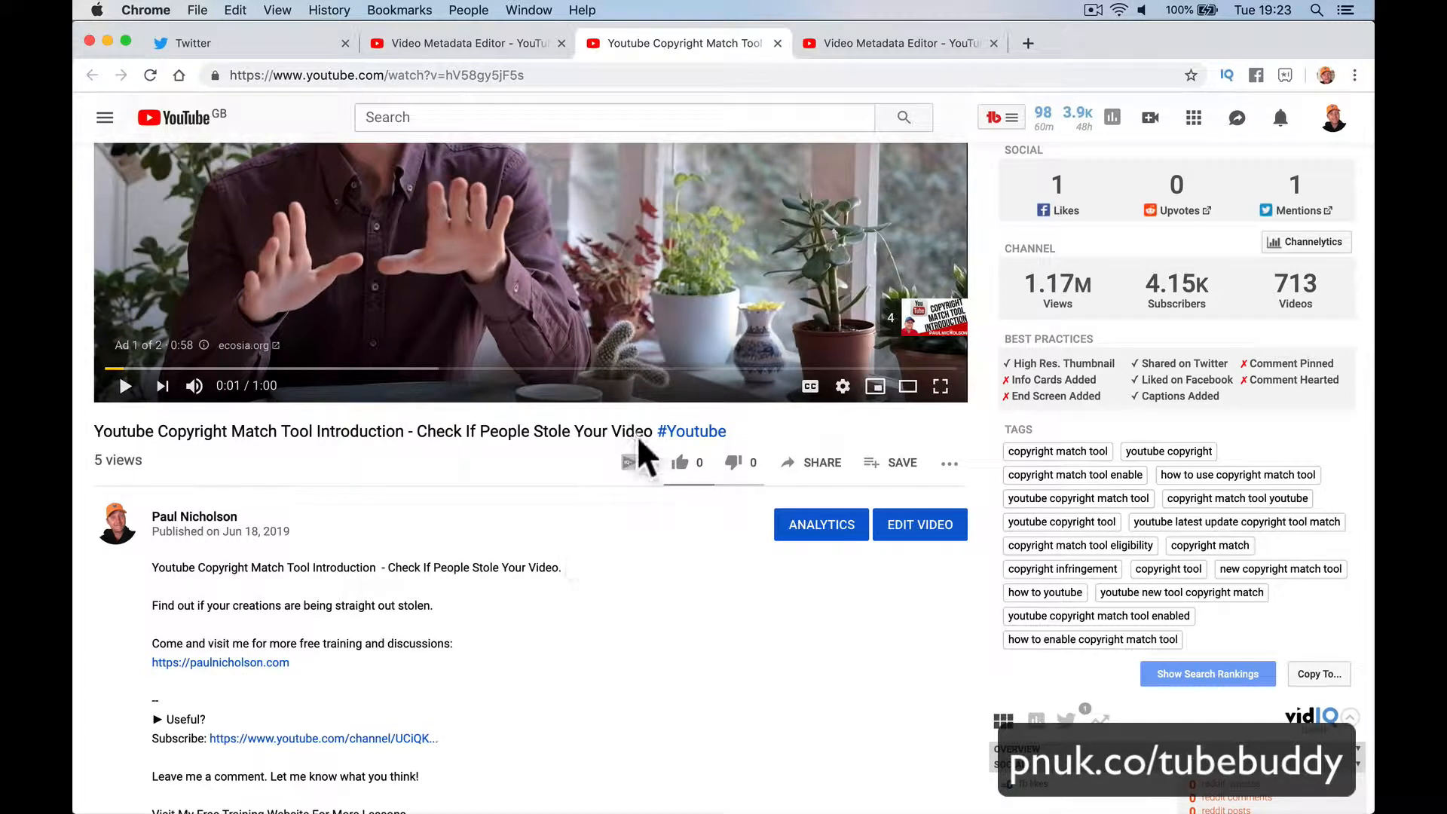
pyautogui.click(699, 434)
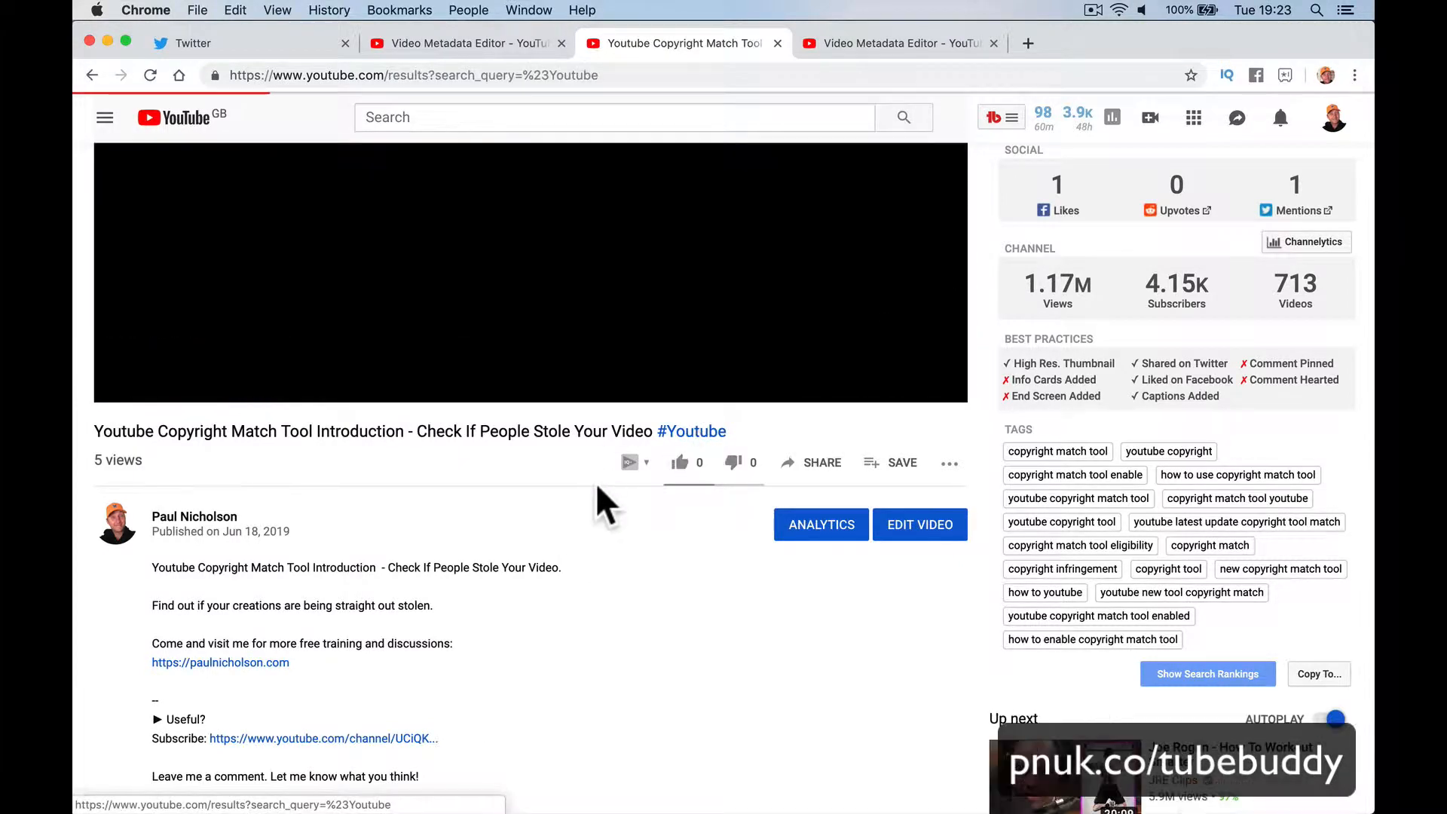
pyautogui.hscroll(-5, 453, 407)
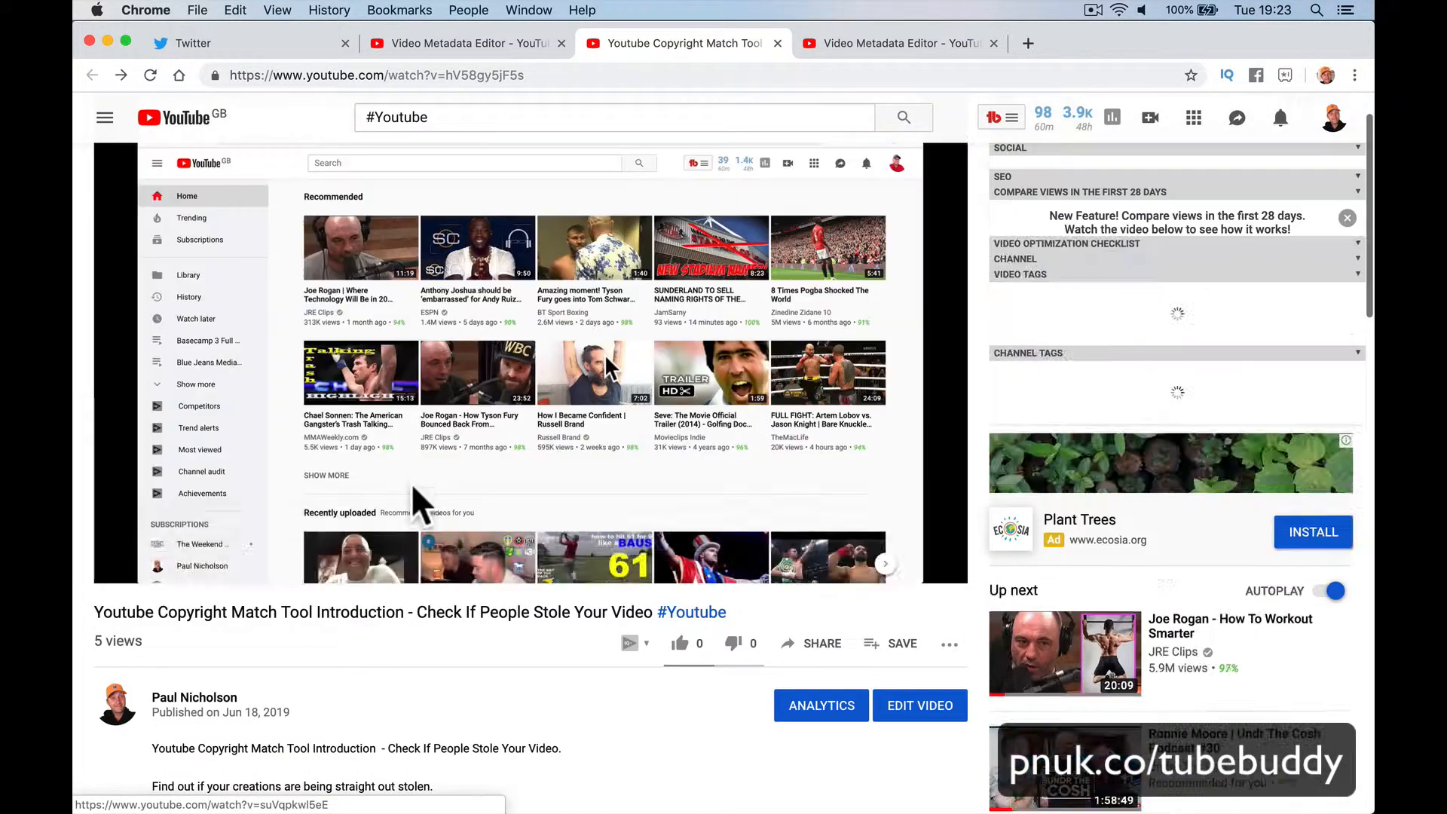
pyautogui.click(908, 712)
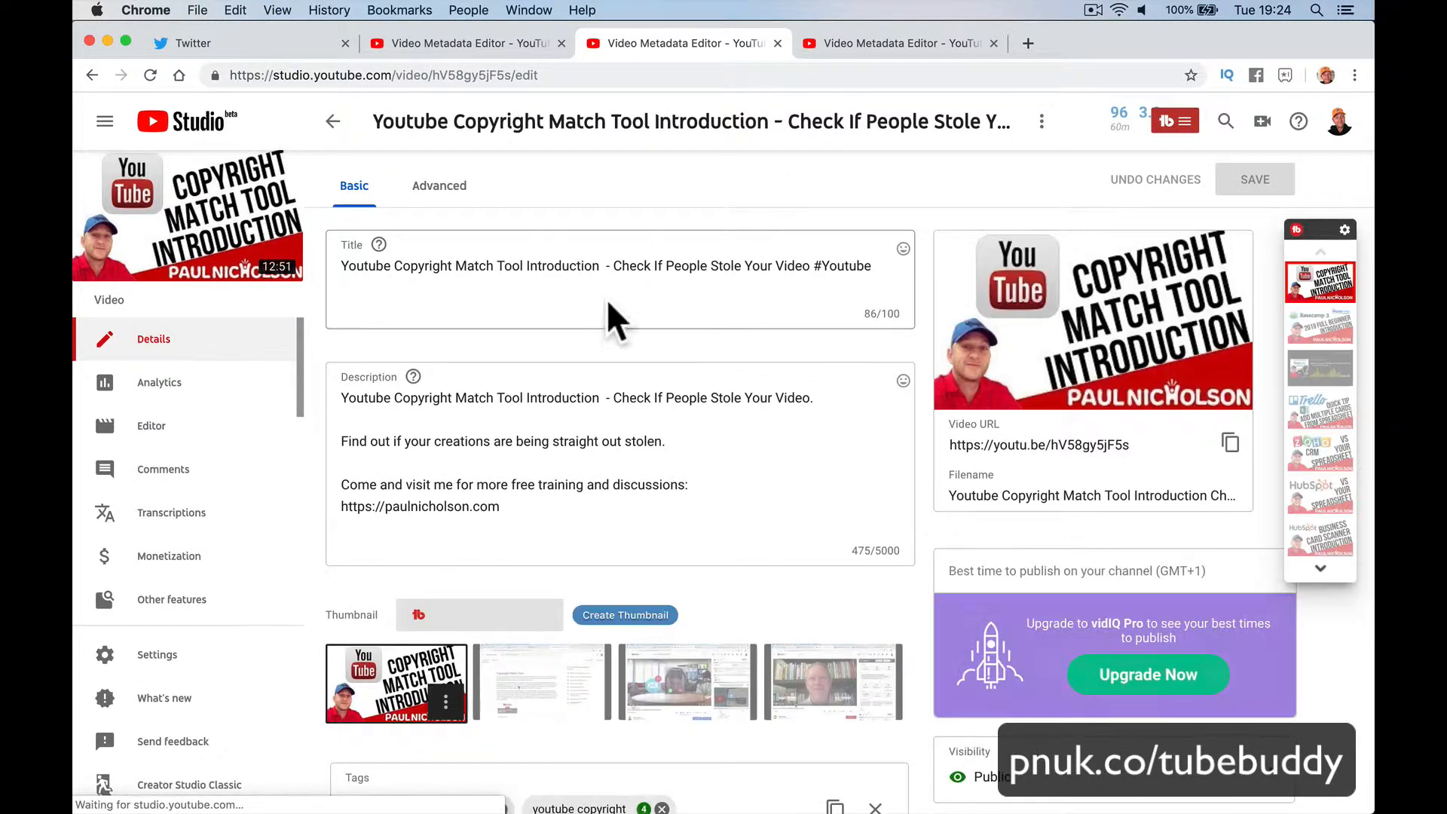
# Step: Delete ' #Youtube' from the title, save the change, and open the video's watch page
pyautogui.click(812, 268)
pyautogui.hotkey('shift', 'End')
pyautogui.press('BackSpace')
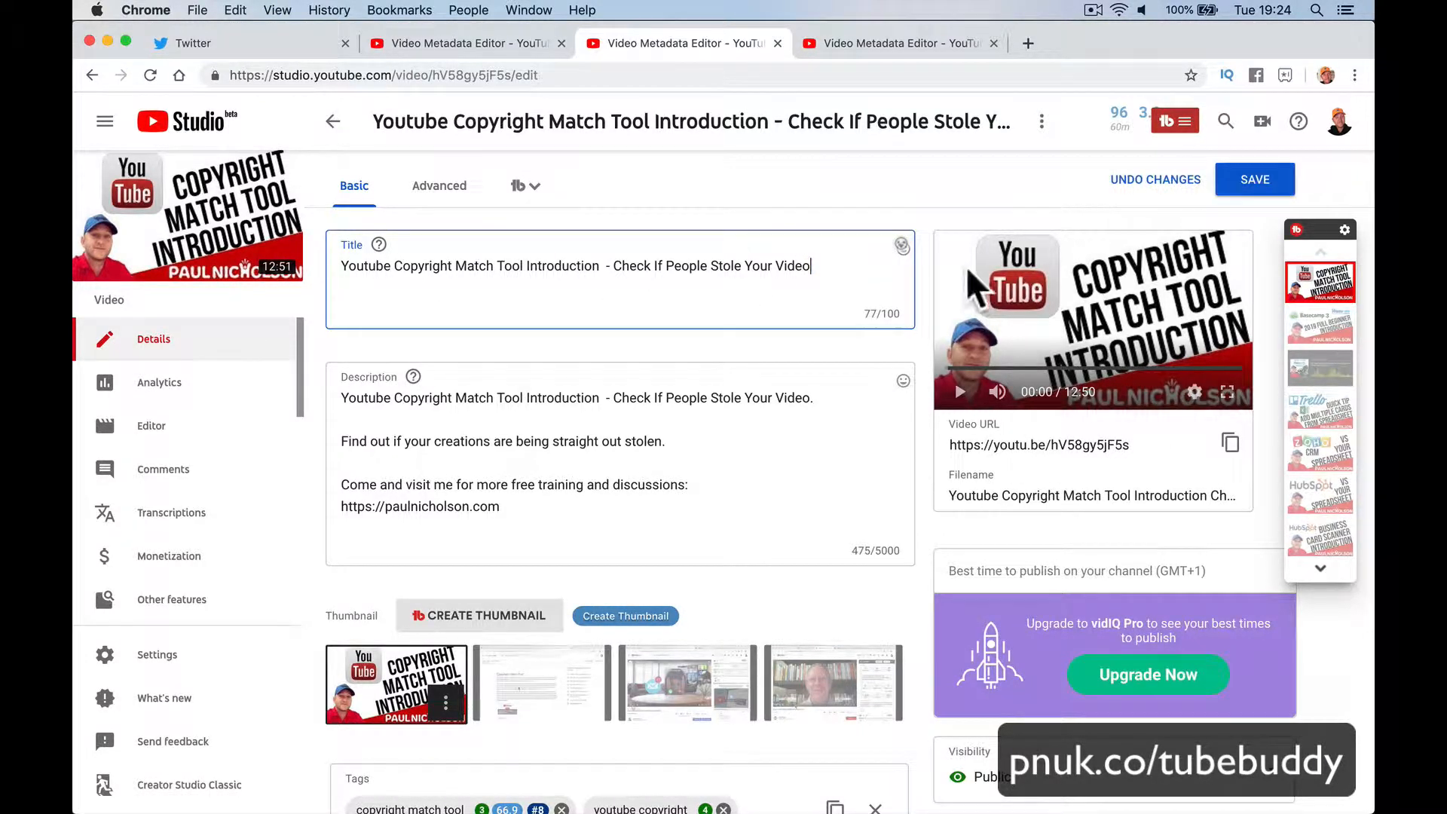
pyautogui.click(1270, 187)
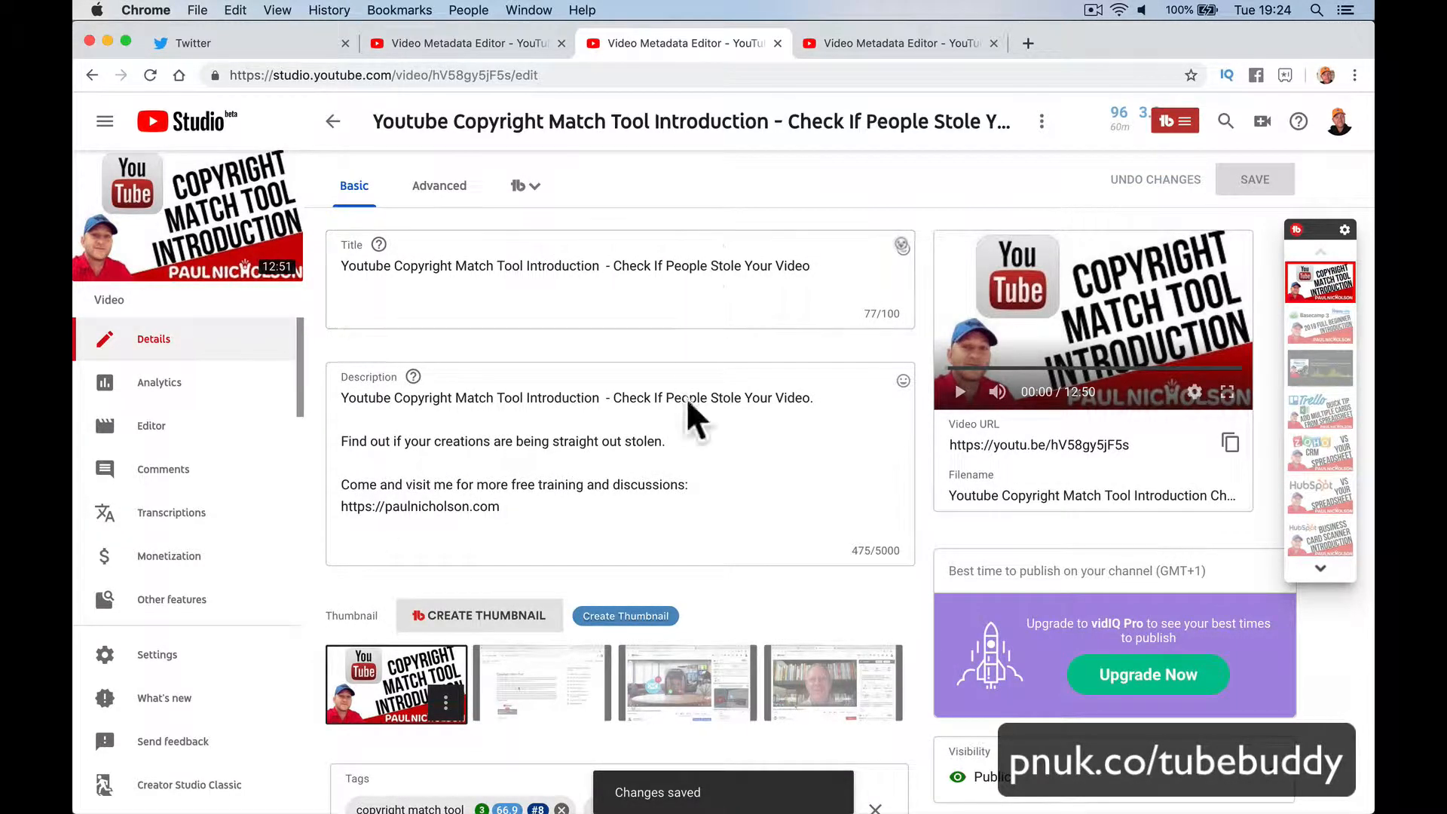
pyautogui.scroll(-10, 688, 422)
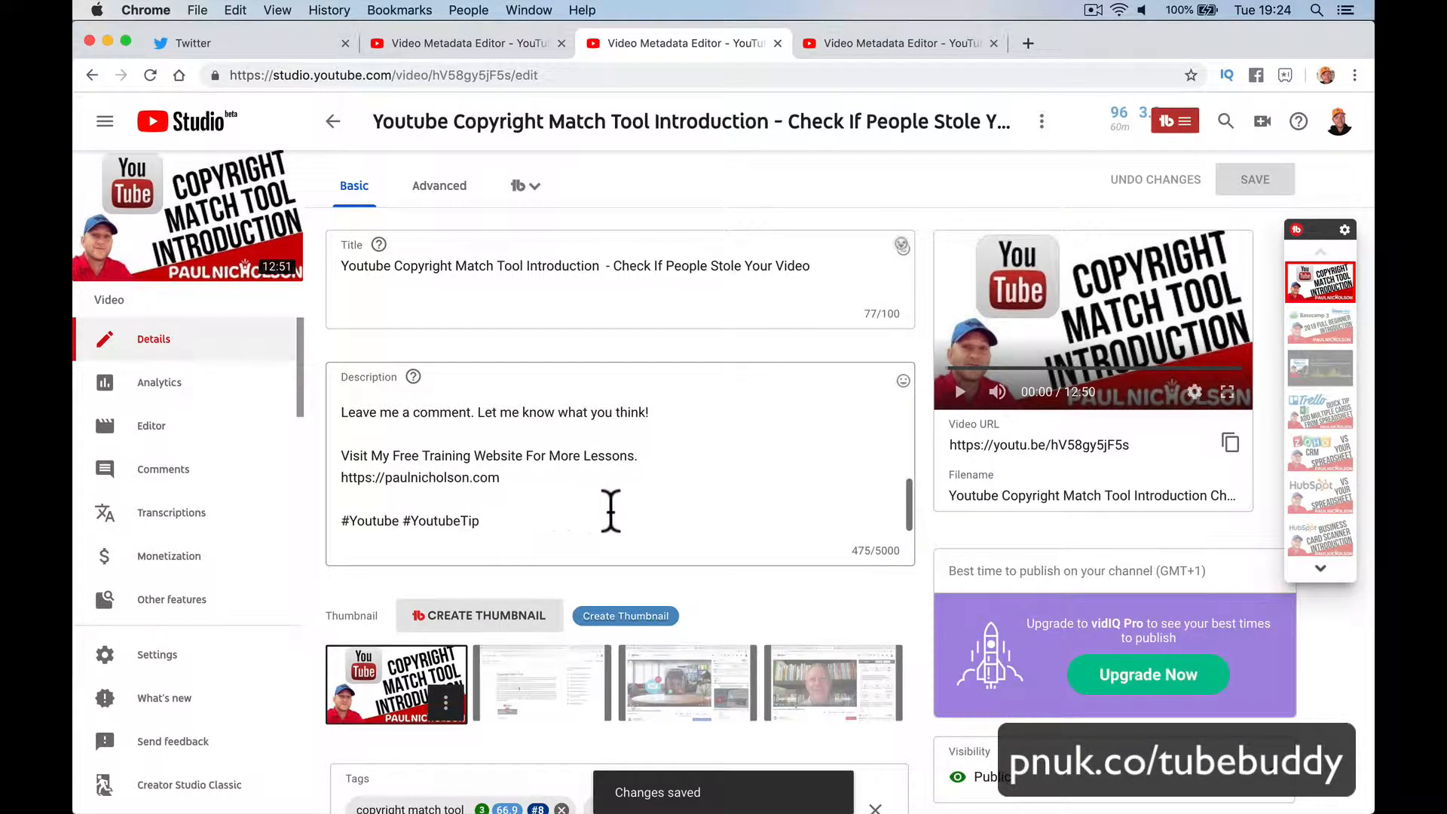
pyautogui.click(198, 235)
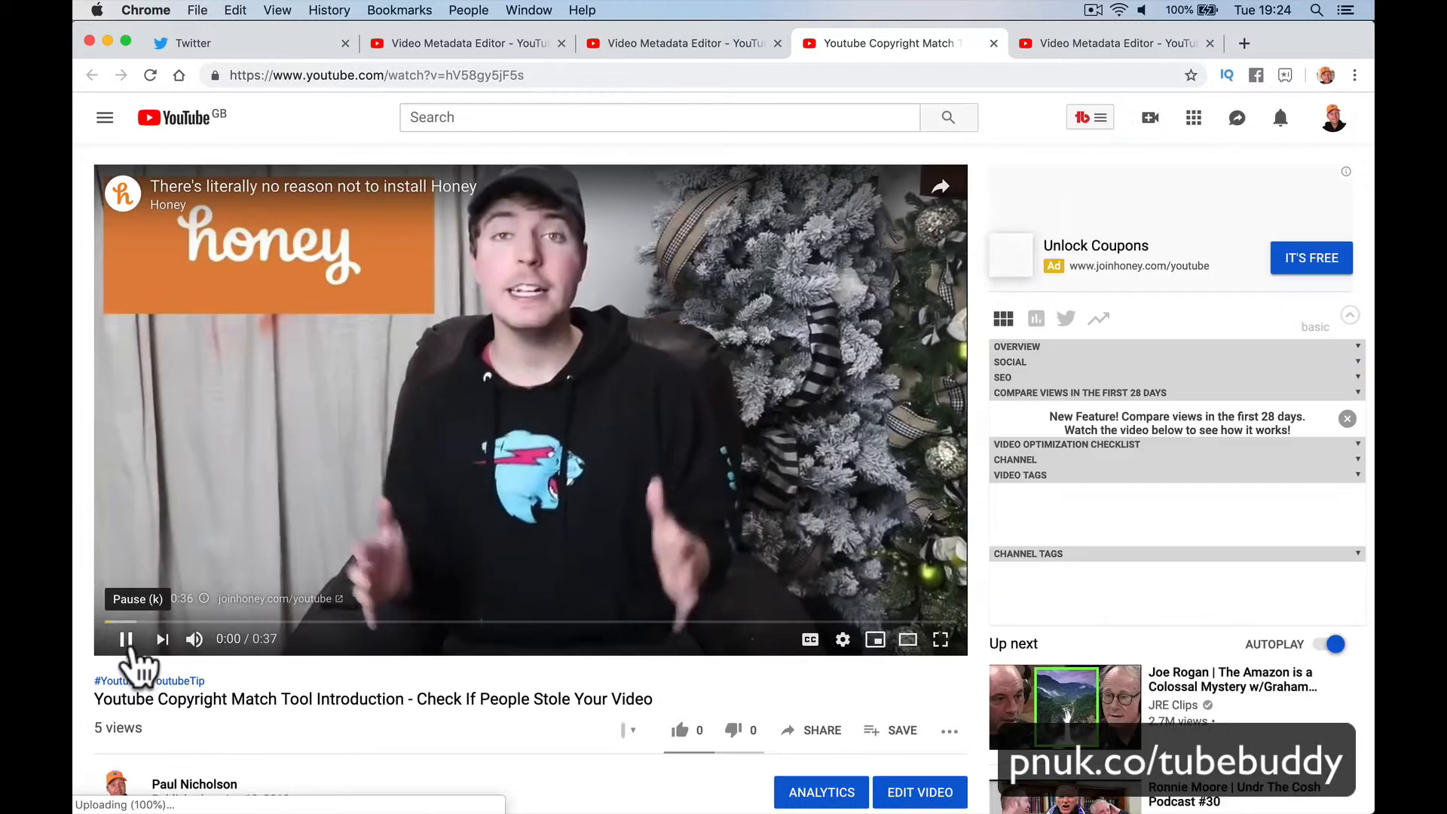
# Step: Pause the watch-page ad and close that tab to get back to YouTube Studio
pyautogui.click(128, 640)
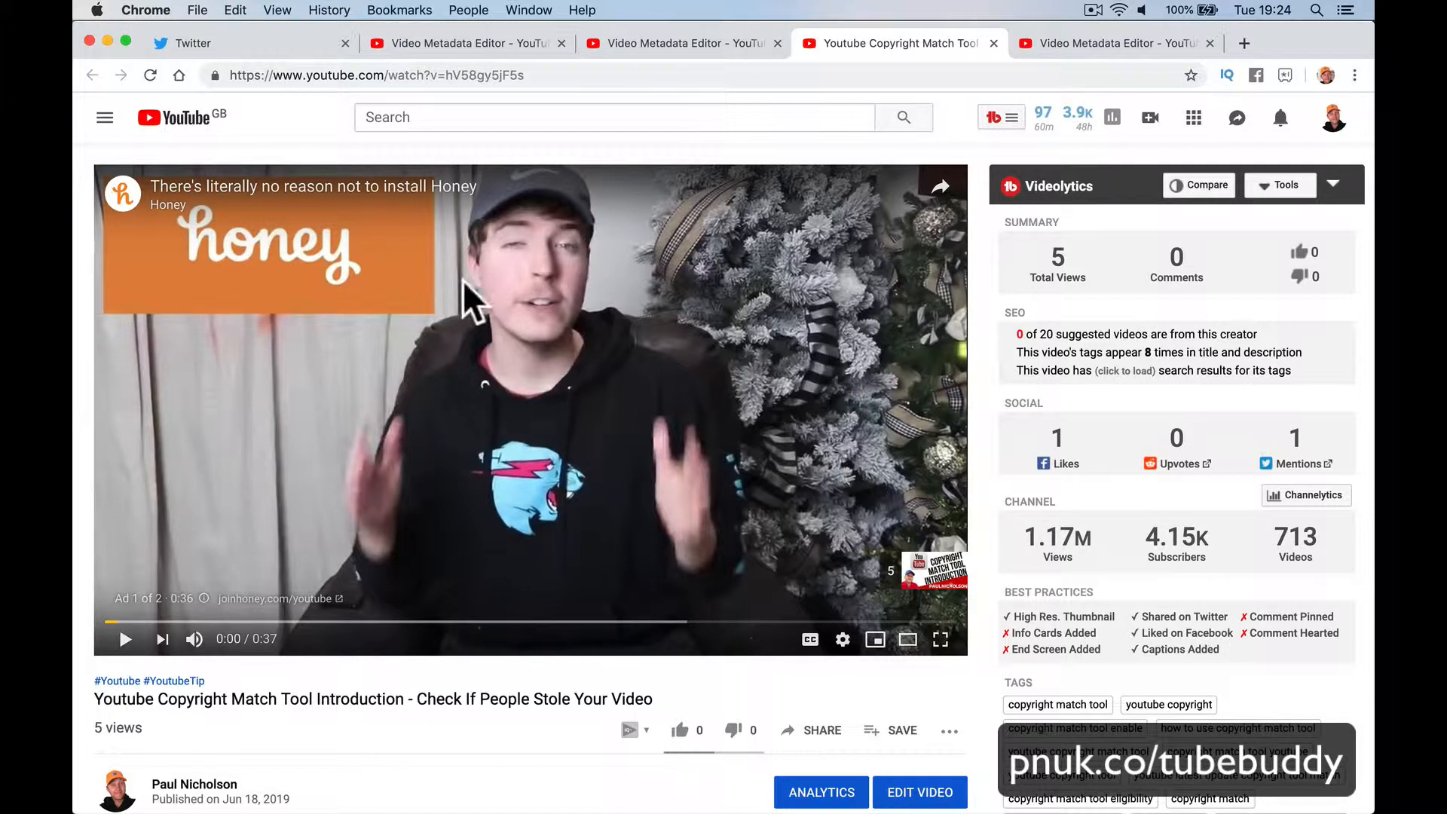
pyautogui.click(993, 42)
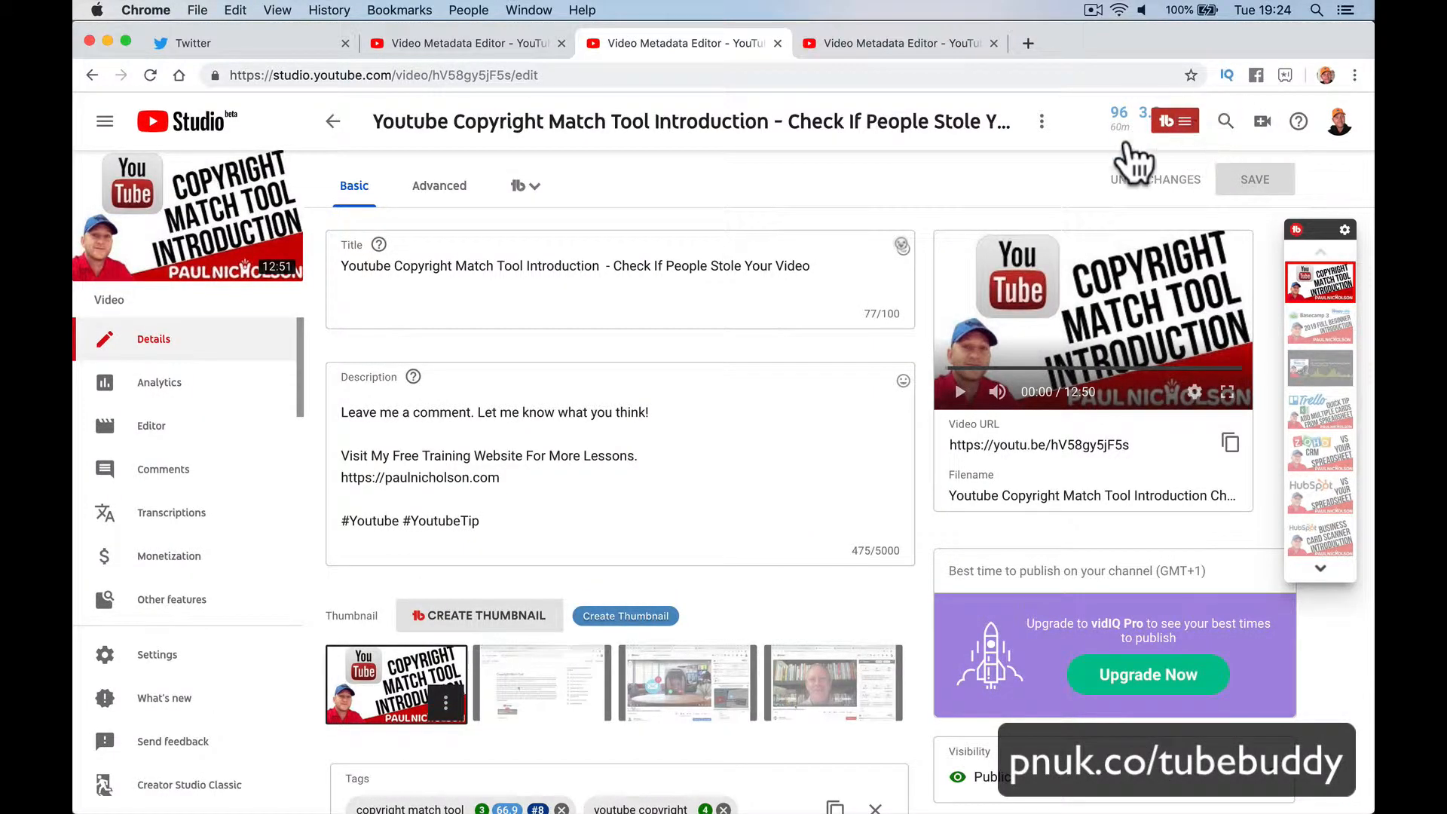
# Step: Open TubeBuddy's My Videos to list the channel's uploads
pyautogui.click(1175, 122)
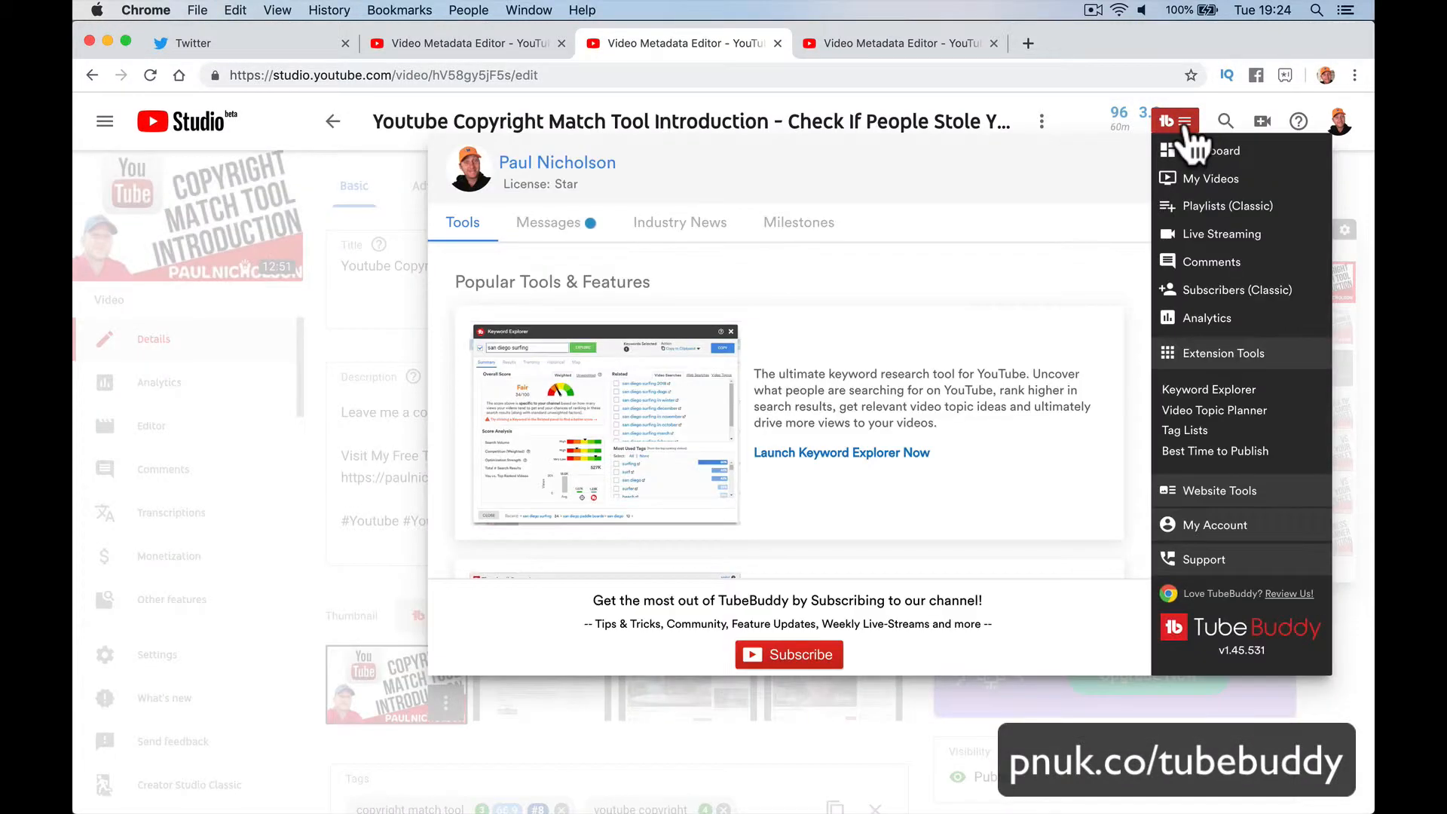
pyautogui.click(1206, 179)
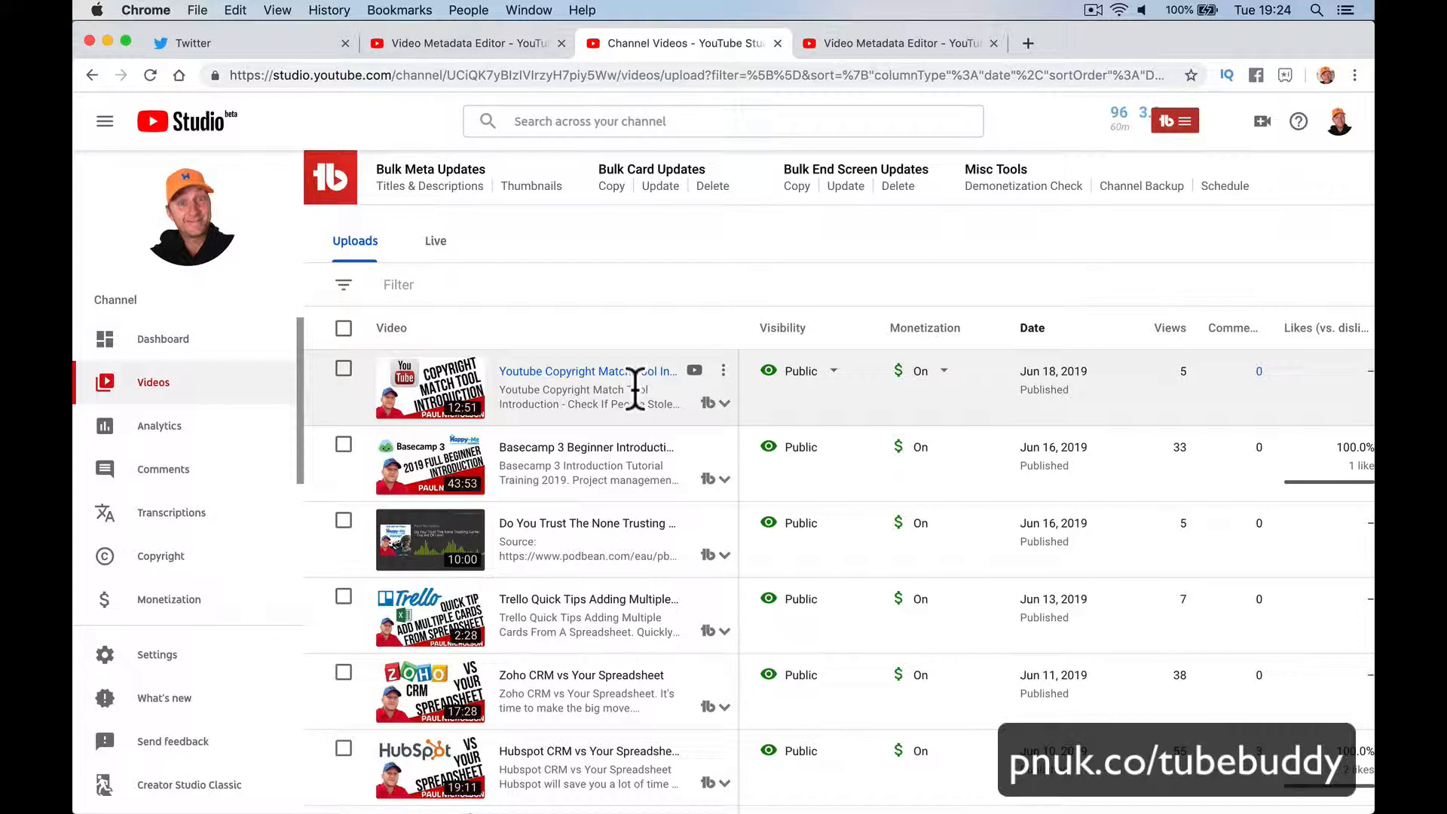
pyautogui.scroll(-3, 635, 390)
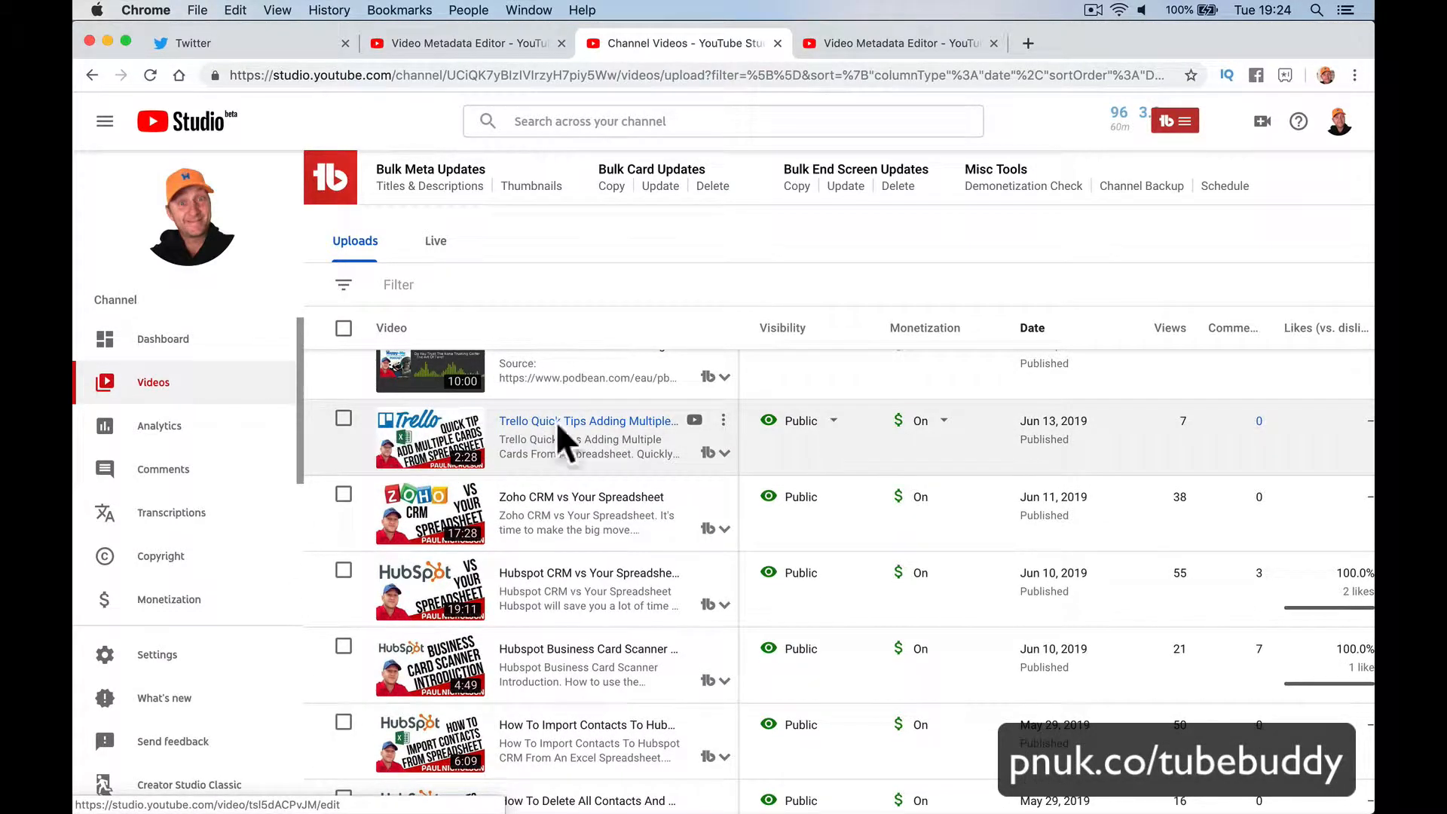
# Step: Open the Trello Quick Tips watch page, pause the ad, select 'Trello' in its title, then return
pyautogui.click(694, 420)
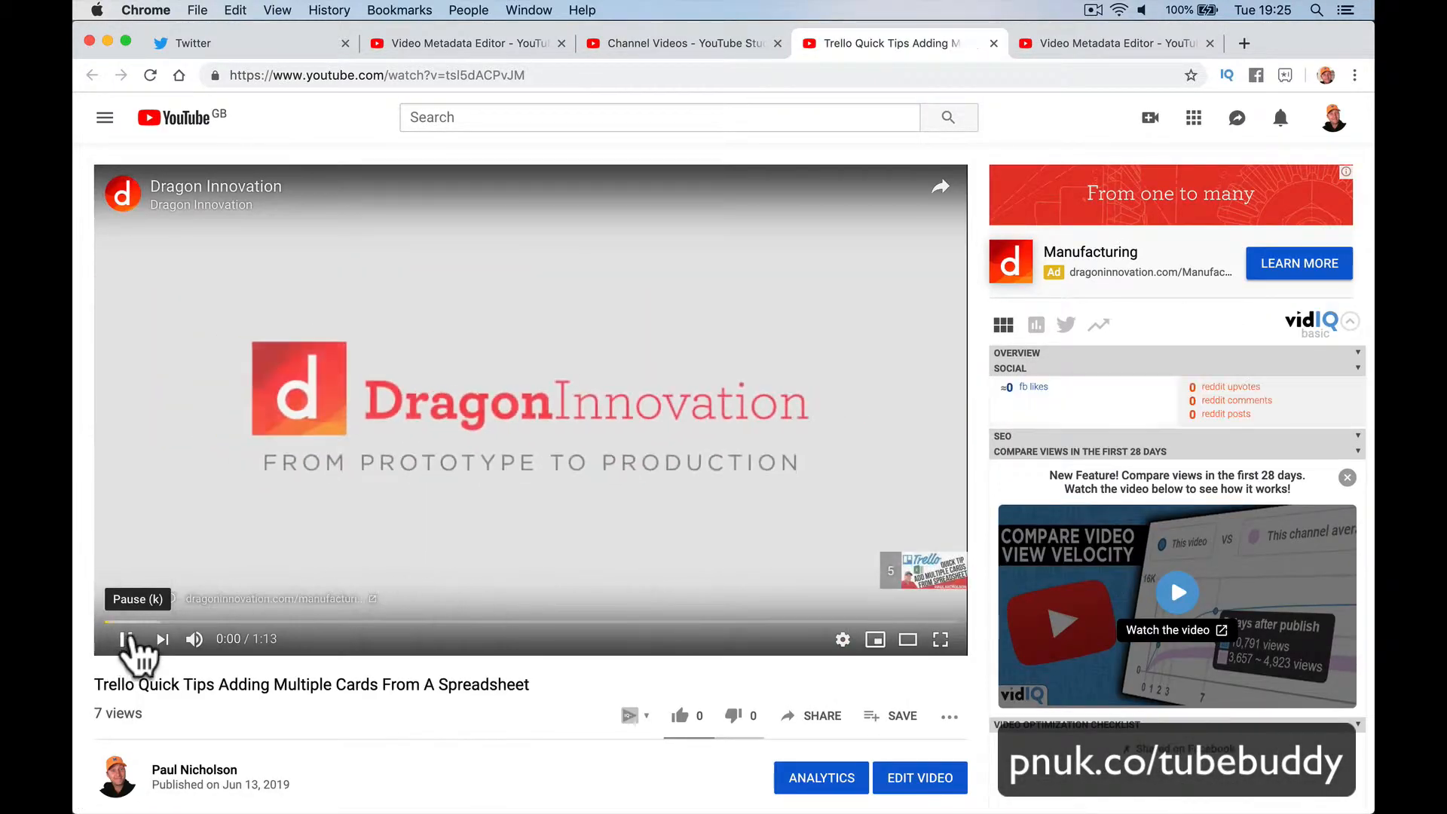
pyautogui.click(127, 639)
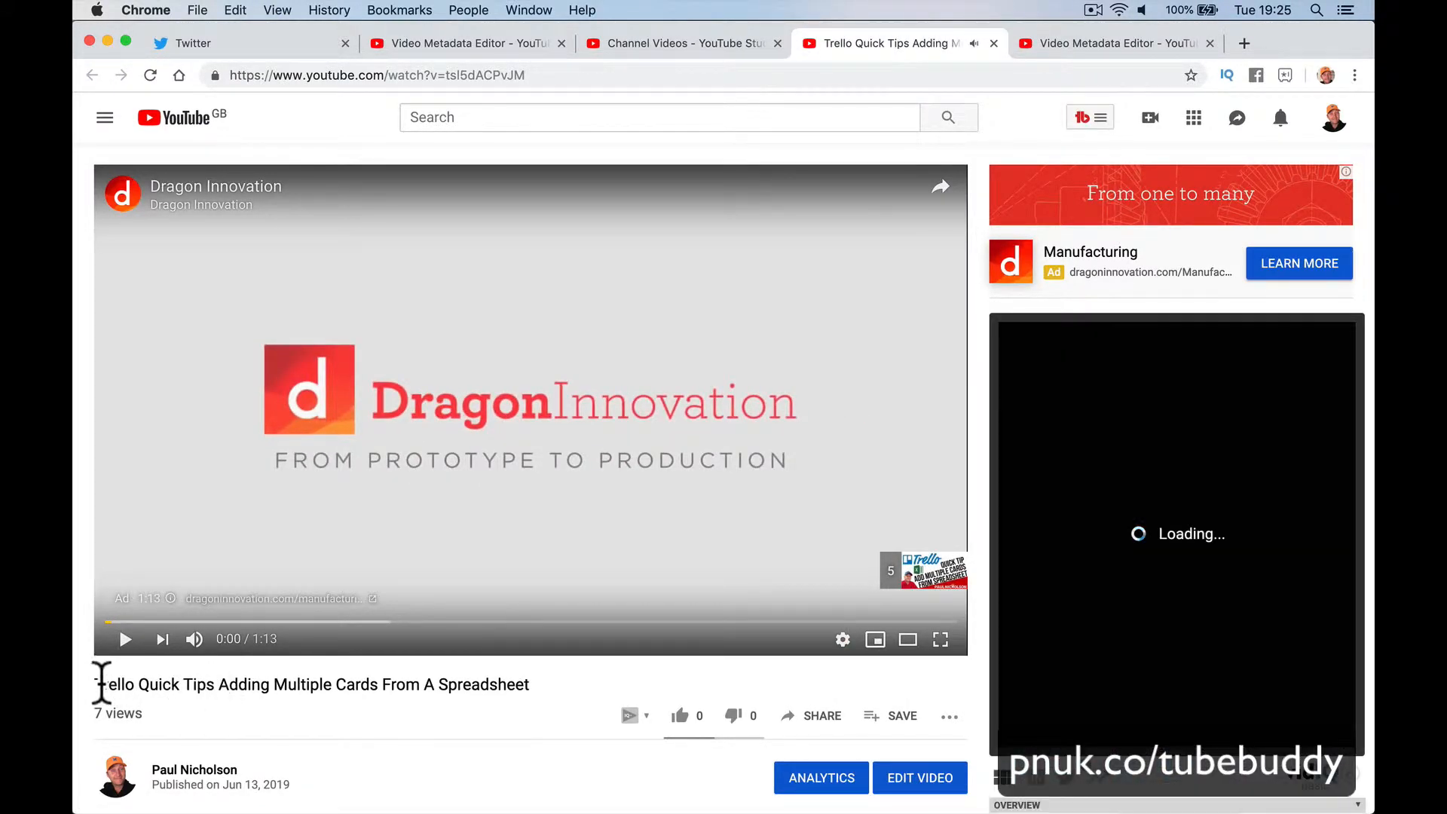
pyautogui.moveTo(129, 682); pyautogui.dragTo(138, 678)
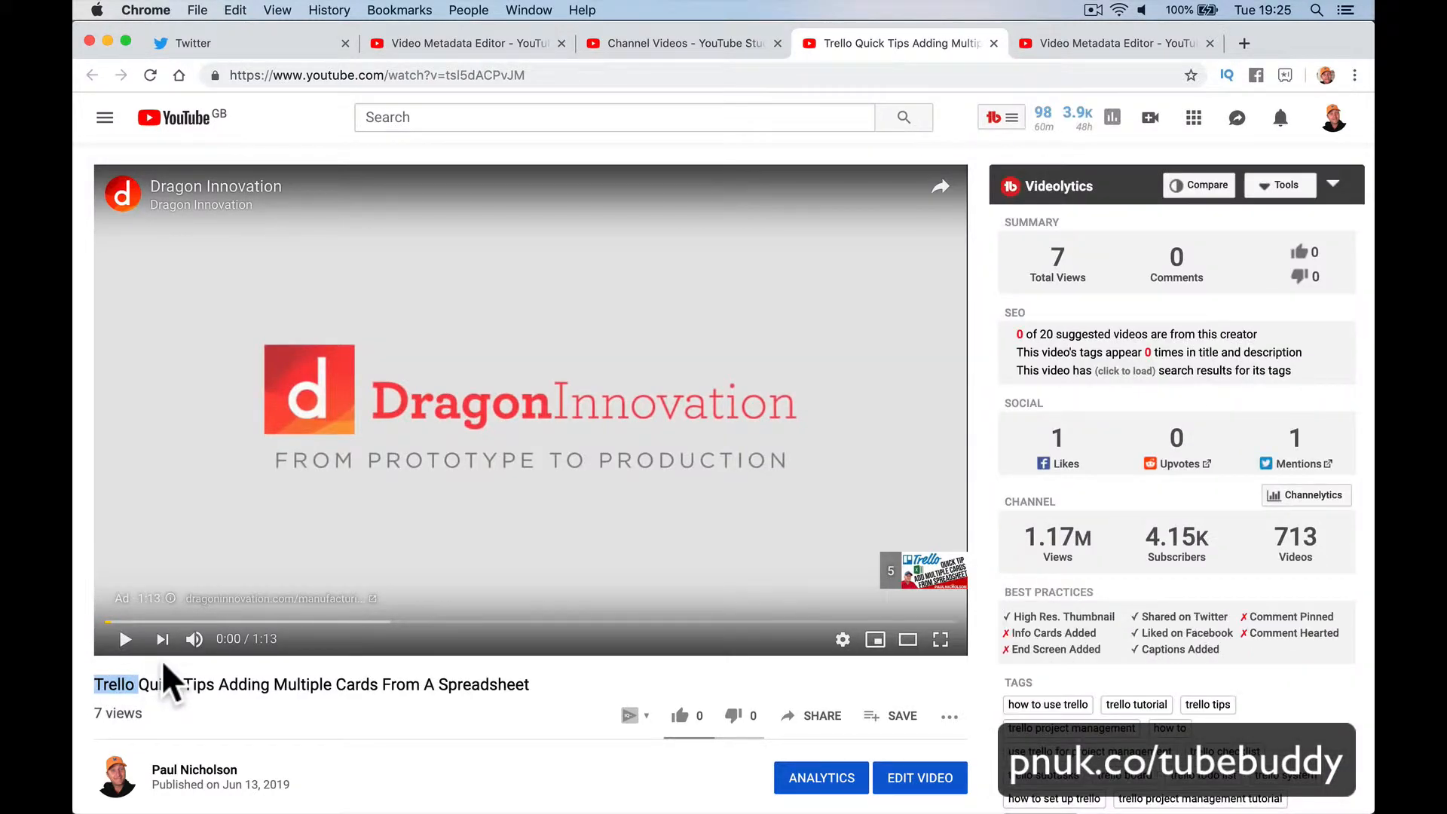
pyautogui.click(674, 45)
pyautogui.scroll(3, 537, 404)
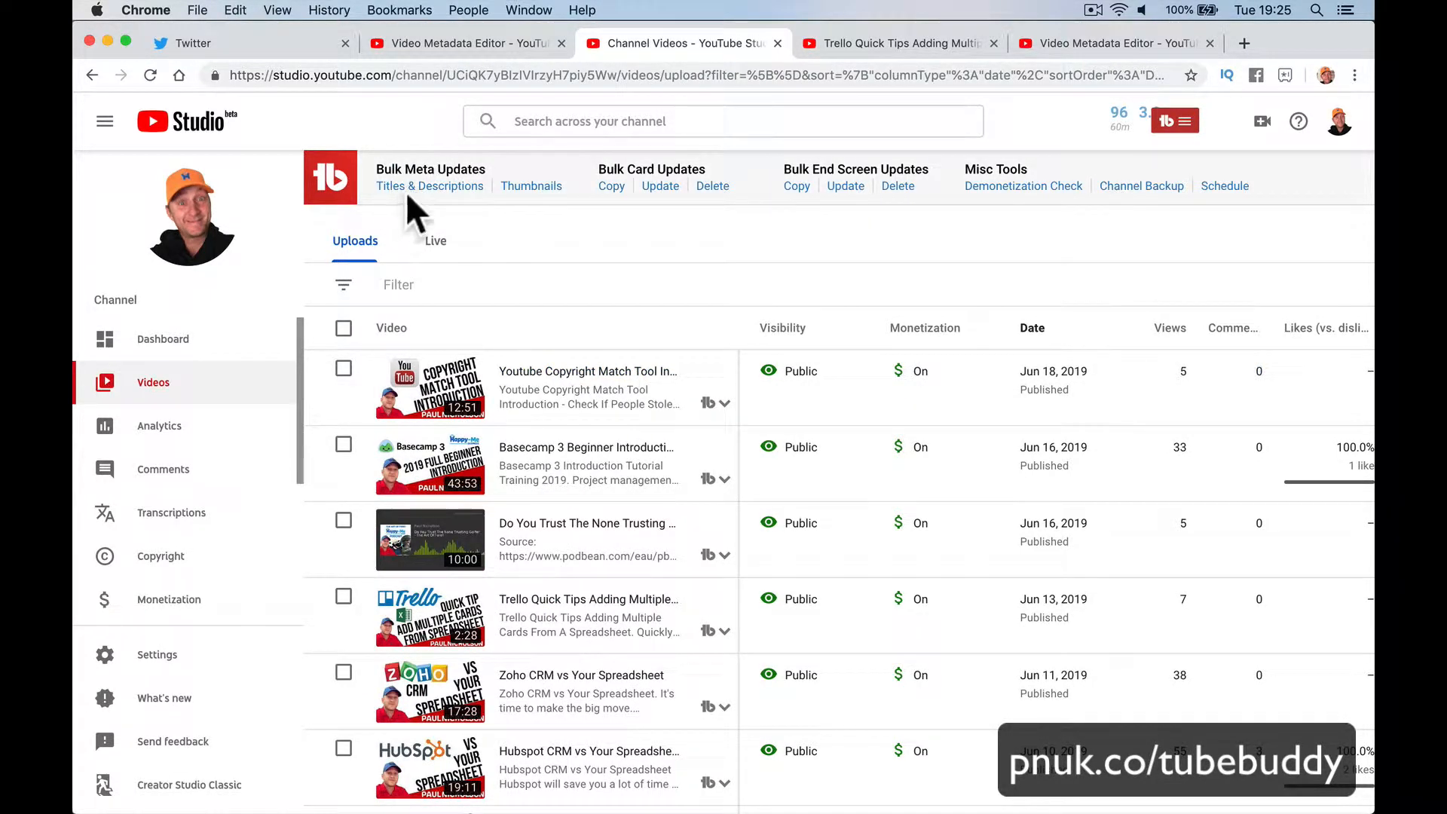
# Step: In TubeBuddy's Titles & Descriptions tool, choose 'Add Text to End of Description' with '#Trello #PNTrello #TrelloTraining'
pyautogui.click(426, 189)
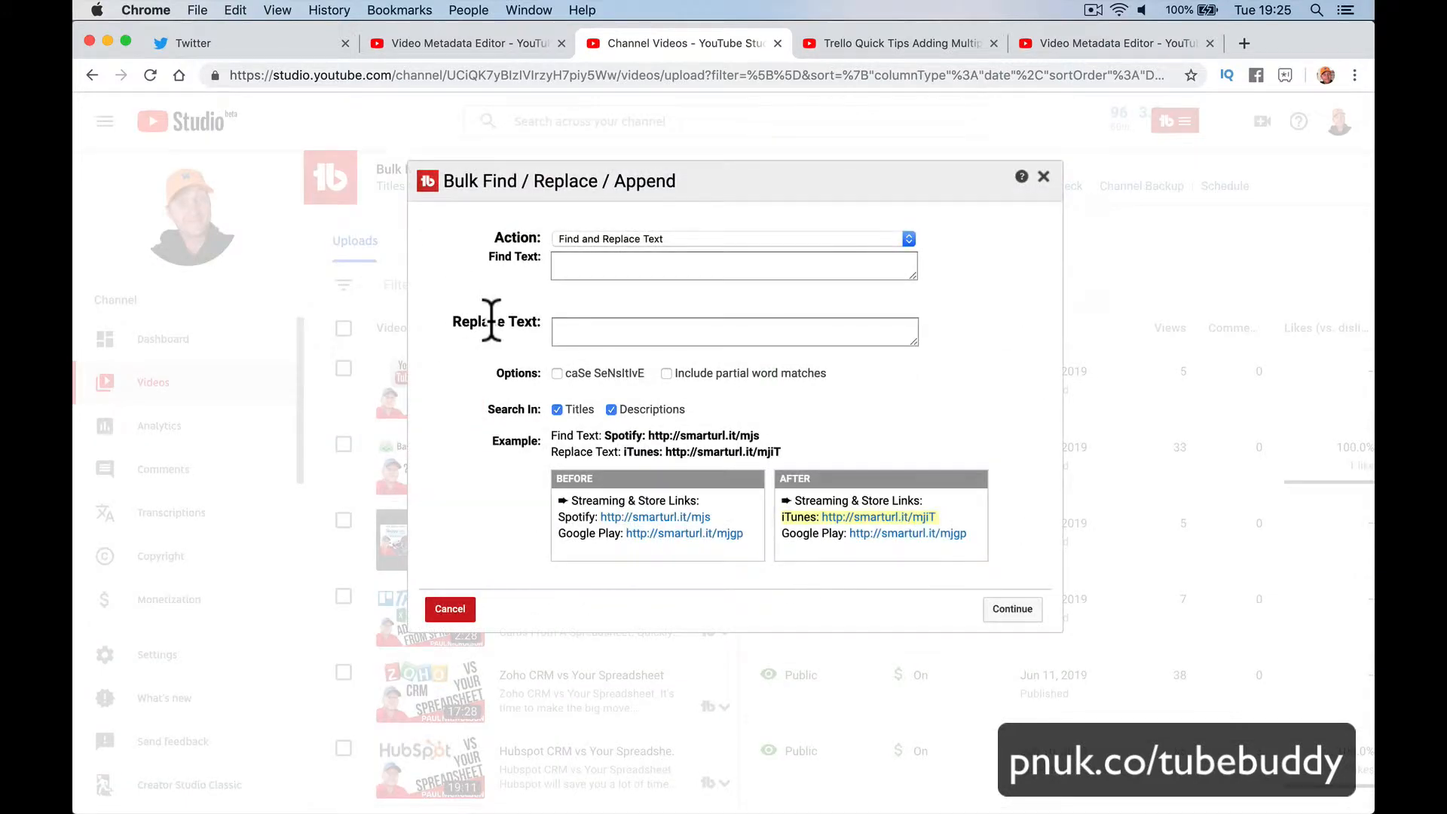
pyautogui.click(665, 238)
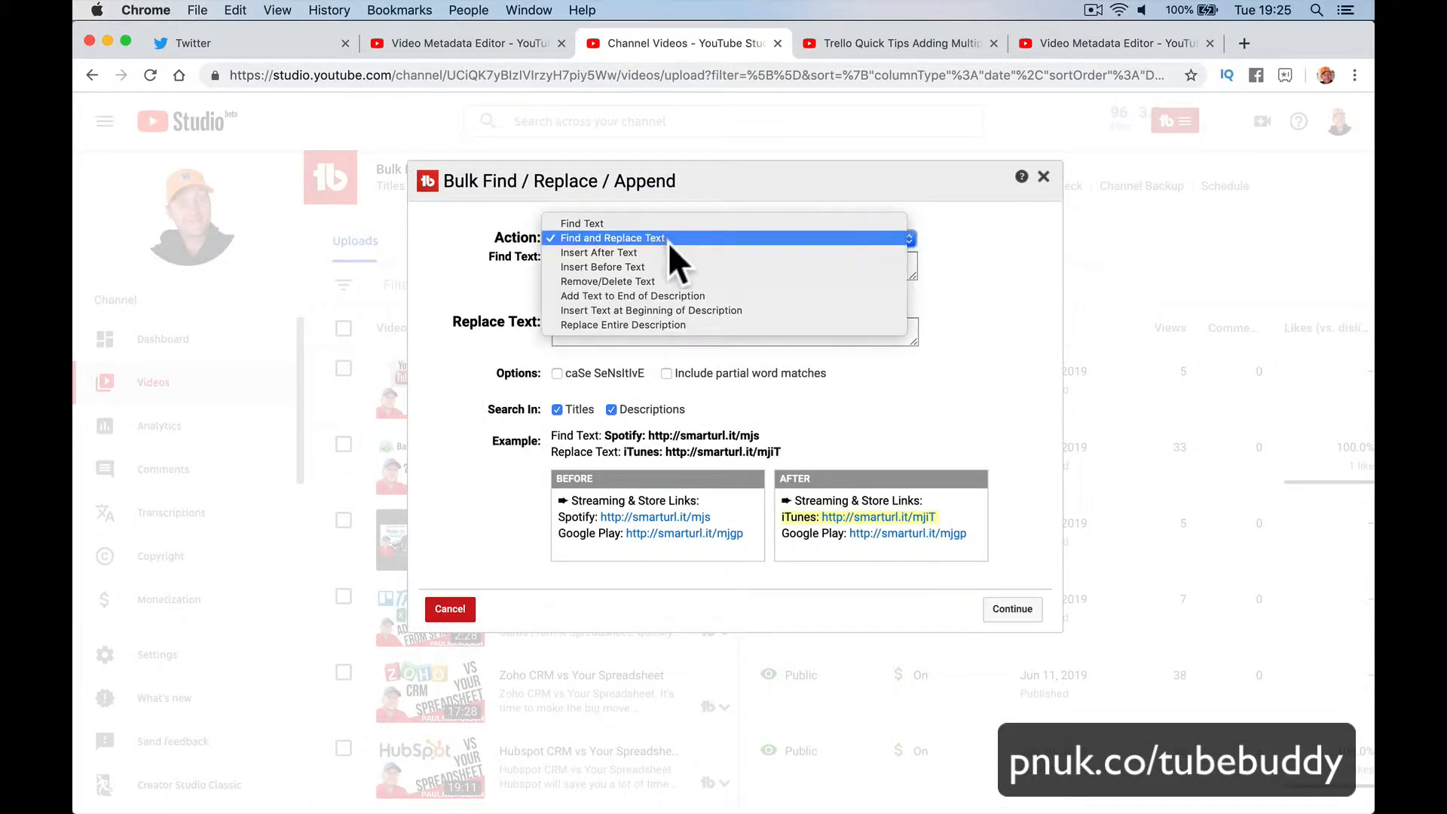
pyautogui.click(704, 294)
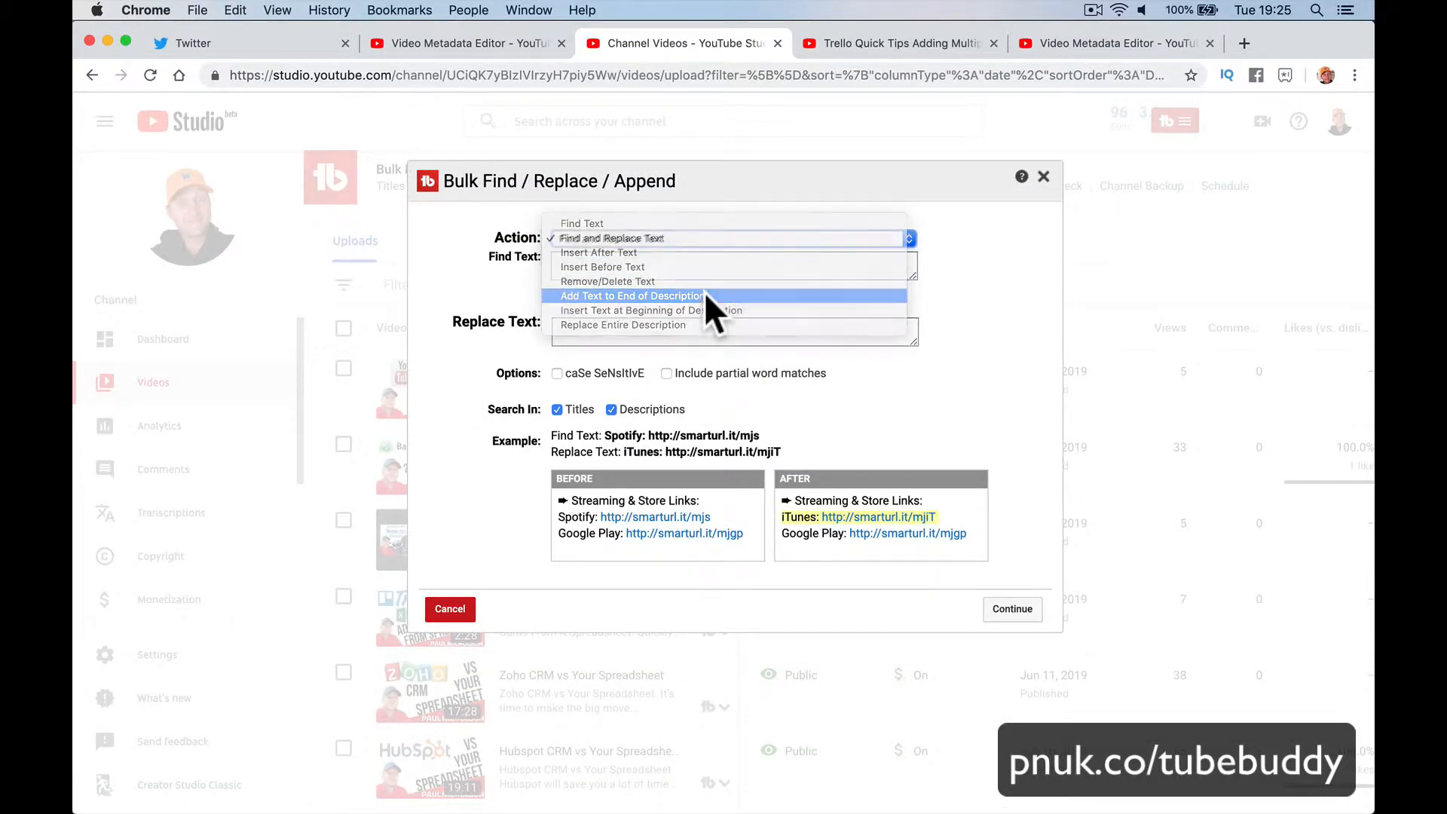
pyautogui.click(693, 279)
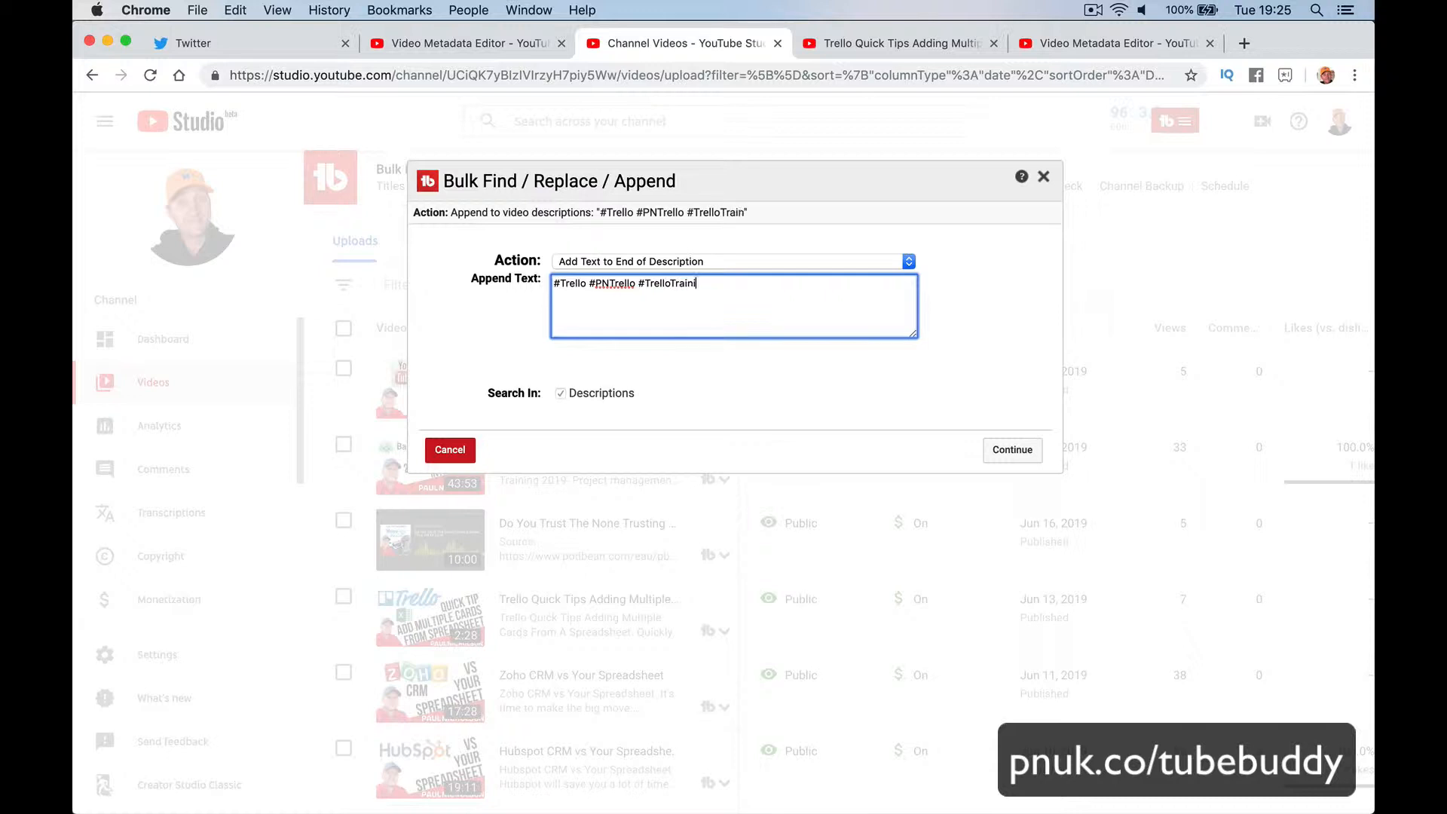
pyautogui.click(726, 372)
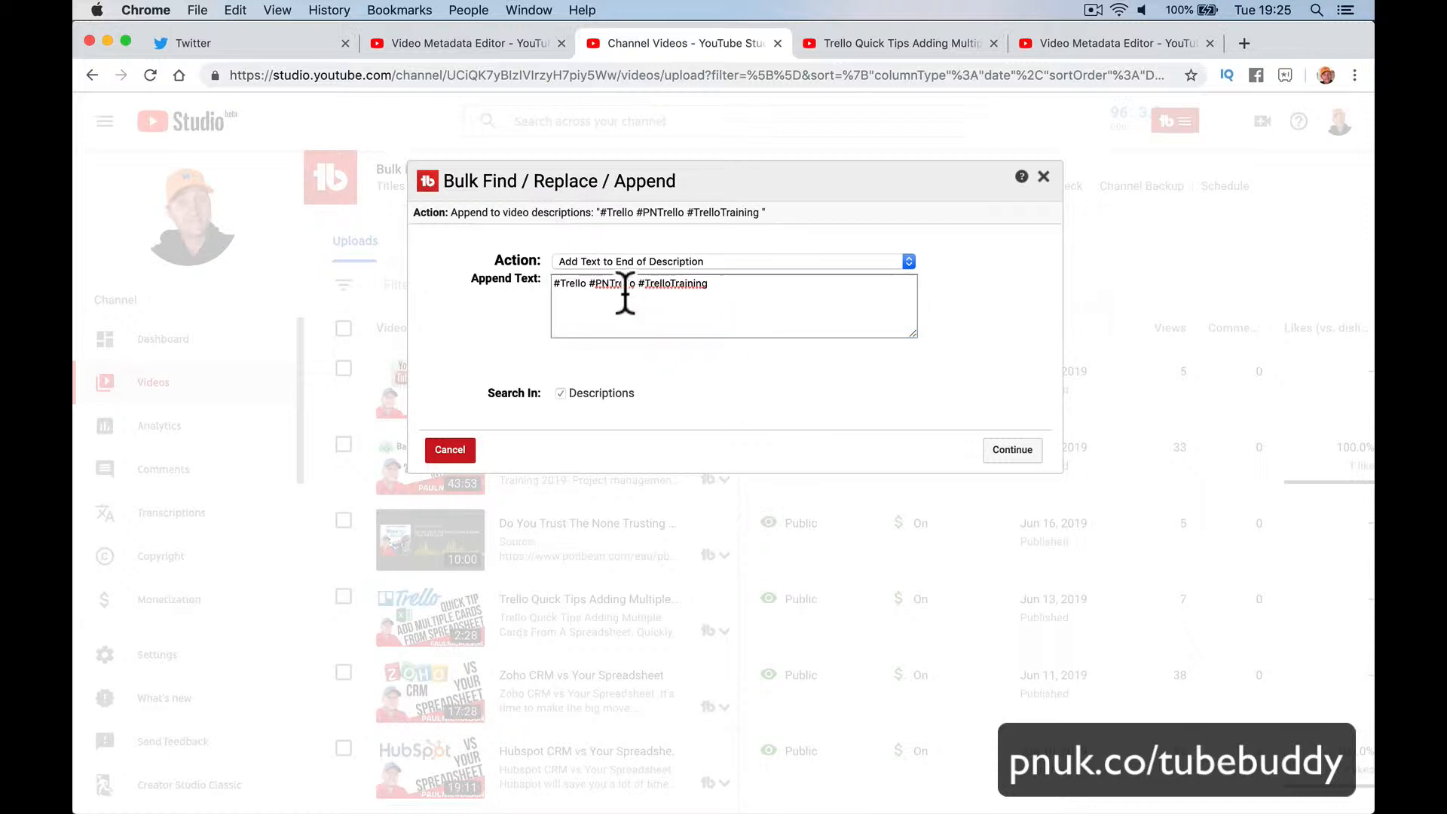
pyautogui.click(552, 284)
pyautogui.moveTo(552, 285); pyautogui.dragTo(719, 289)
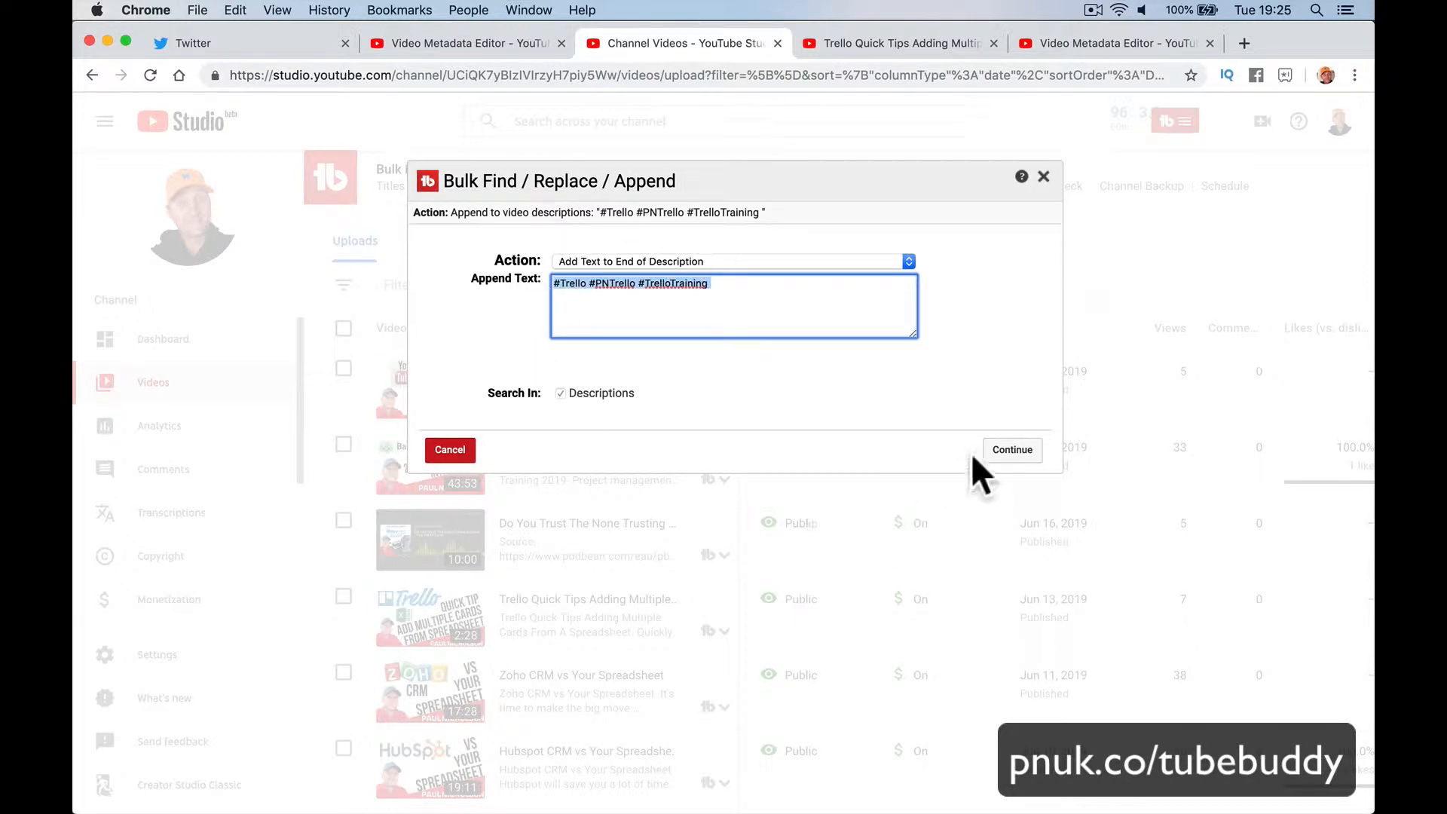
pyautogui.click(1002, 453)
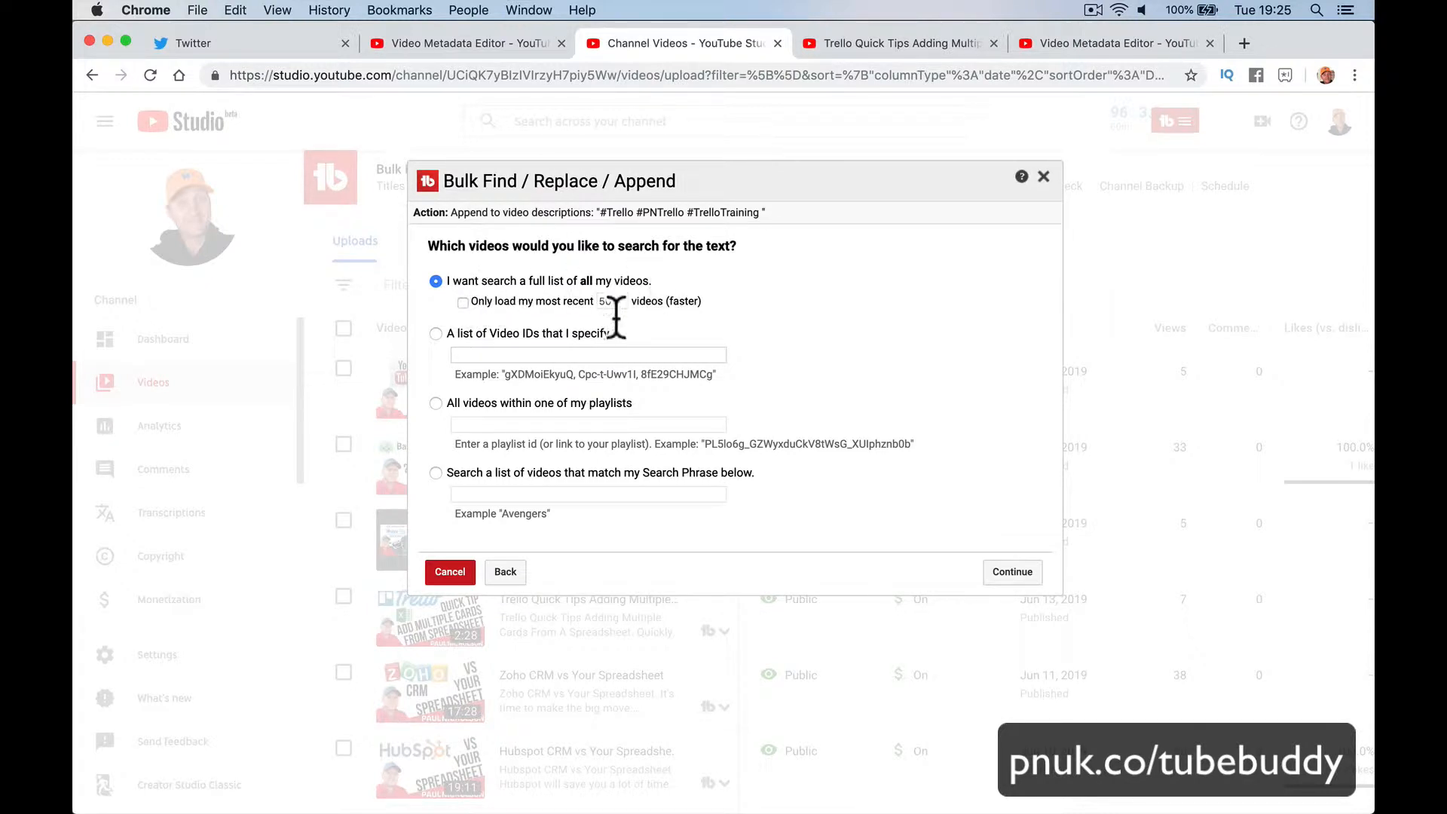
# Step: Limit the bulk append to videos matching a Trello search phrase
pyautogui.click(434, 471)
pyautogui.click(519, 494)
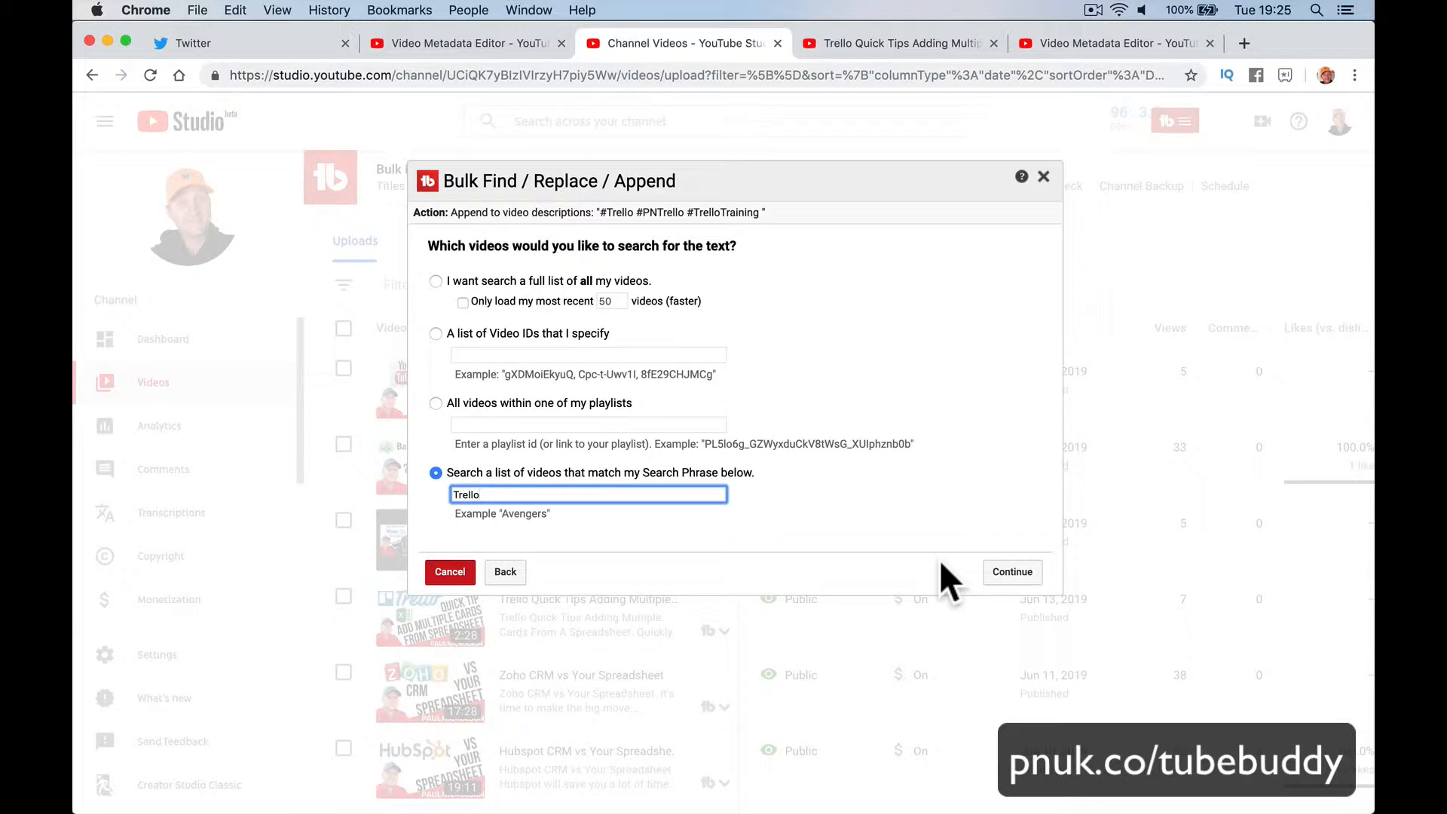
pyautogui.click(1012, 573)
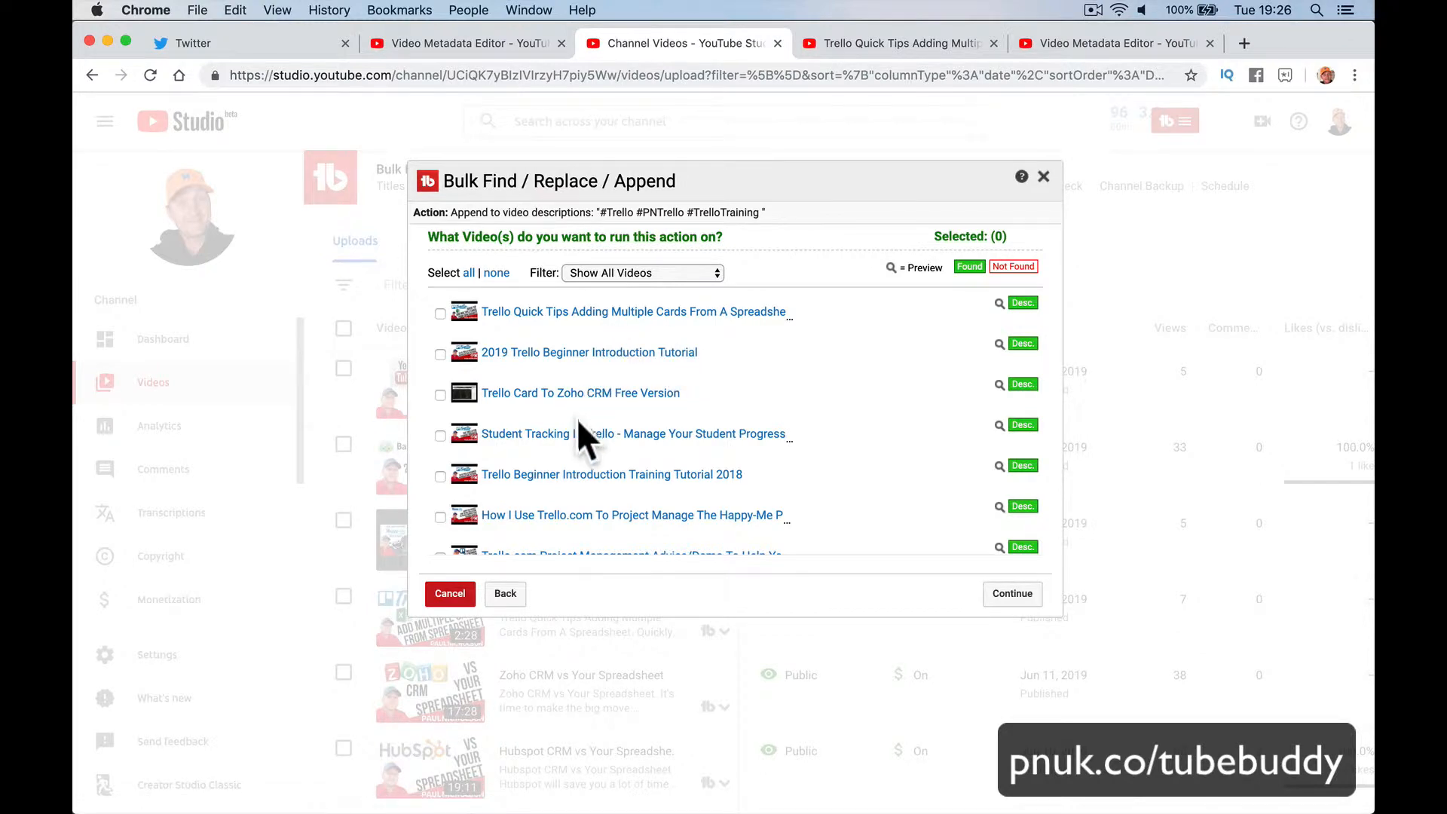
# Step: Select all ten matching Trello videos and continue to the confirmation
pyautogui.scroll(-3, 626, 441)
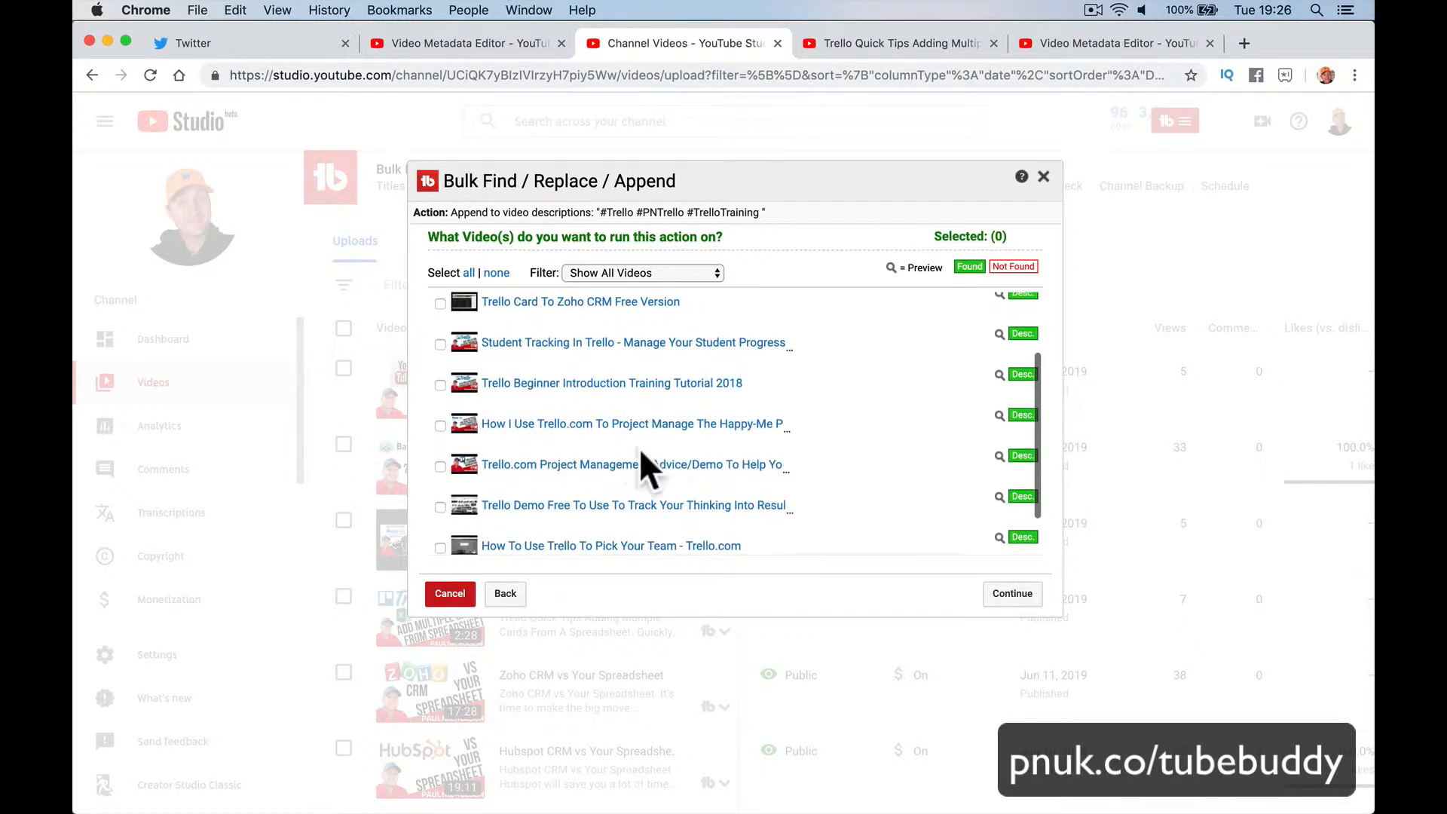
pyautogui.scroll(-2, 612, 494)
pyautogui.scroll(5, 565, 517)
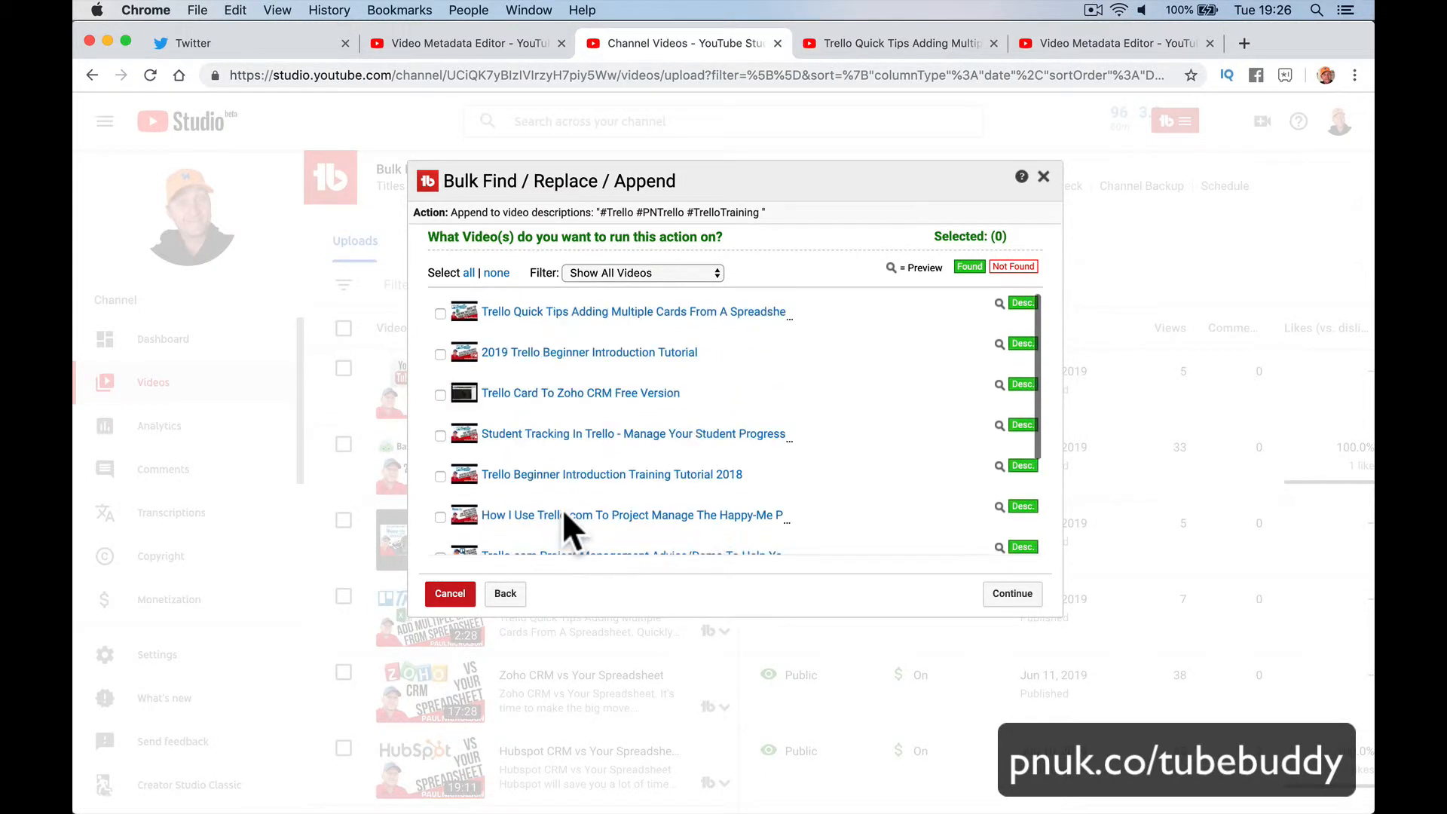
pyautogui.click(468, 273)
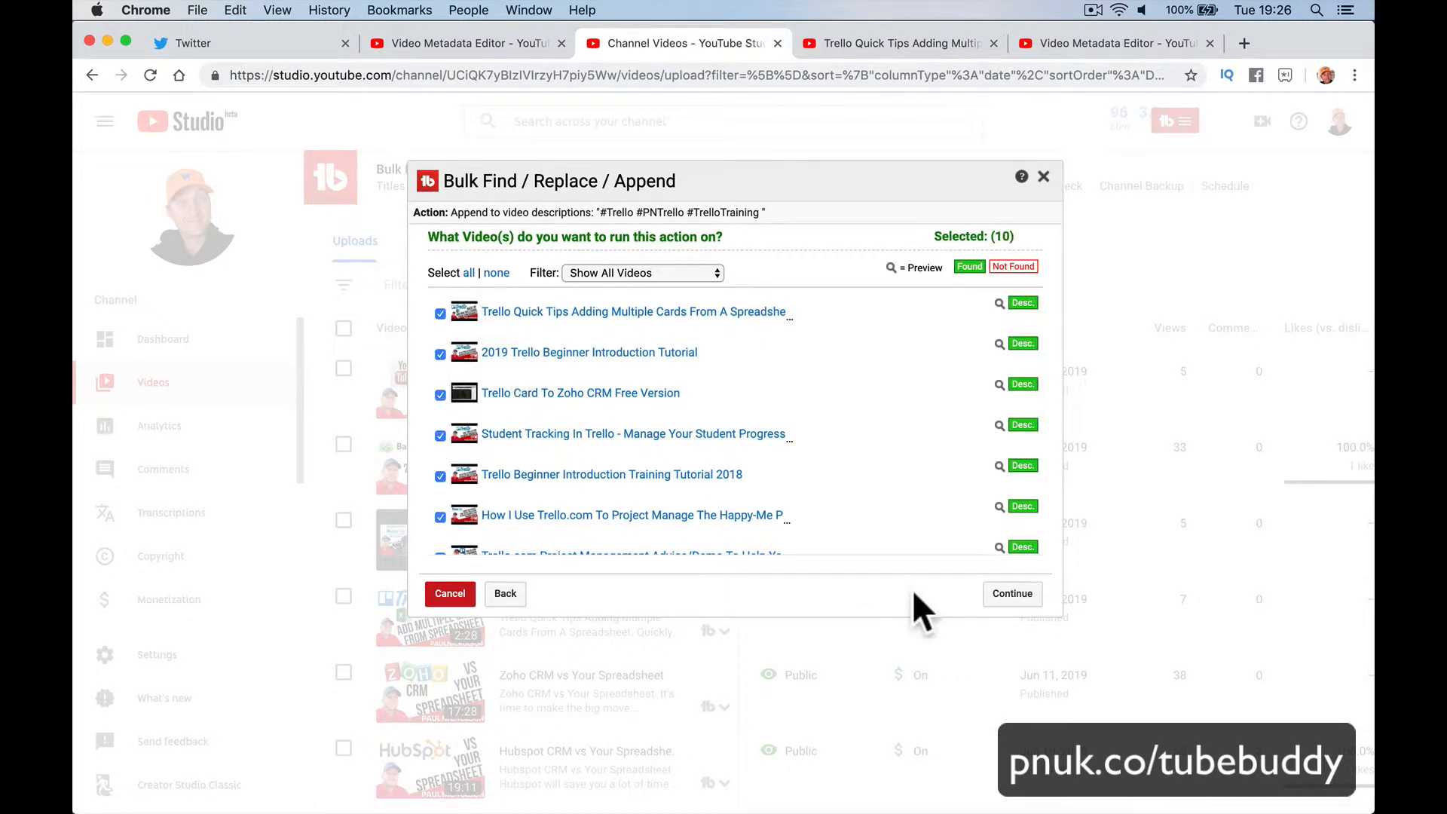
pyautogui.click(993, 595)
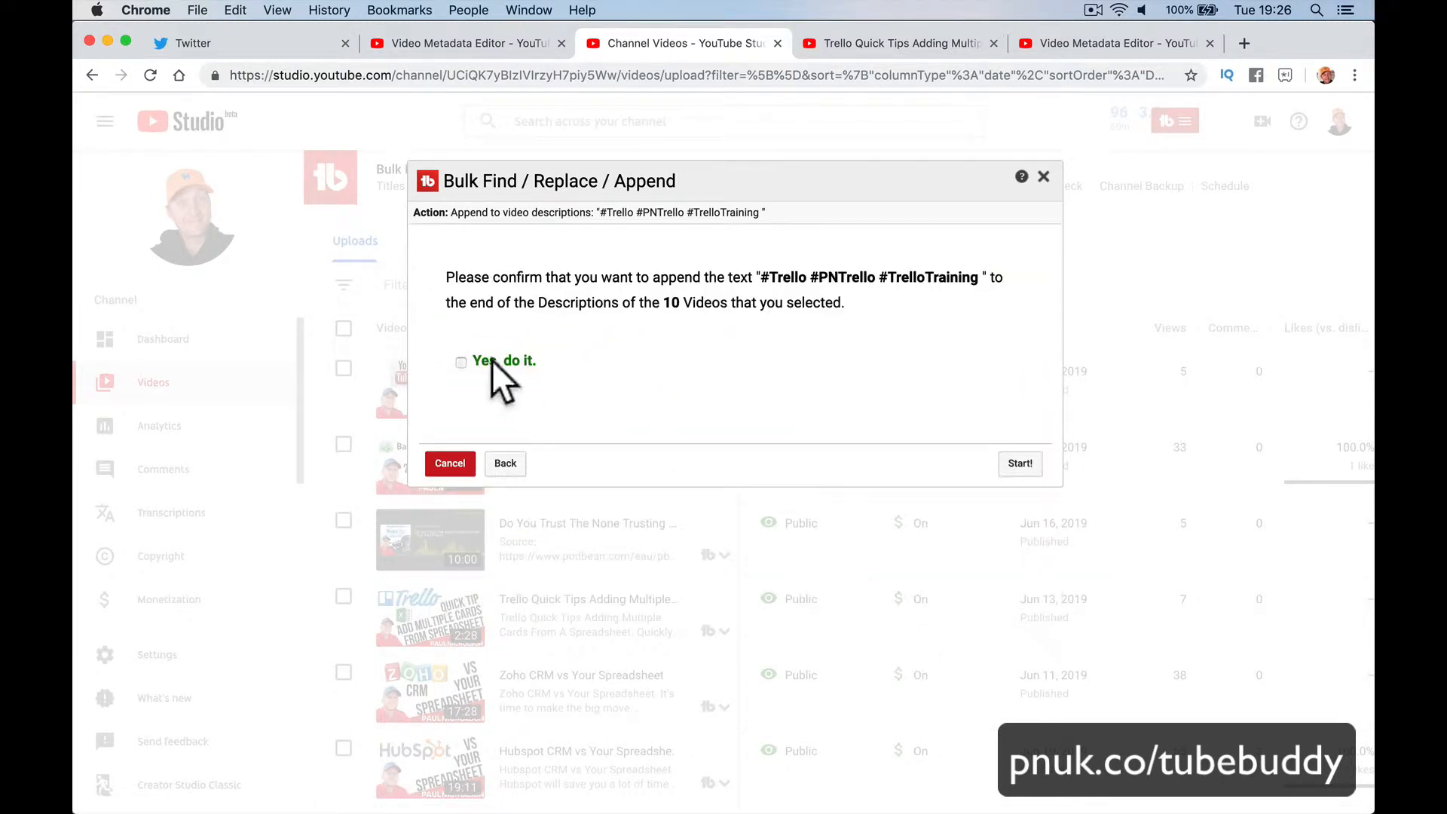
# Step: Run the hashtag append on all ten videos, then reload the Trello Quick Tips watch page
pyautogui.click(1014, 465)
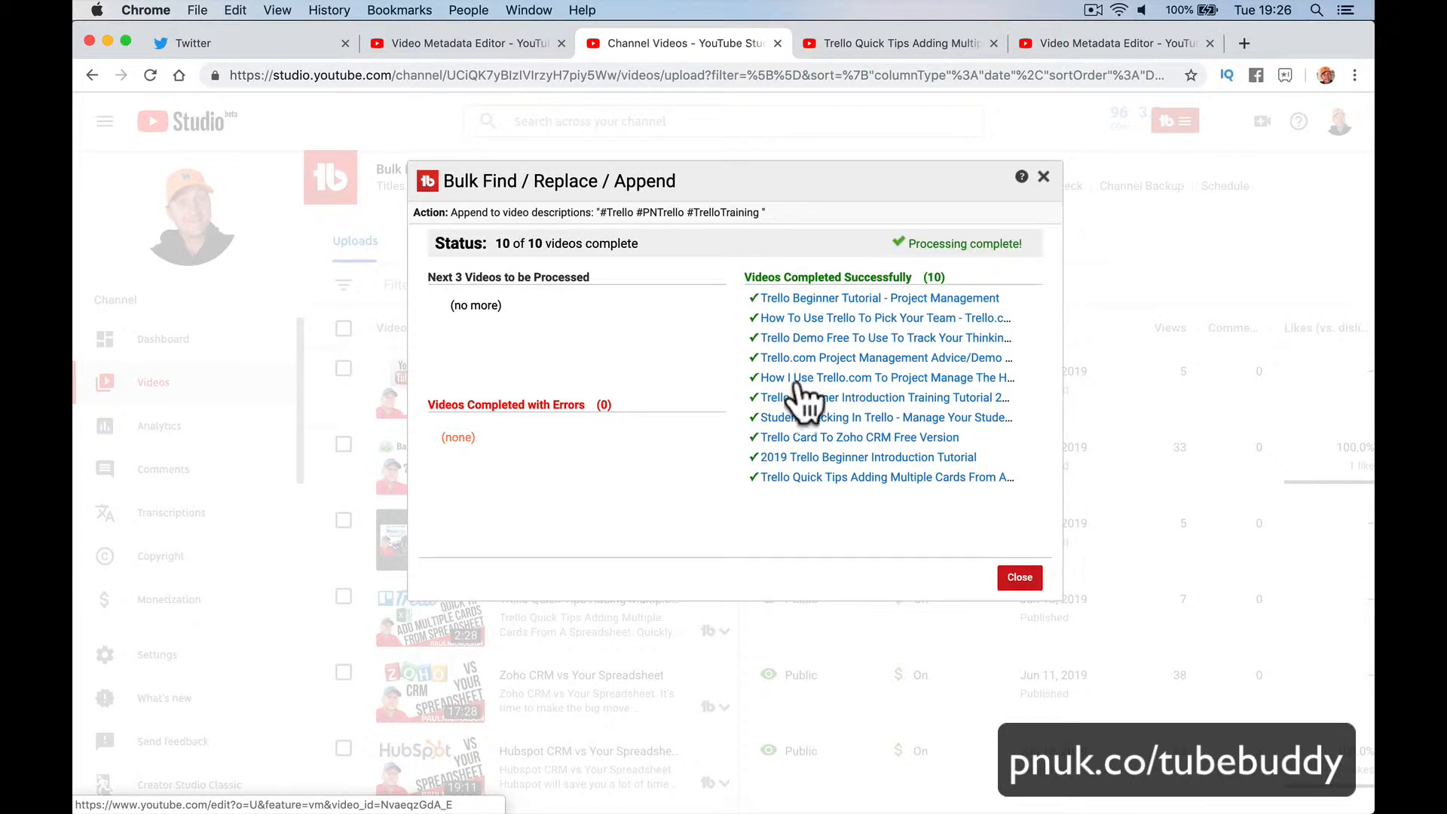
pyautogui.click(874, 43)
pyautogui.click(148, 75)
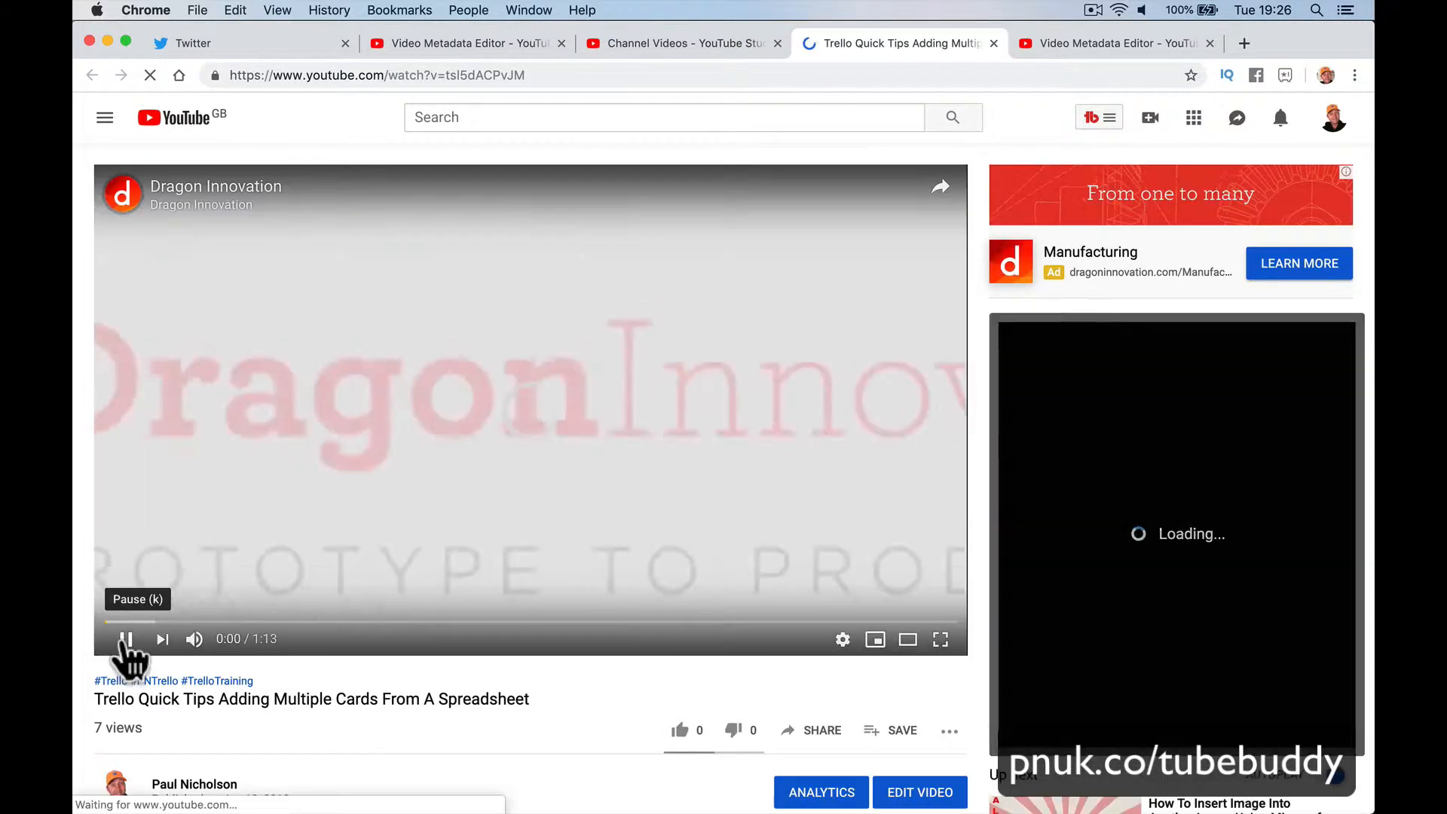
# Step: Pause the ad and check the #Trello, #TrelloTraining and #PNTrello hashtag search results, then return to the summary
pyautogui.click(125, 639)
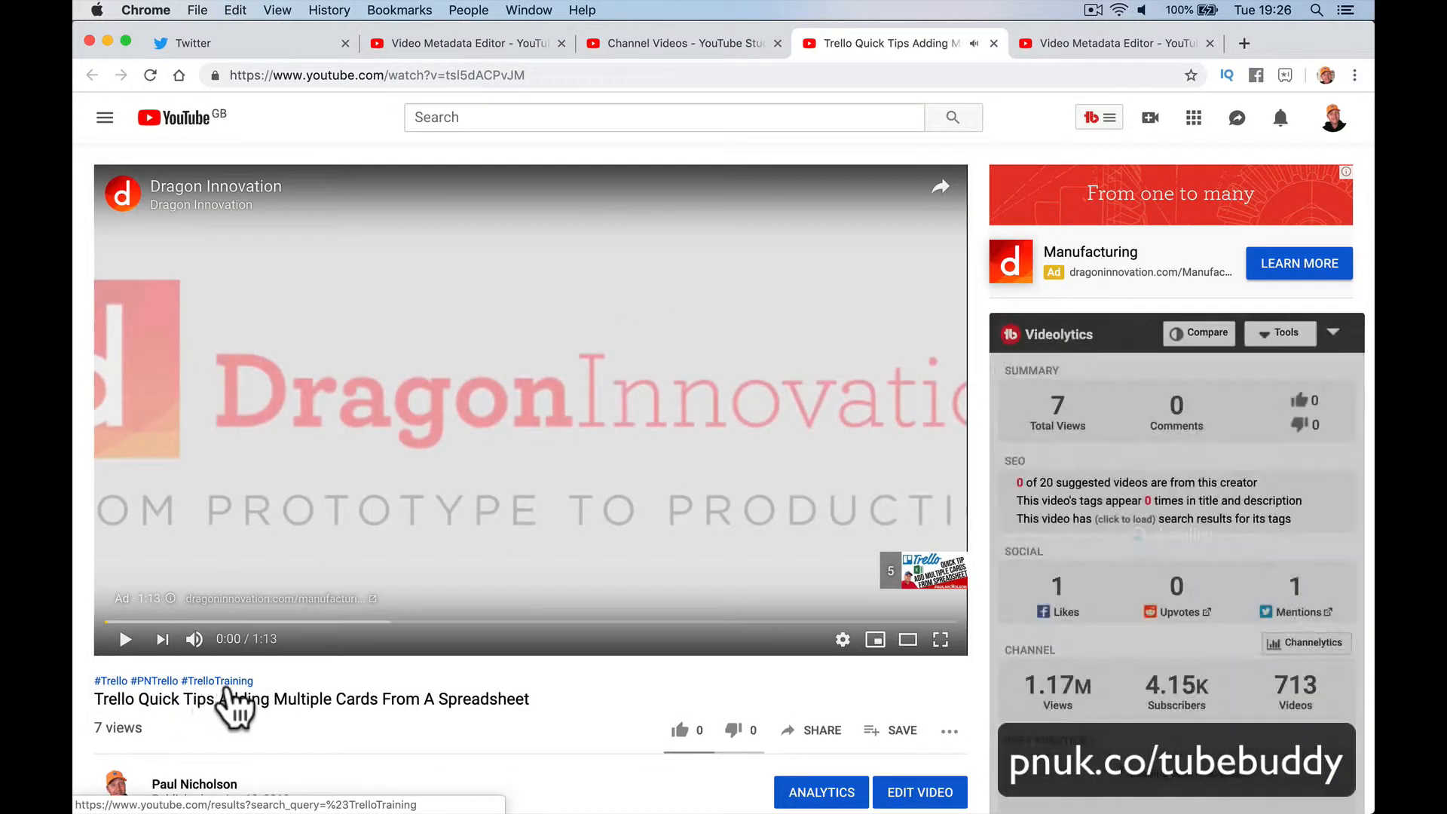
pyautogui.click(113, 682)
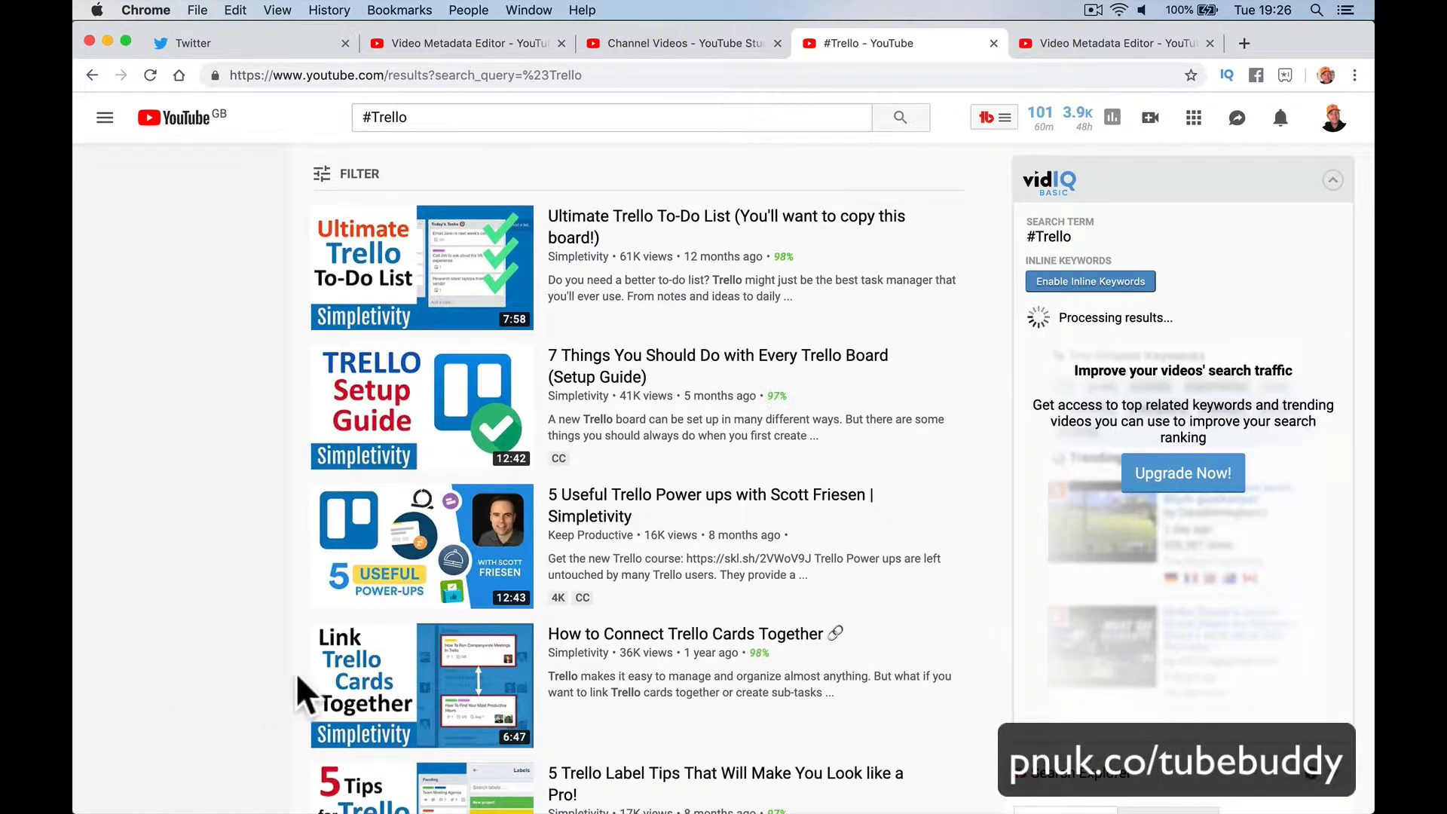
pyautogui.hscroll(-5, 318, 669)
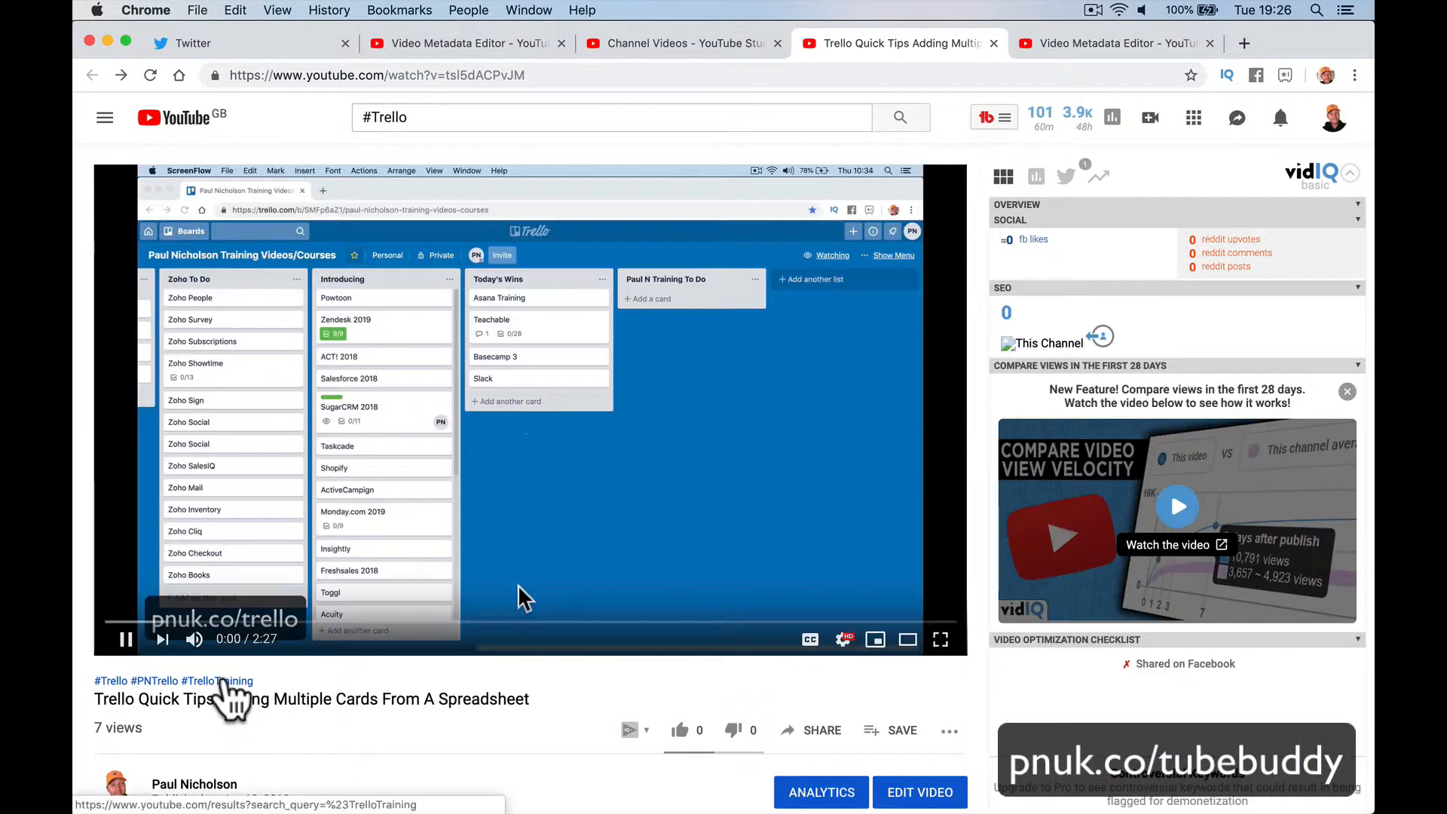
pyautogui.click(218, 681)
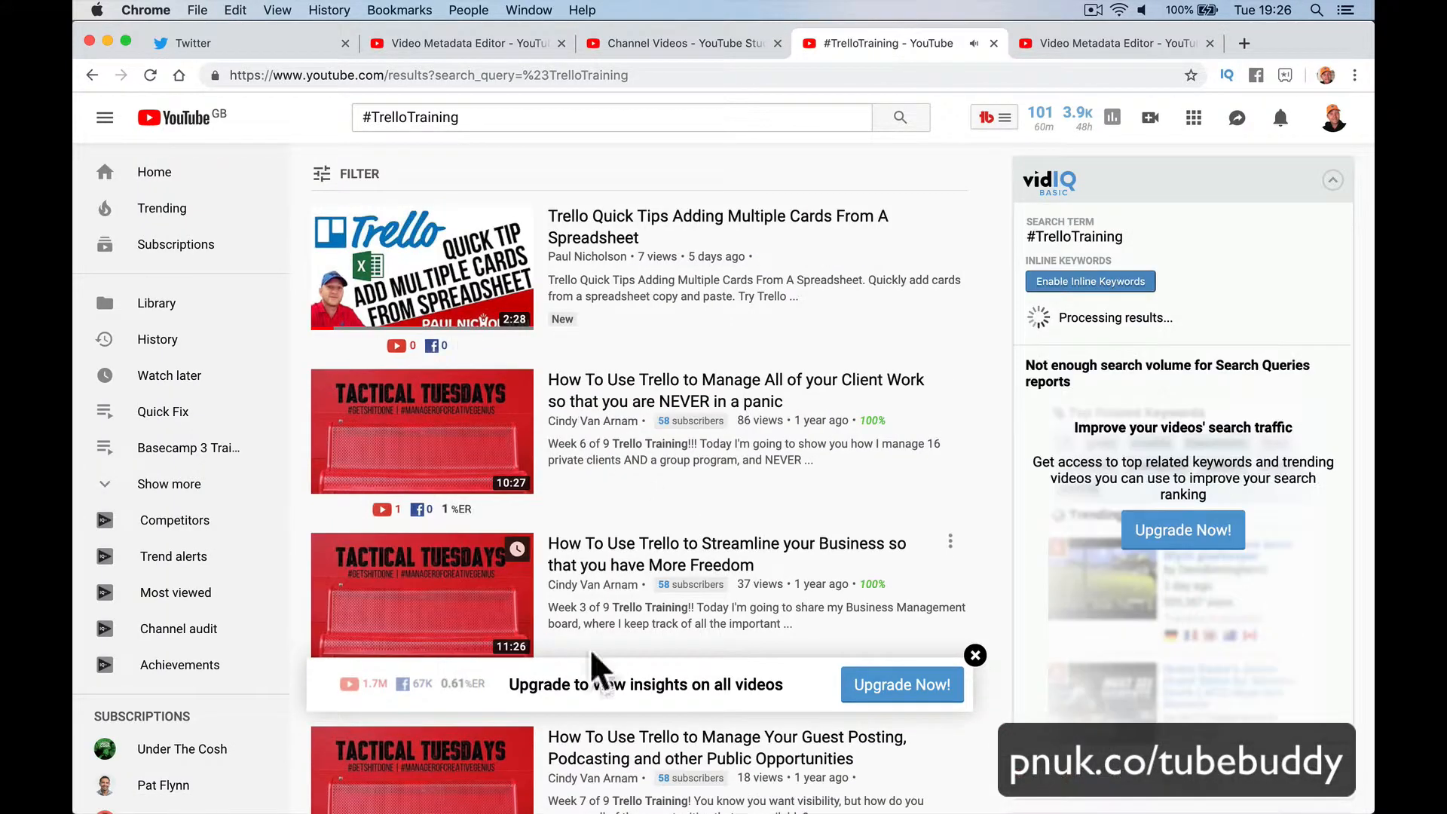
pyautogui.hscroll(-5, 603, 621)
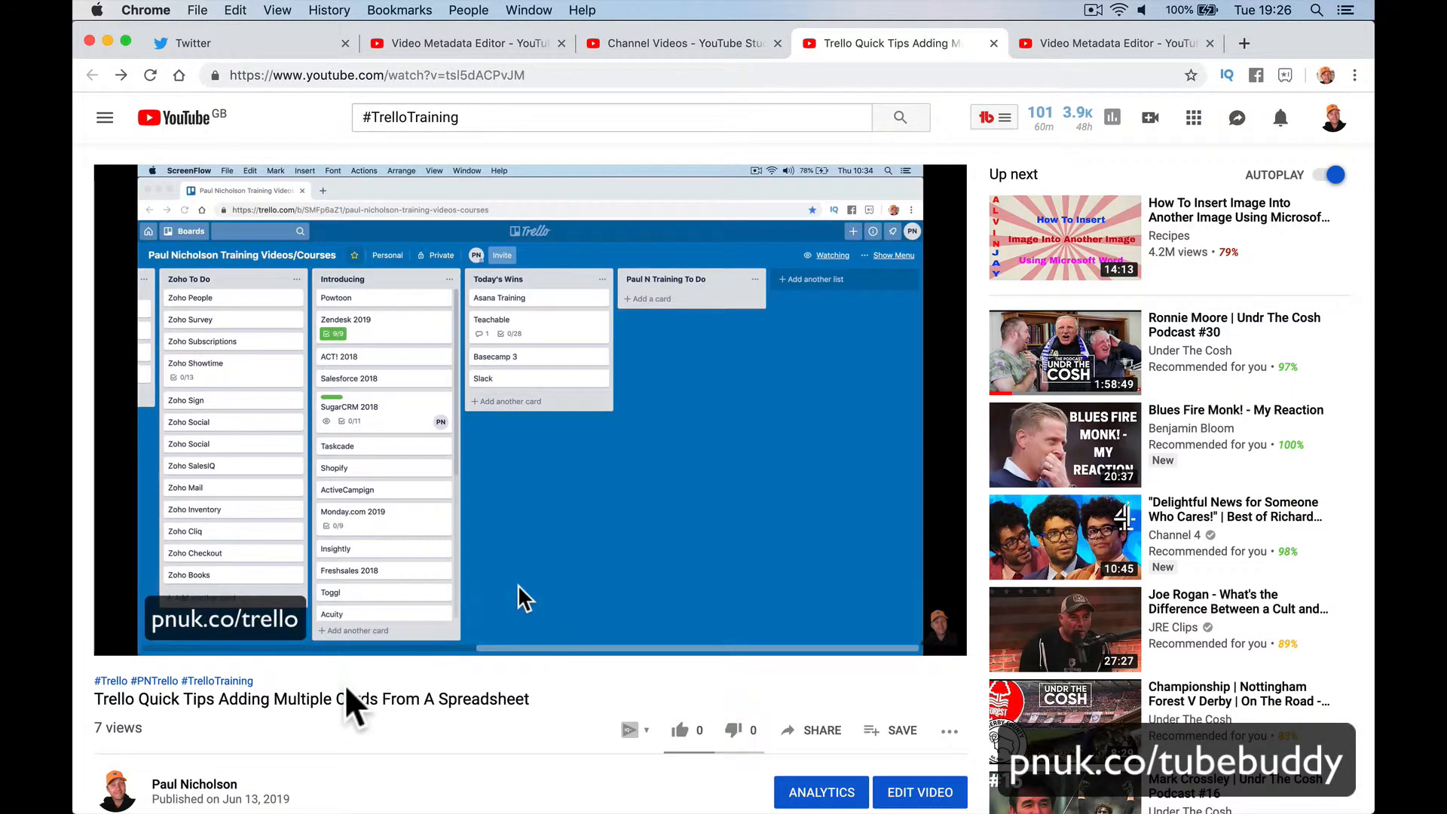
pyautogui.click(164, 681)
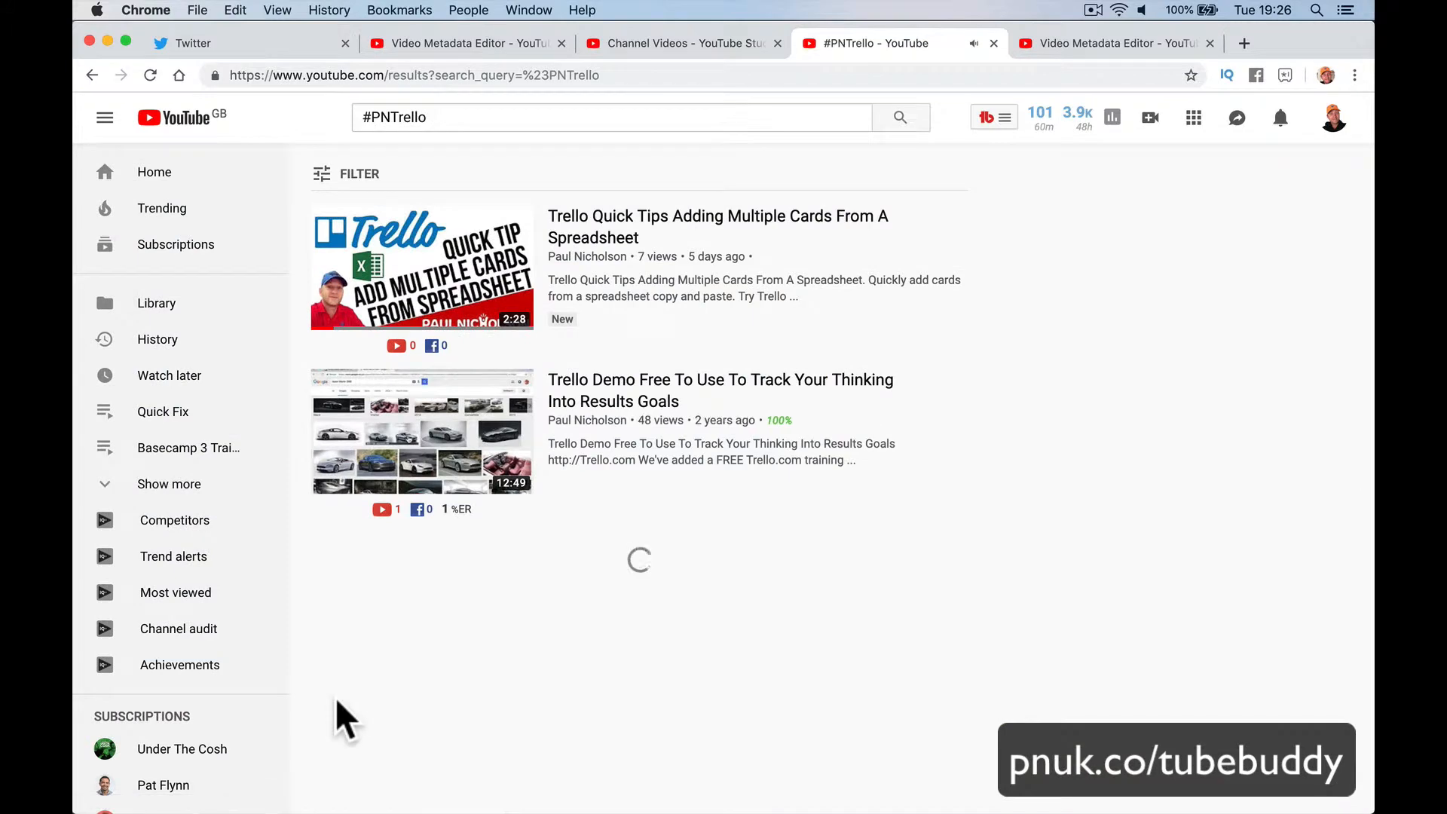
pyautogui.scroll(-3, 468, 650)
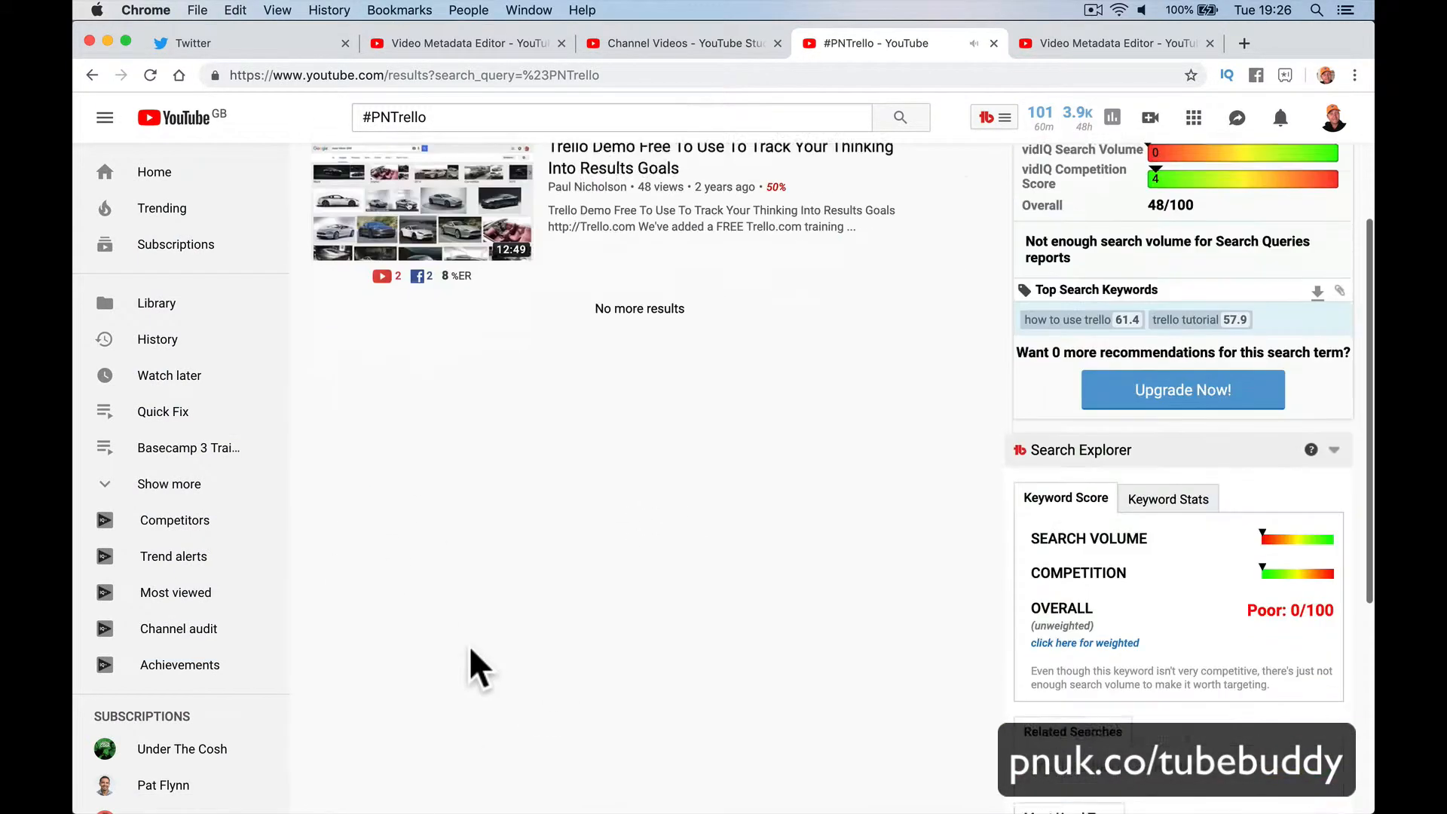
pyautogui.scroll(4, 465, 646)
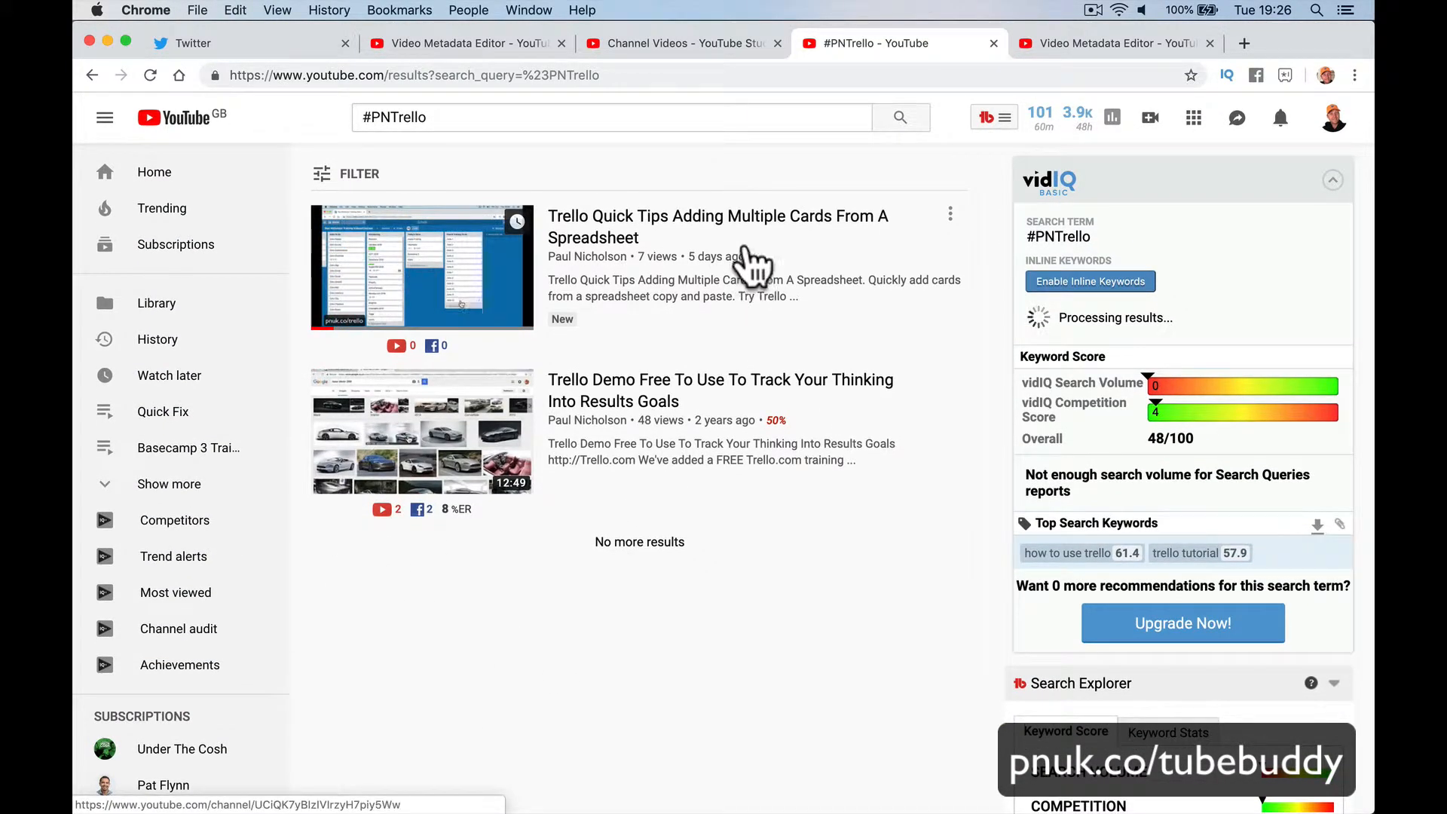
pyautogui.click(689, 45)
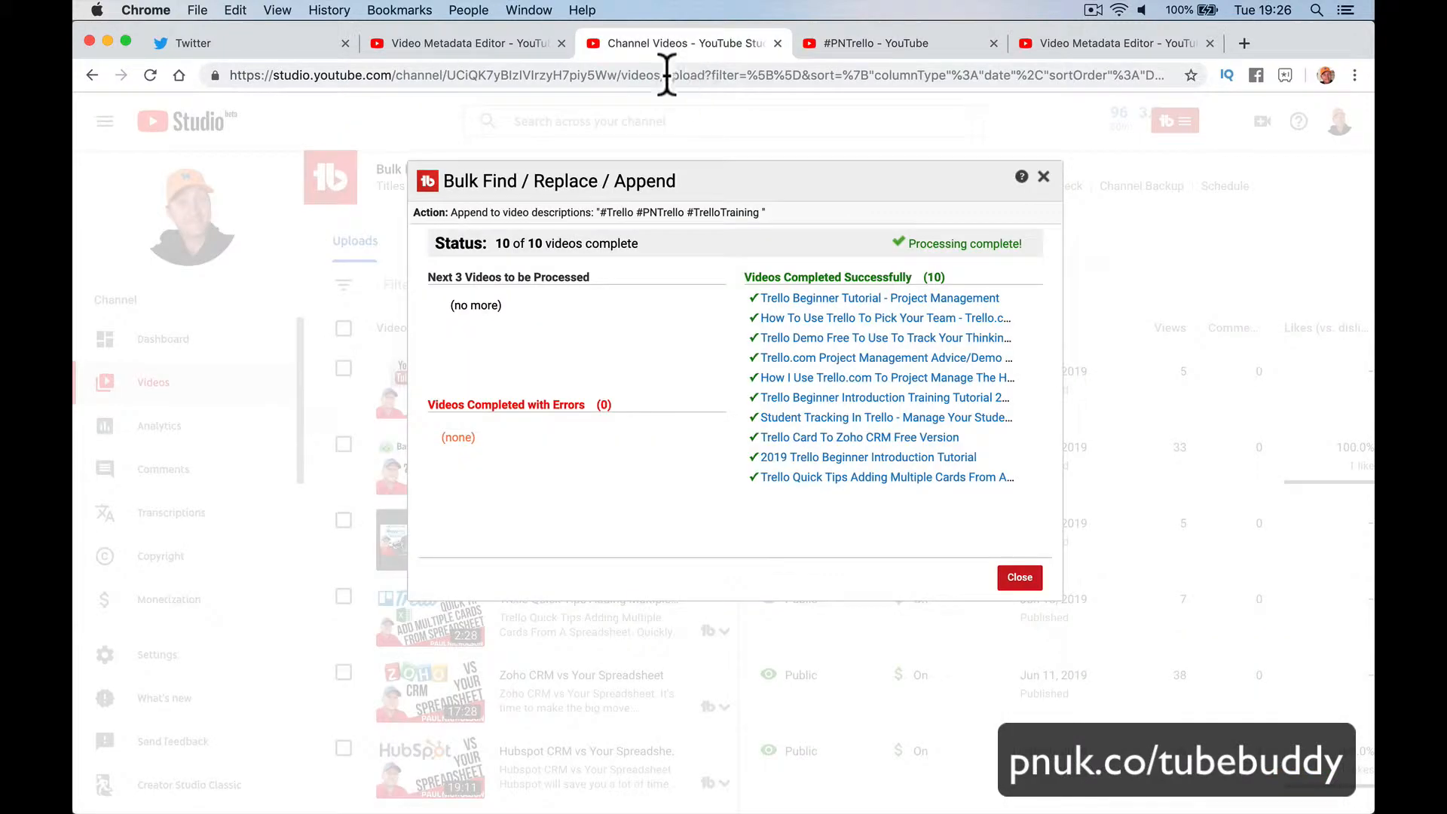
# Step: Close the Trello Card To Zoho CRM editor and #PNTrello tabs; open Trello Beginner Tutorial - Project Management
pyautogui.click(820, 456)
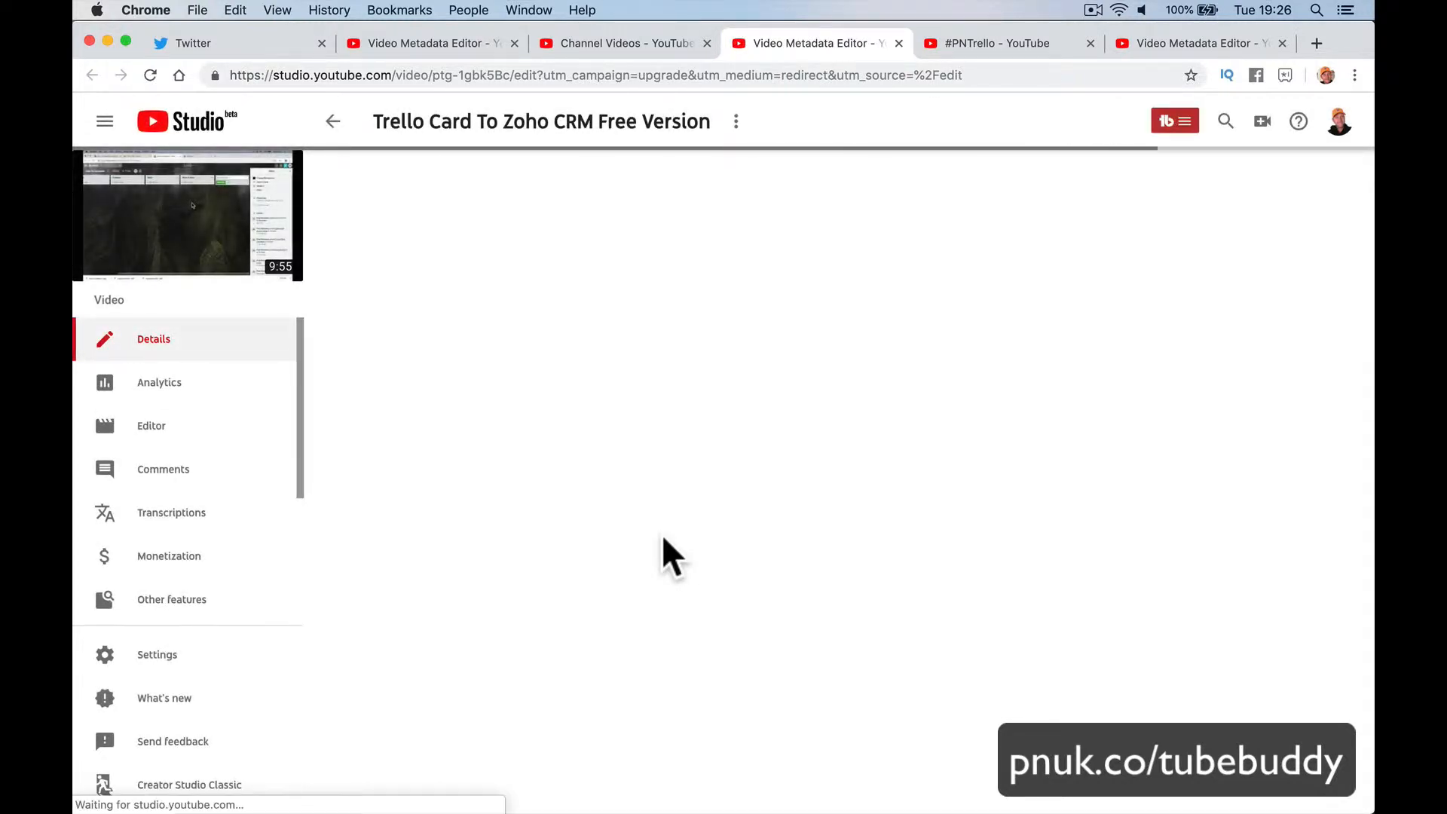
pyautogui.click(898, 43)
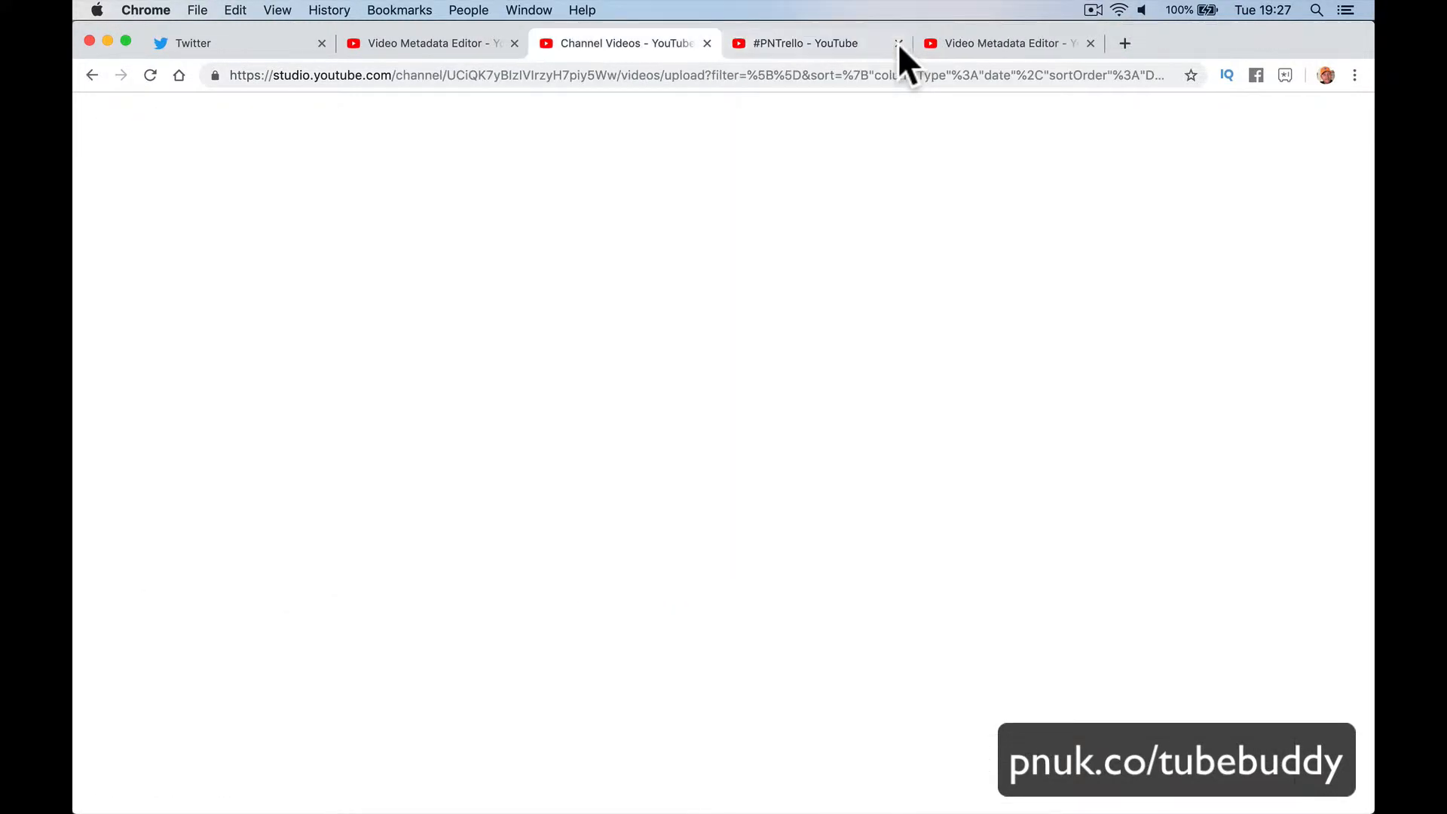
pyautogui.click(898, 43)
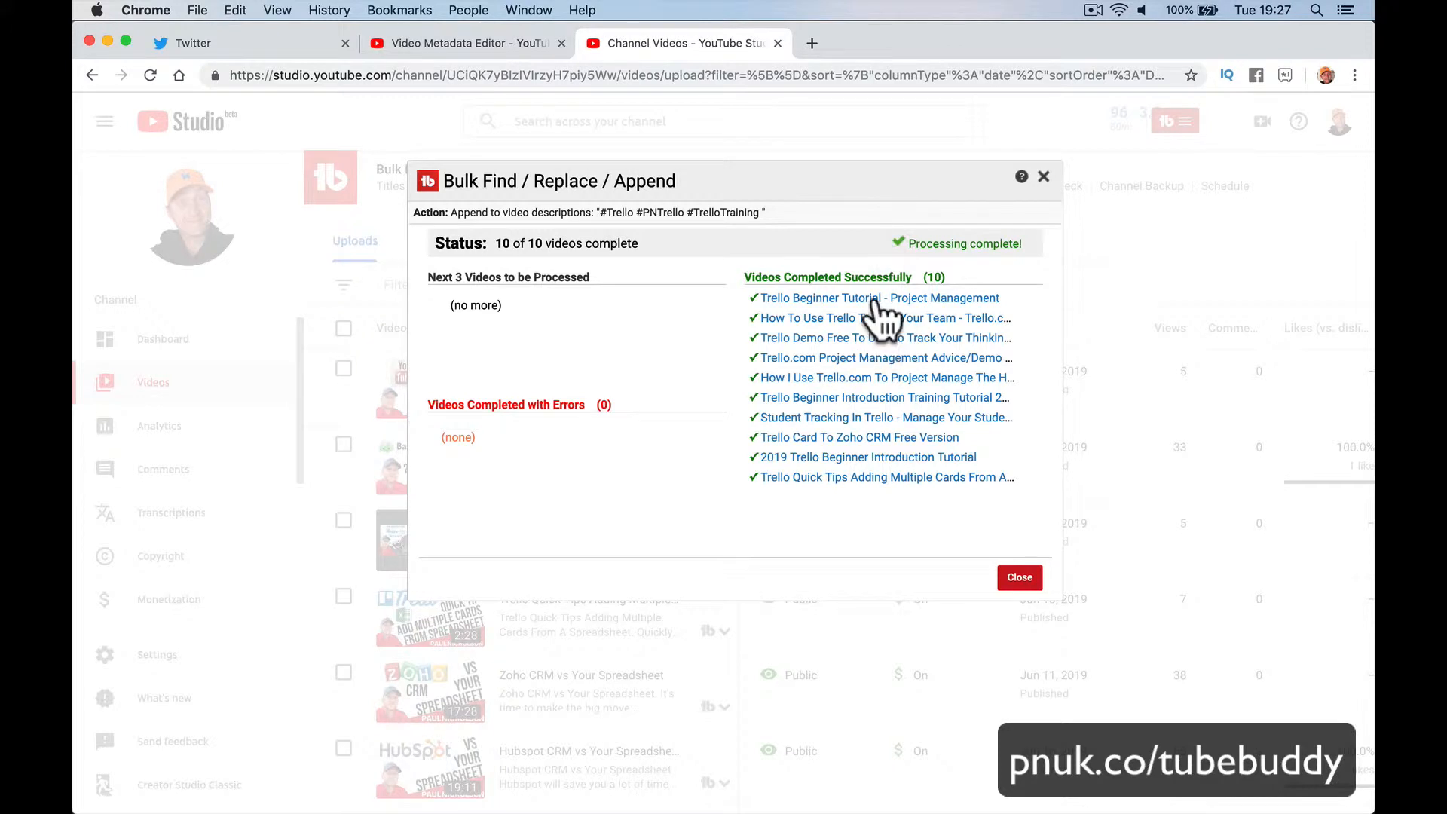
pyautogui.click(877, 302)
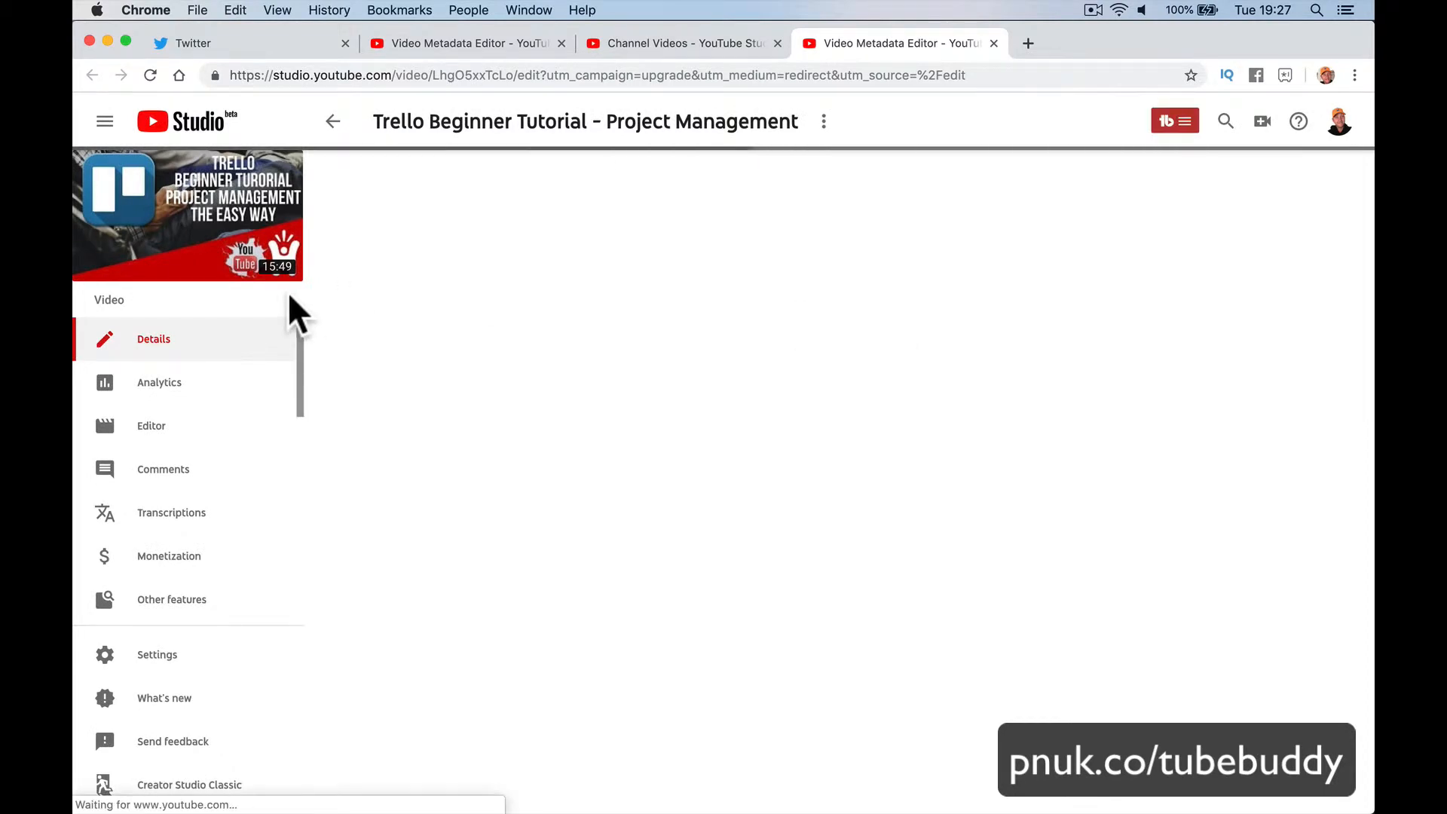
# Step: Open the Trello Beginner Tutorial watch page, pause the ad, and follow its #PNTrello hashtag
pyautogui.click(190, 237)
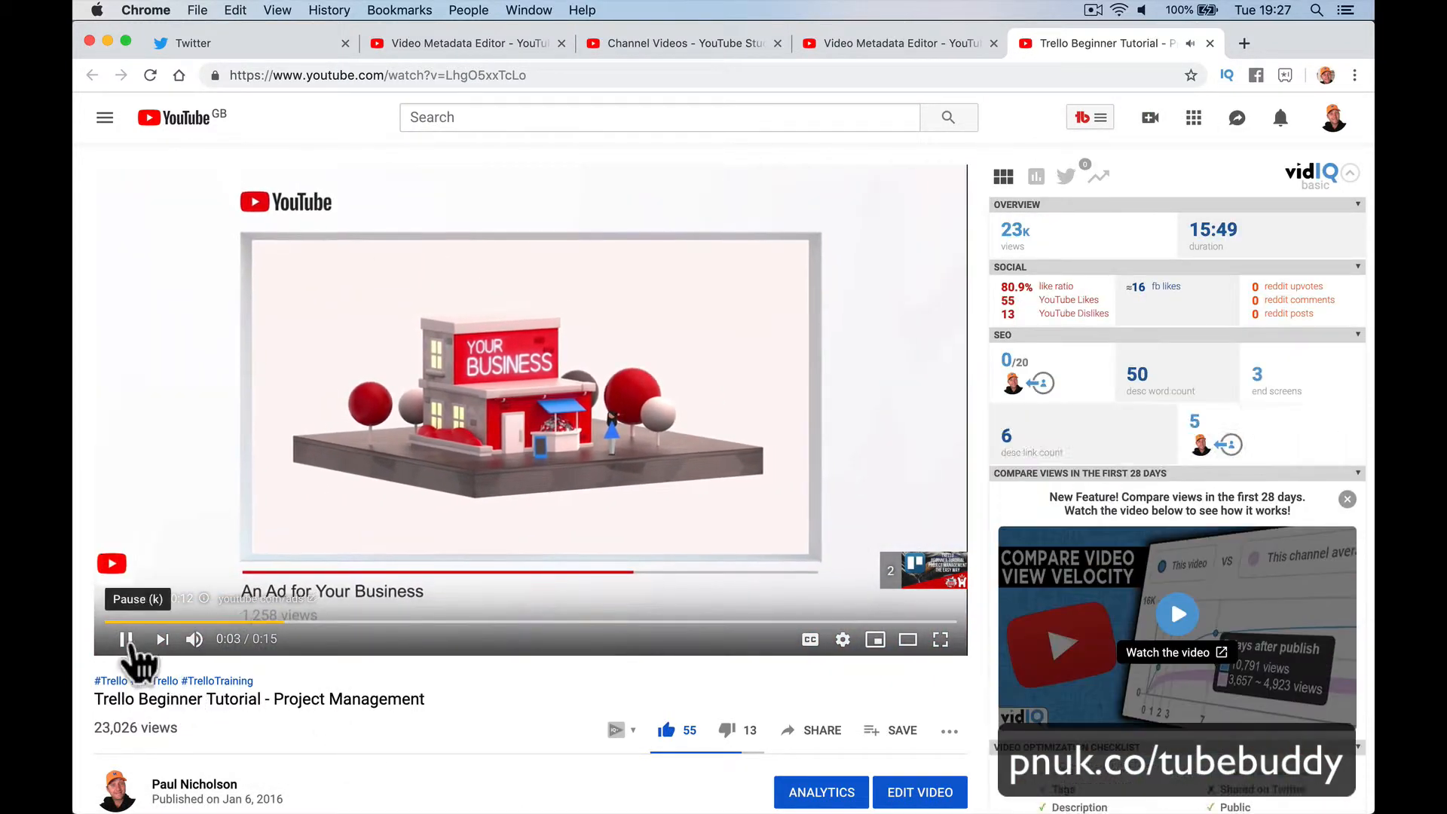
pyautogui.click(126, 640)
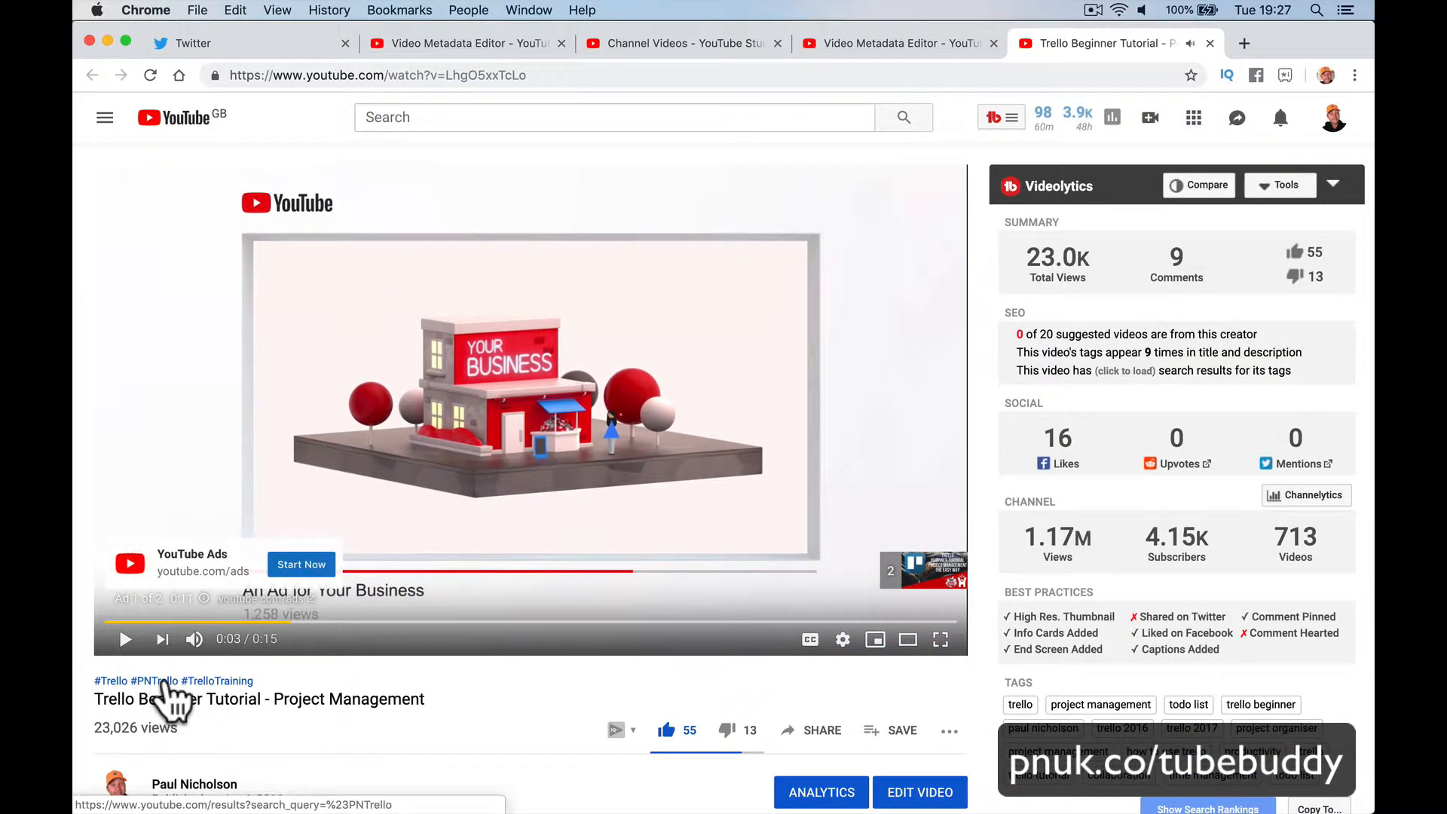
pyautogui.click(167, 681)
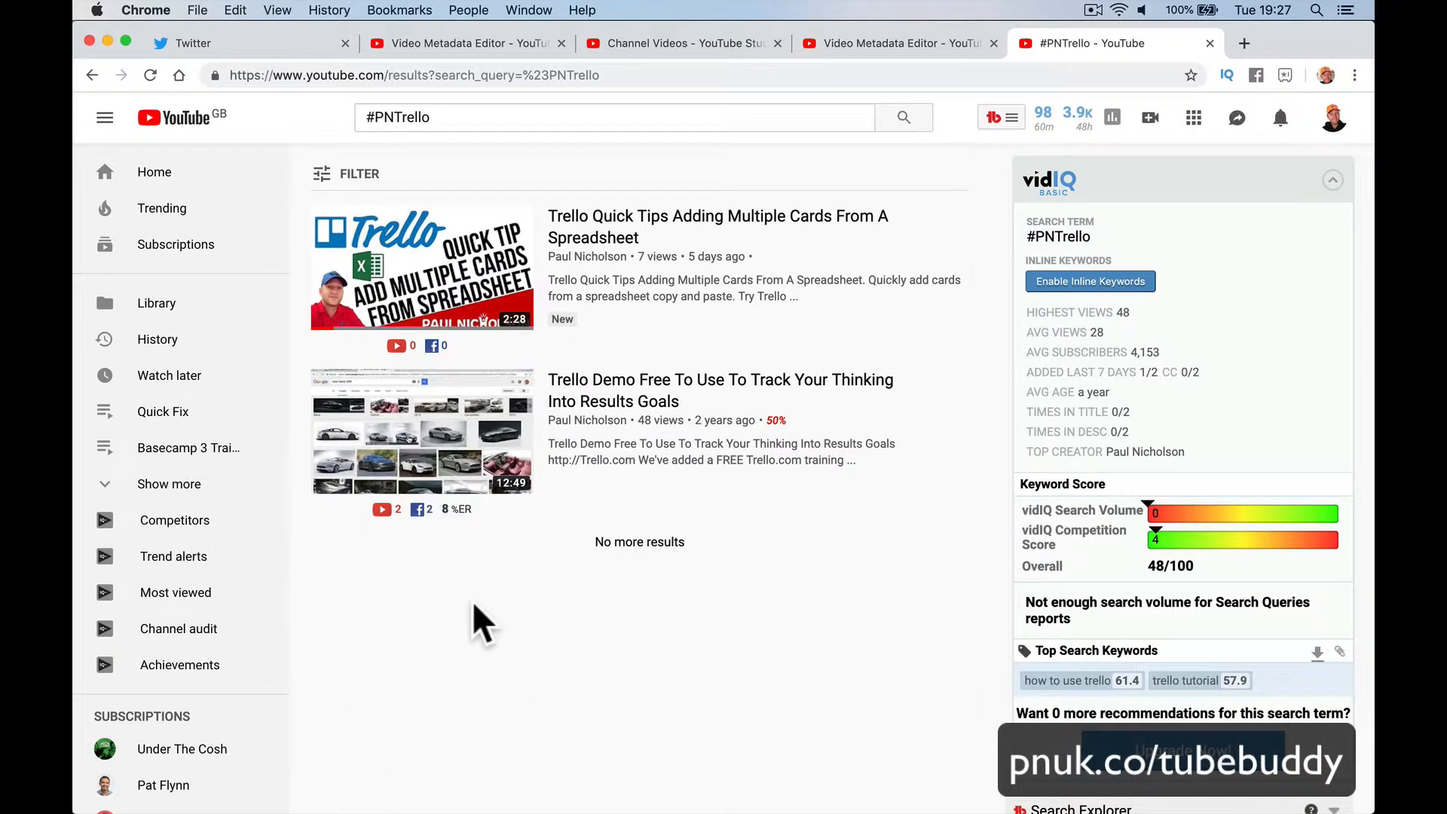
# Step: Go back to the Trello Beginner Tutorial watch page and pause playback
pyautogui.hscroll(-5, 637, 612)
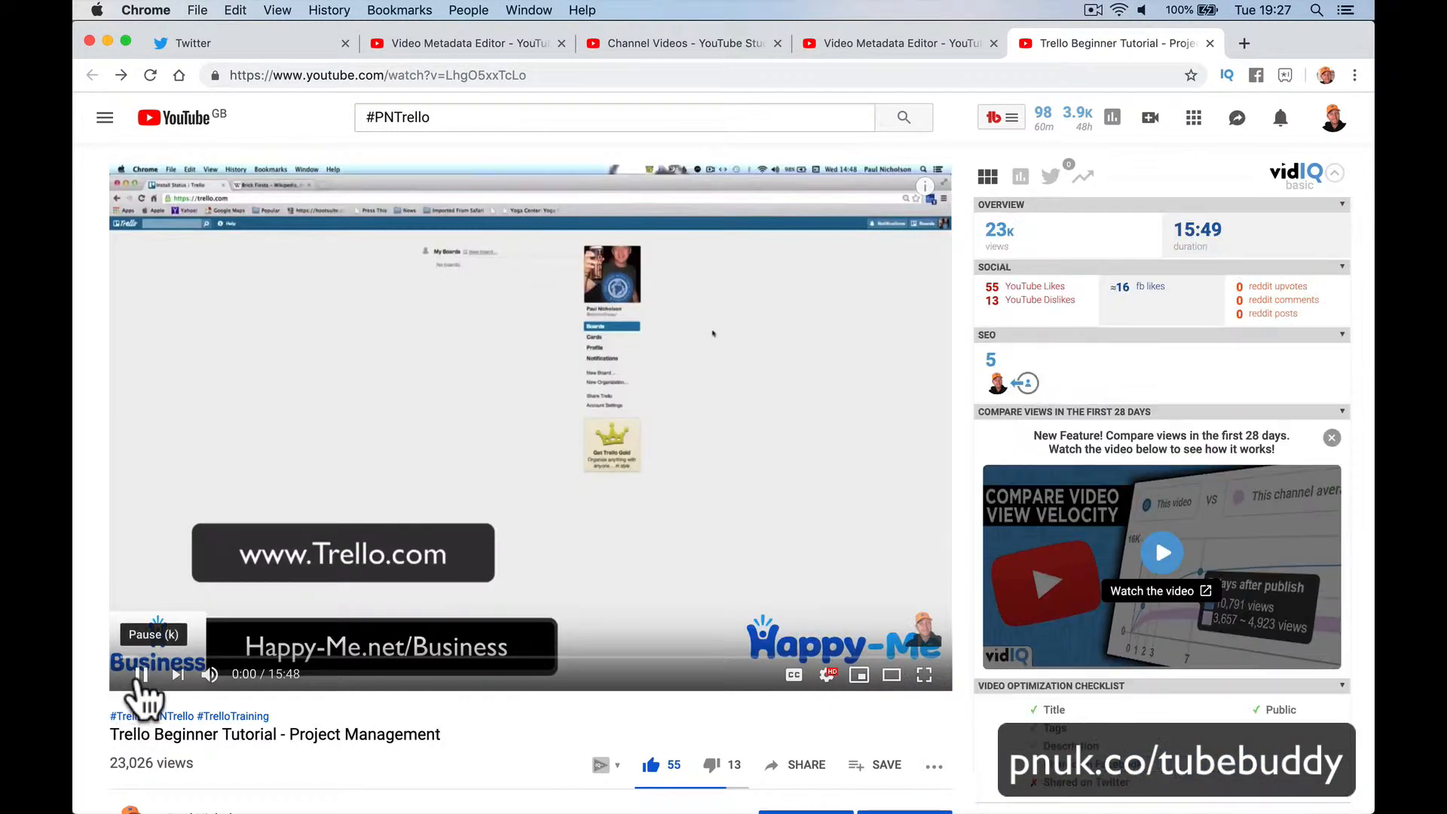
pyautogui.click(139, 675)
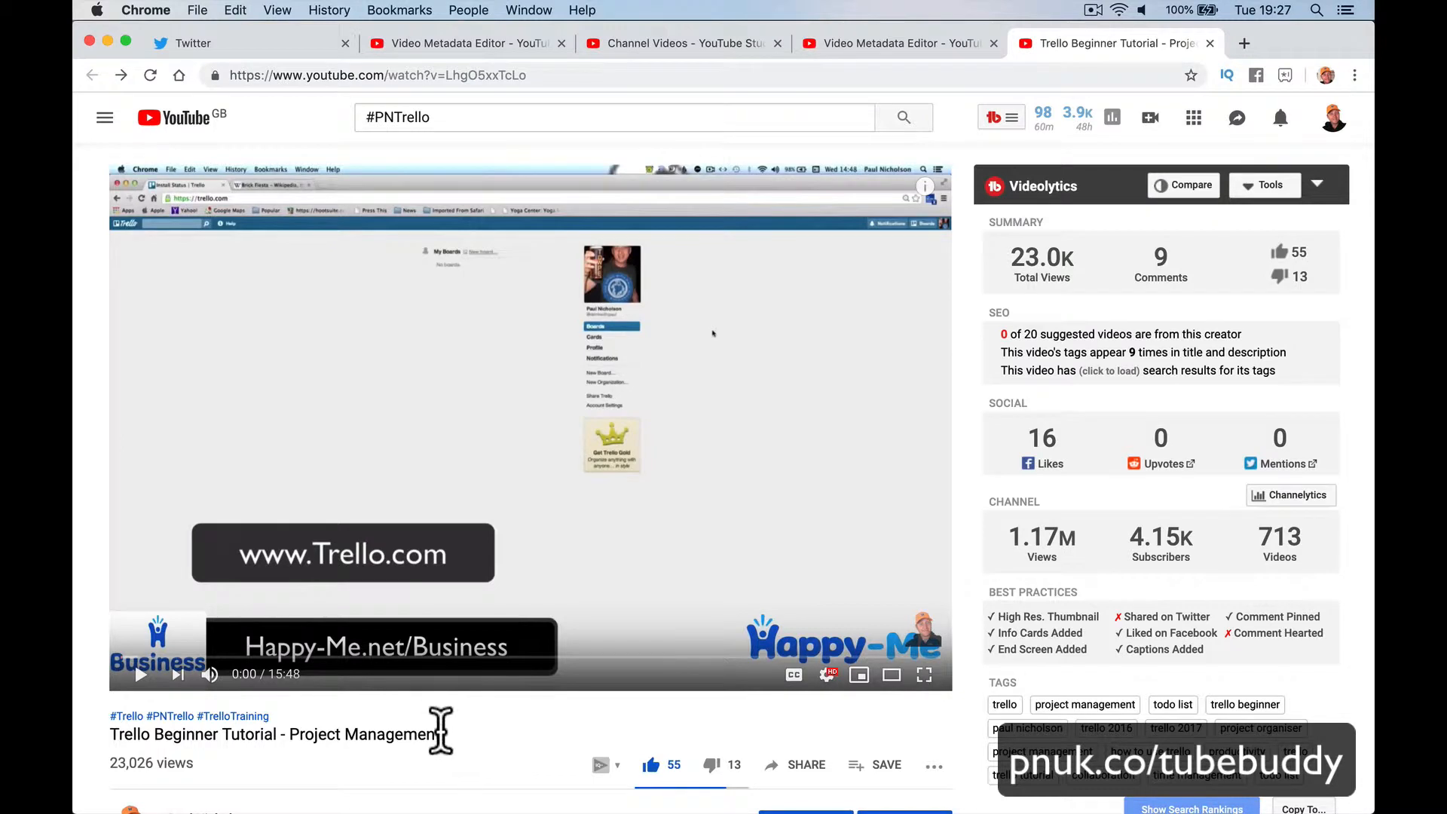
# Step: Close the finished append results and start a new TubeBuddy Titles & Descriptions bulk update
pyautogui.tripleClick(456, 735)
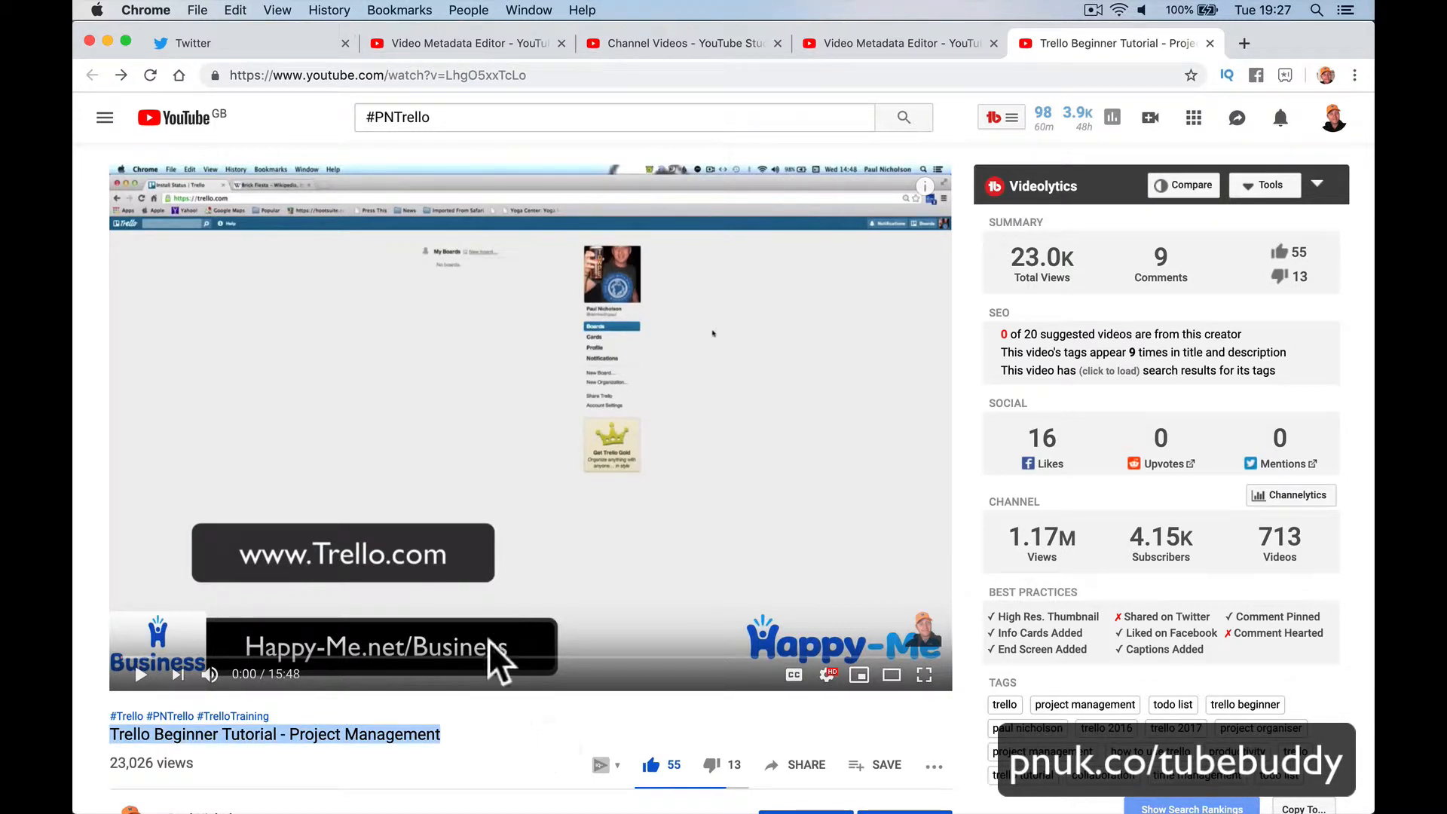
pyautogui.click(866, 45)
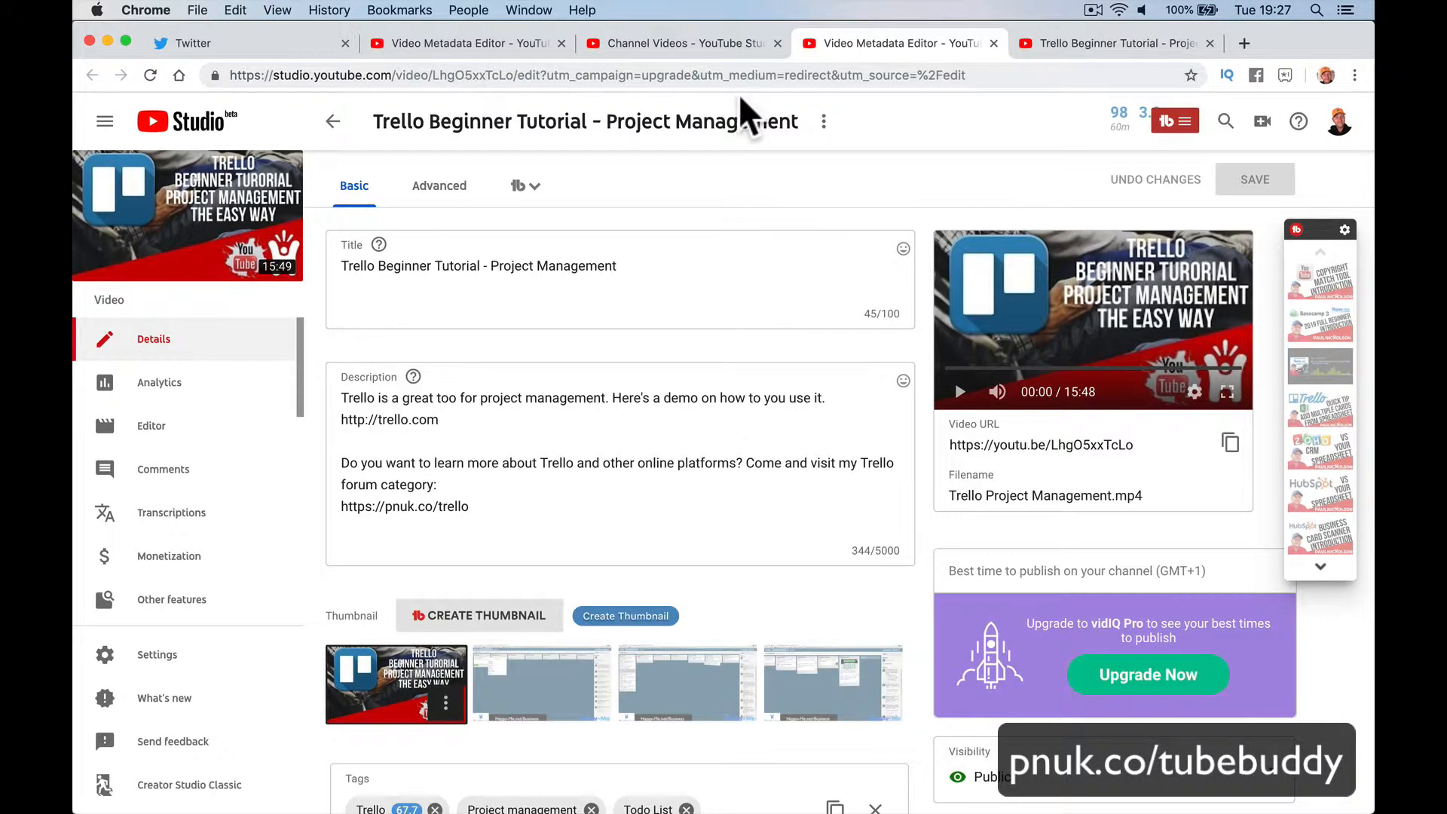
pyautogui.click(684, 43)
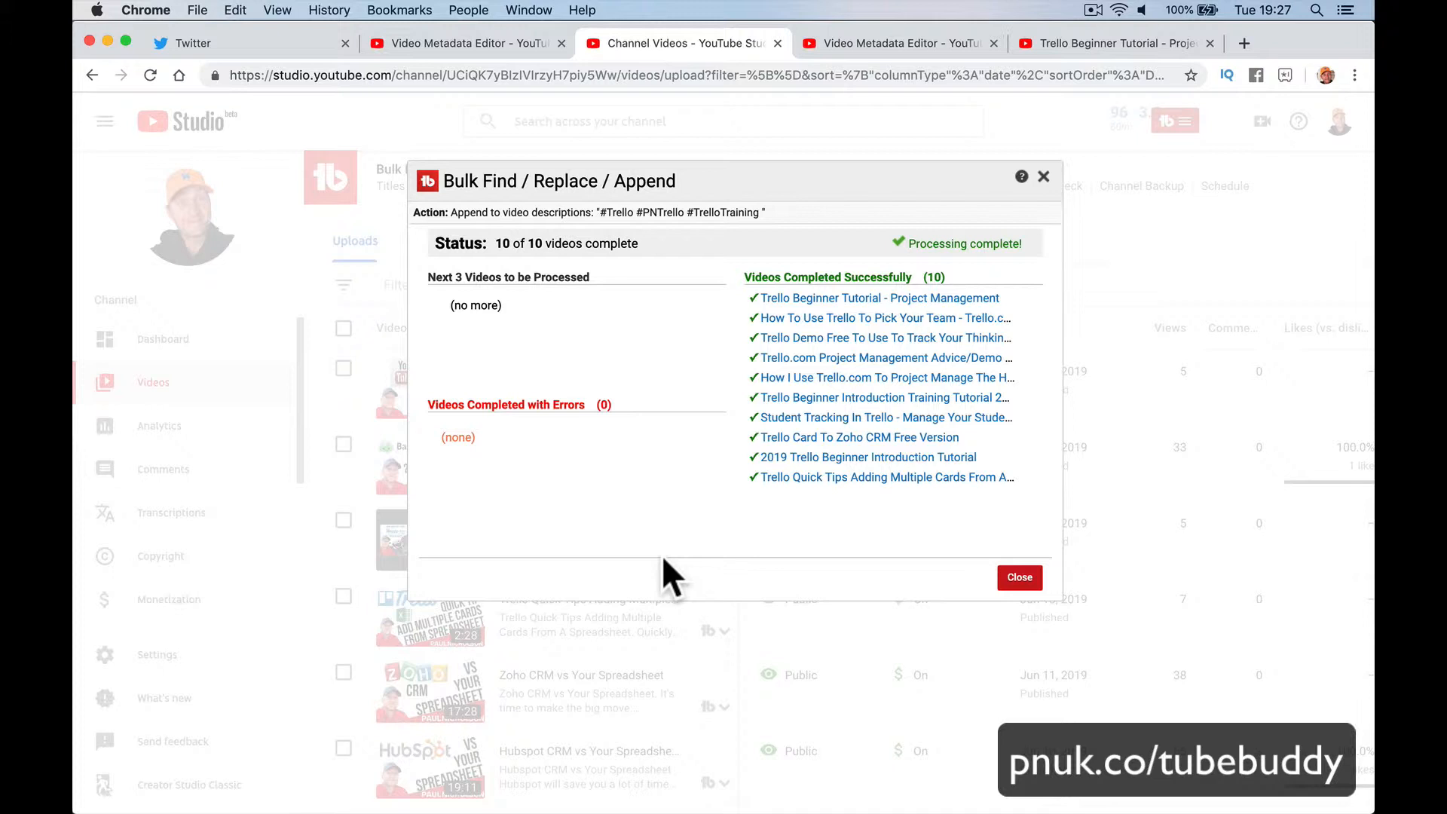
pyautogui.click(1019, 577)
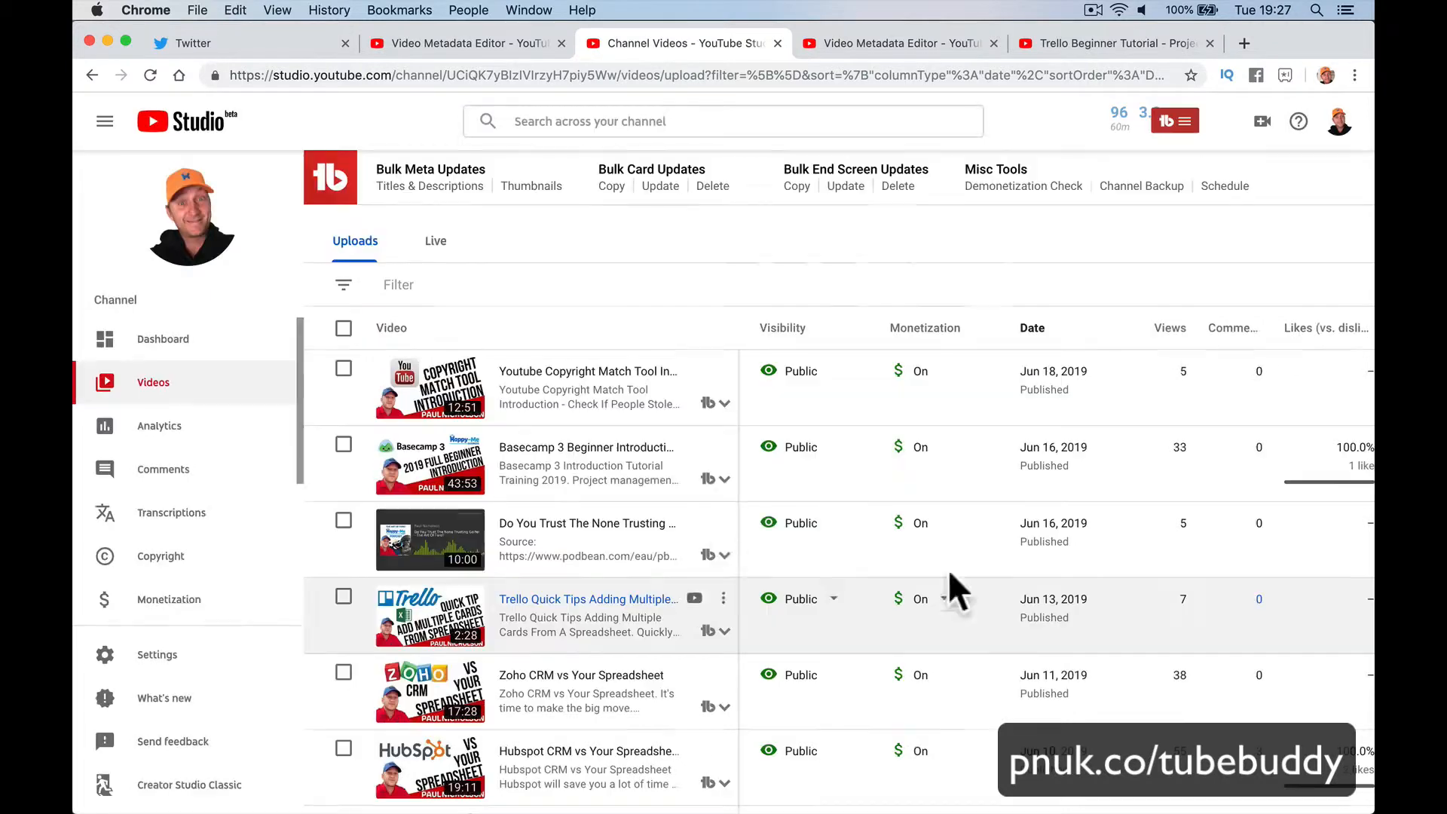
pyautogui.click(429, 201)
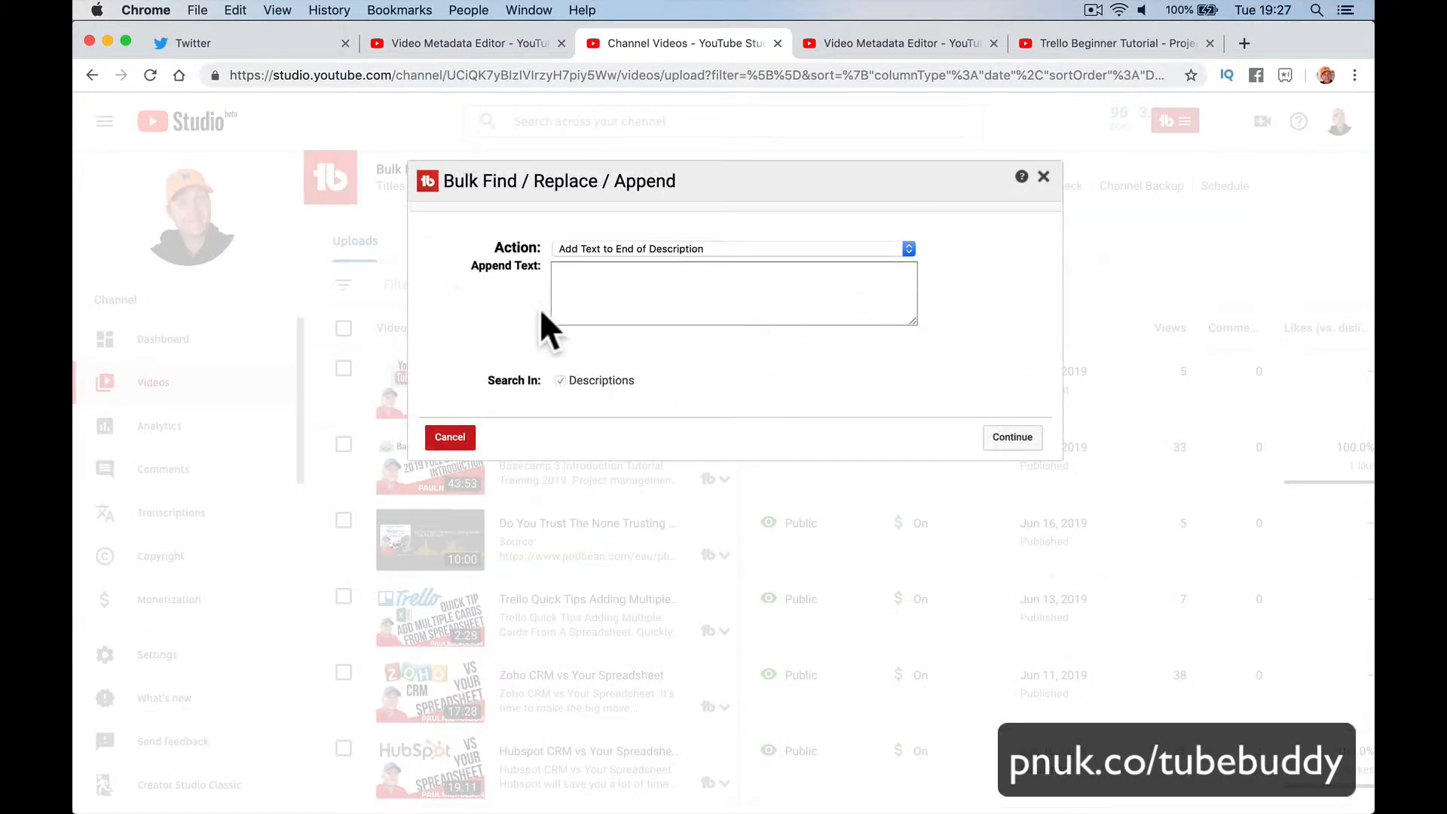
# Step: Set the bulk action to Find and Replace Text, replacing #PNTrello with #TrelloPN
pyautogui.click(642, 249)
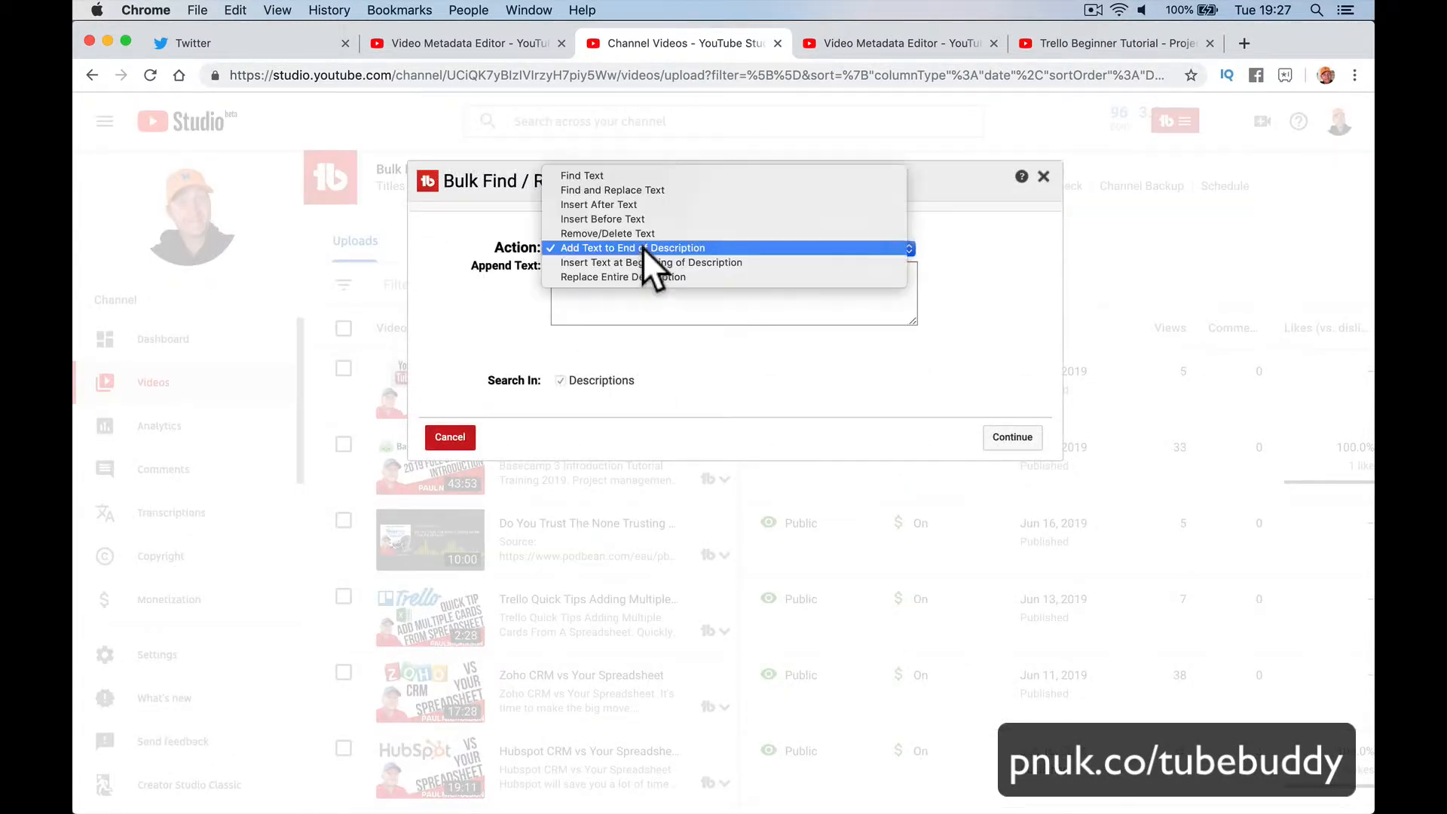
pyautogui.click(652, 189)
pyautogui.click(655, 288)
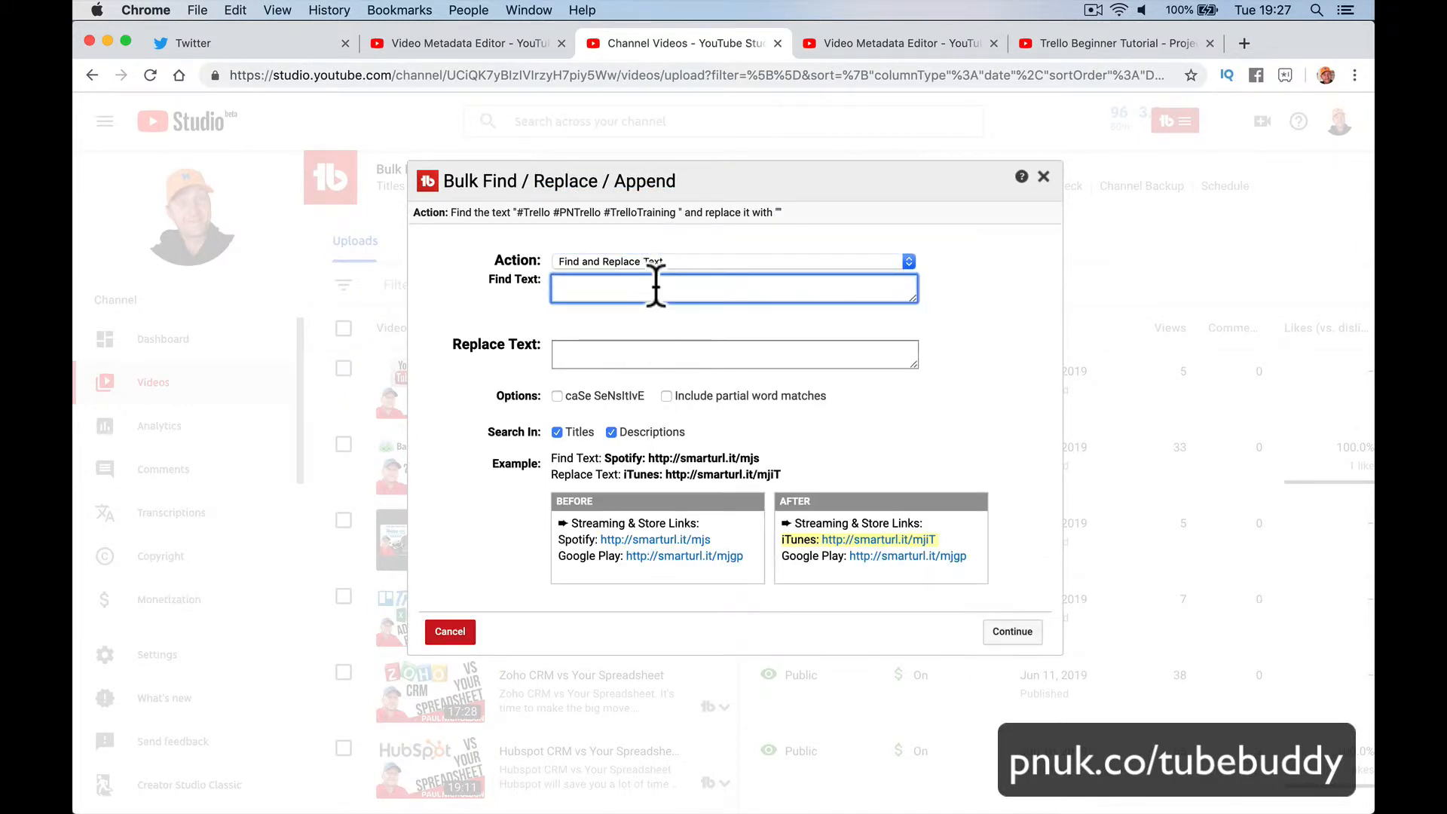
pyautogui.write('#PNTrello')
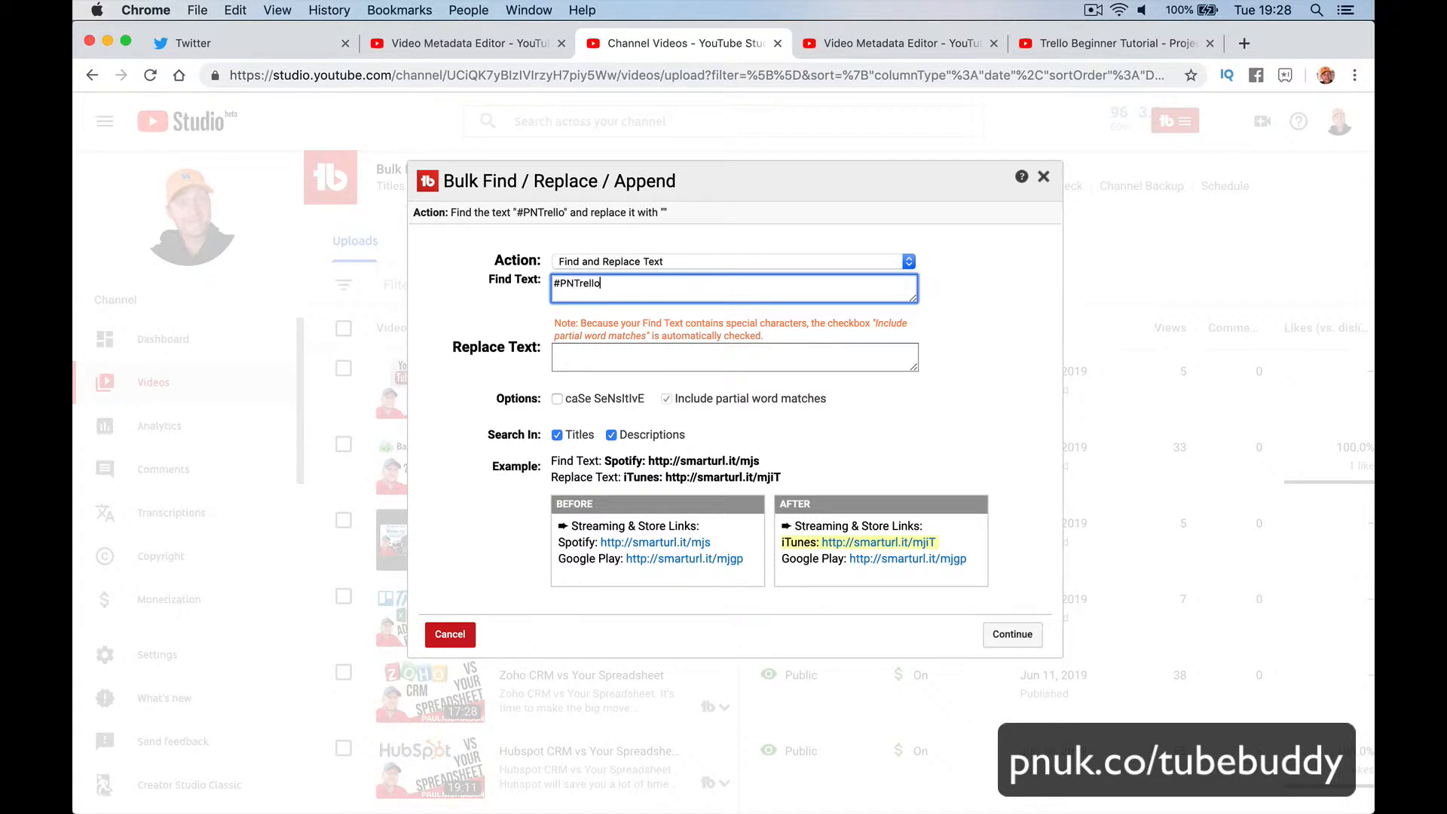
pyautogui.press('Tab')
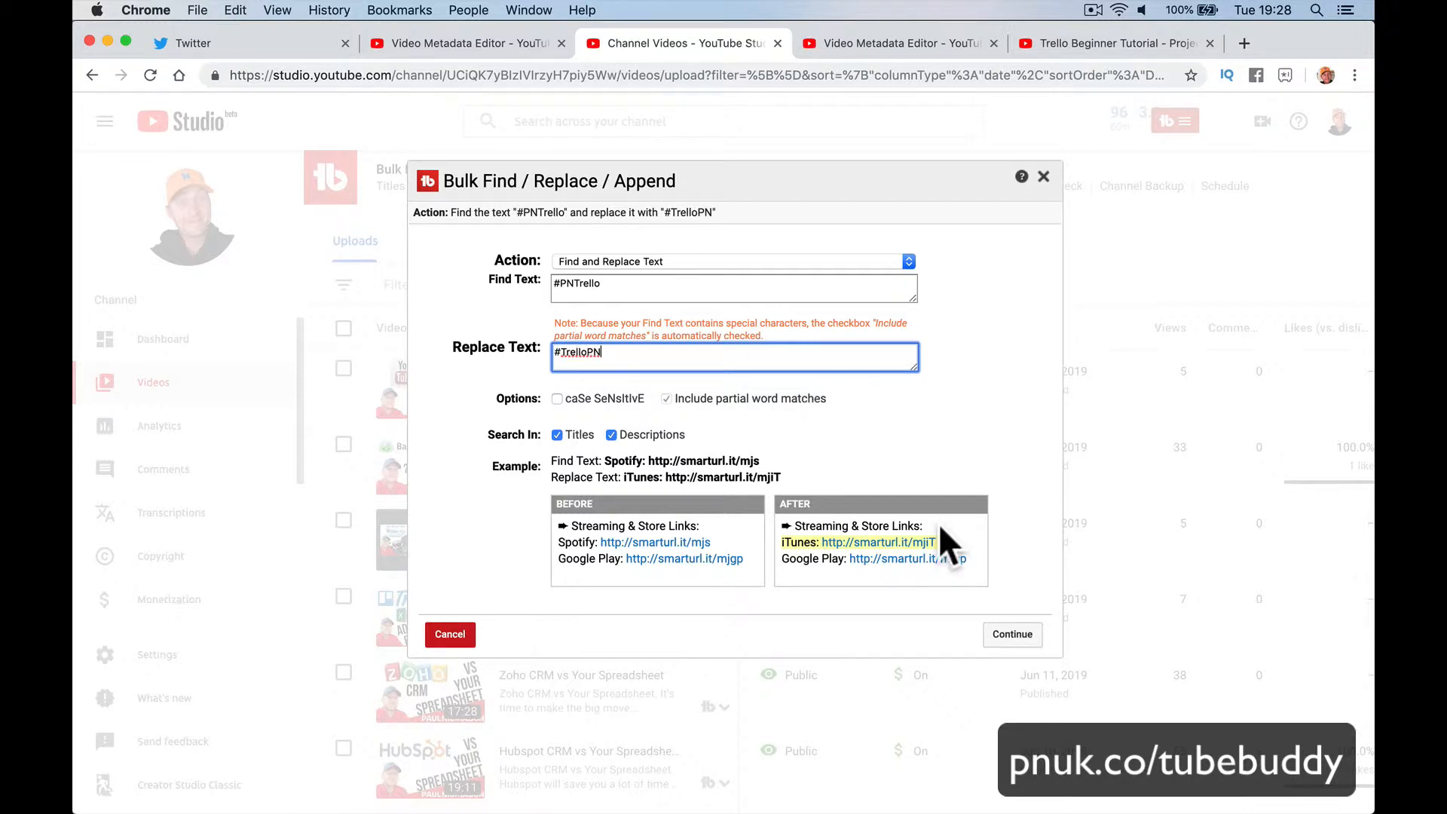
pyautogui.click(1006, 636)
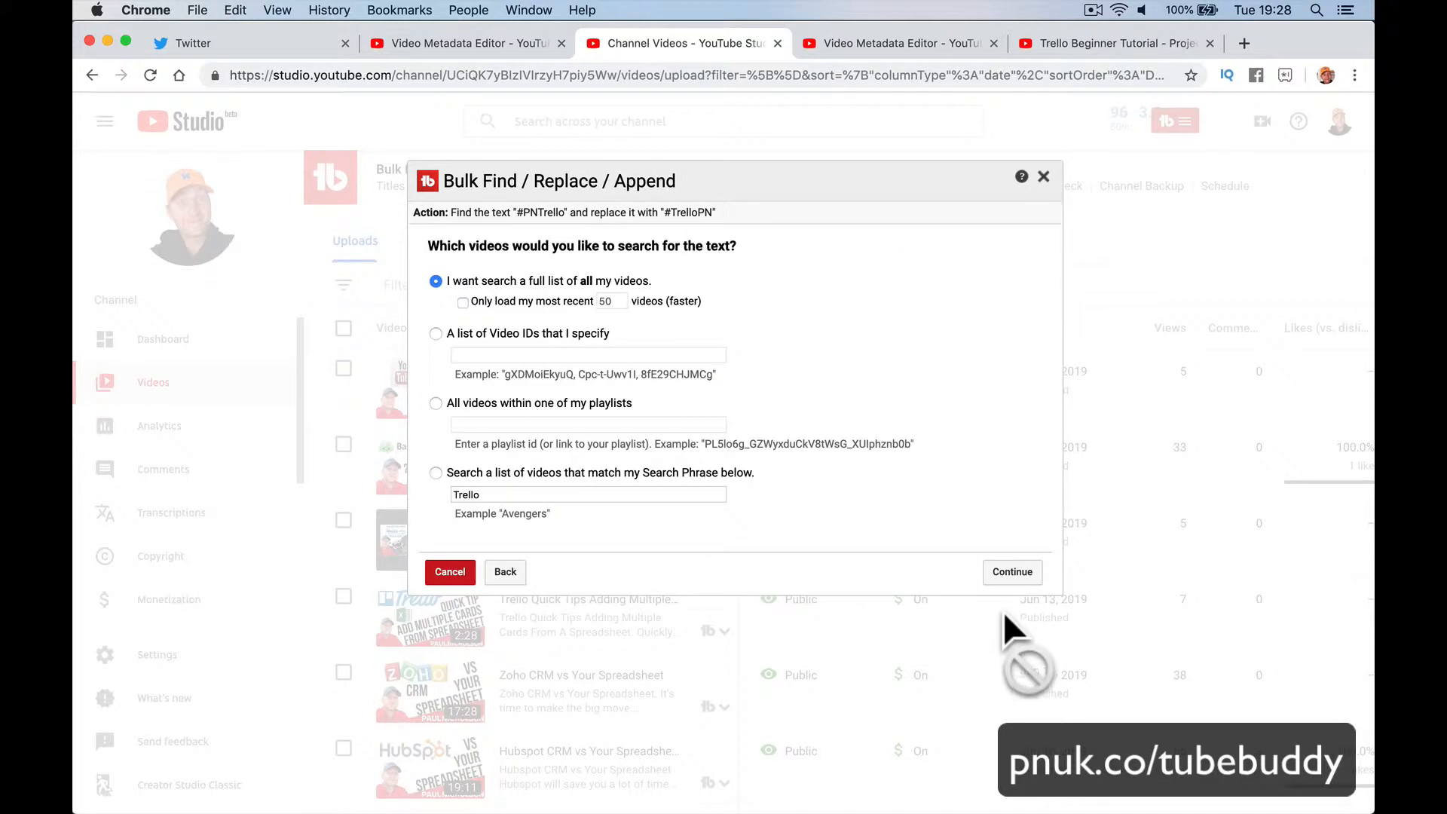
# Step: Clear the leftover Trello search phrase and continue with the full list of channel videos
pyautogui.doubleClick(463, 495)
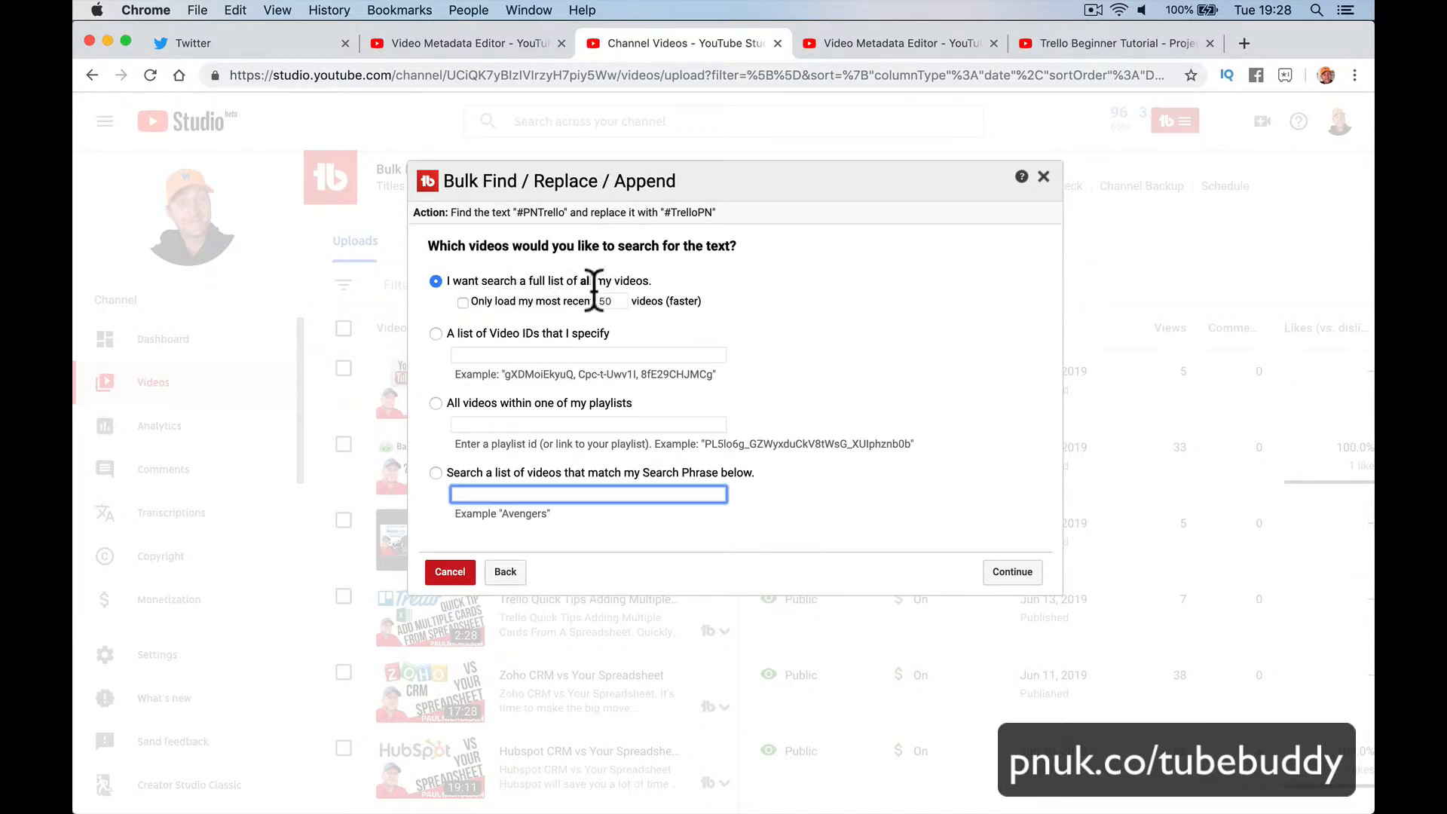
pyautogui.click(993, 571)
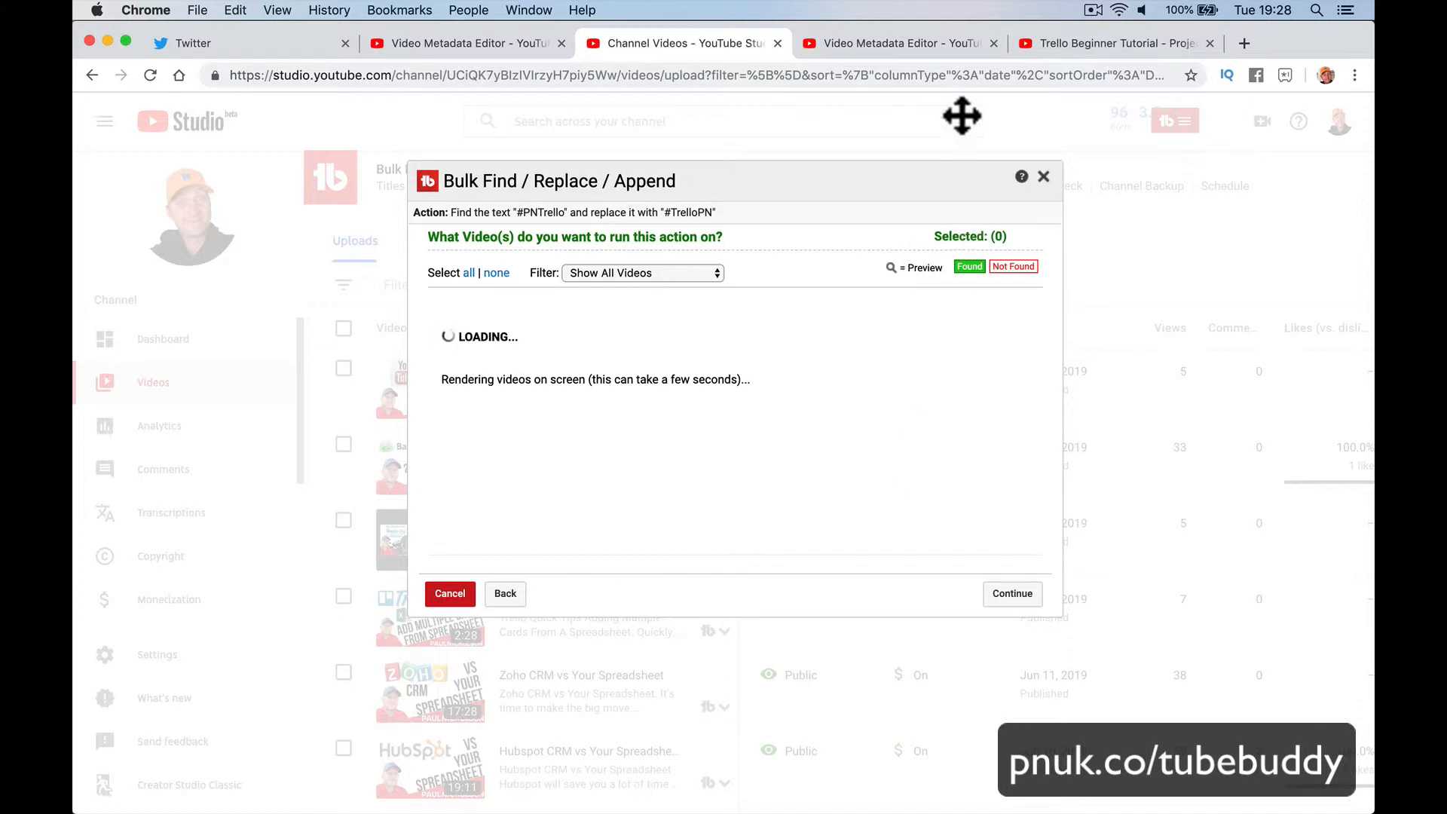
# Step: Close the leftover video details and old watch-page tabs
pyautogui.click(943, 45)
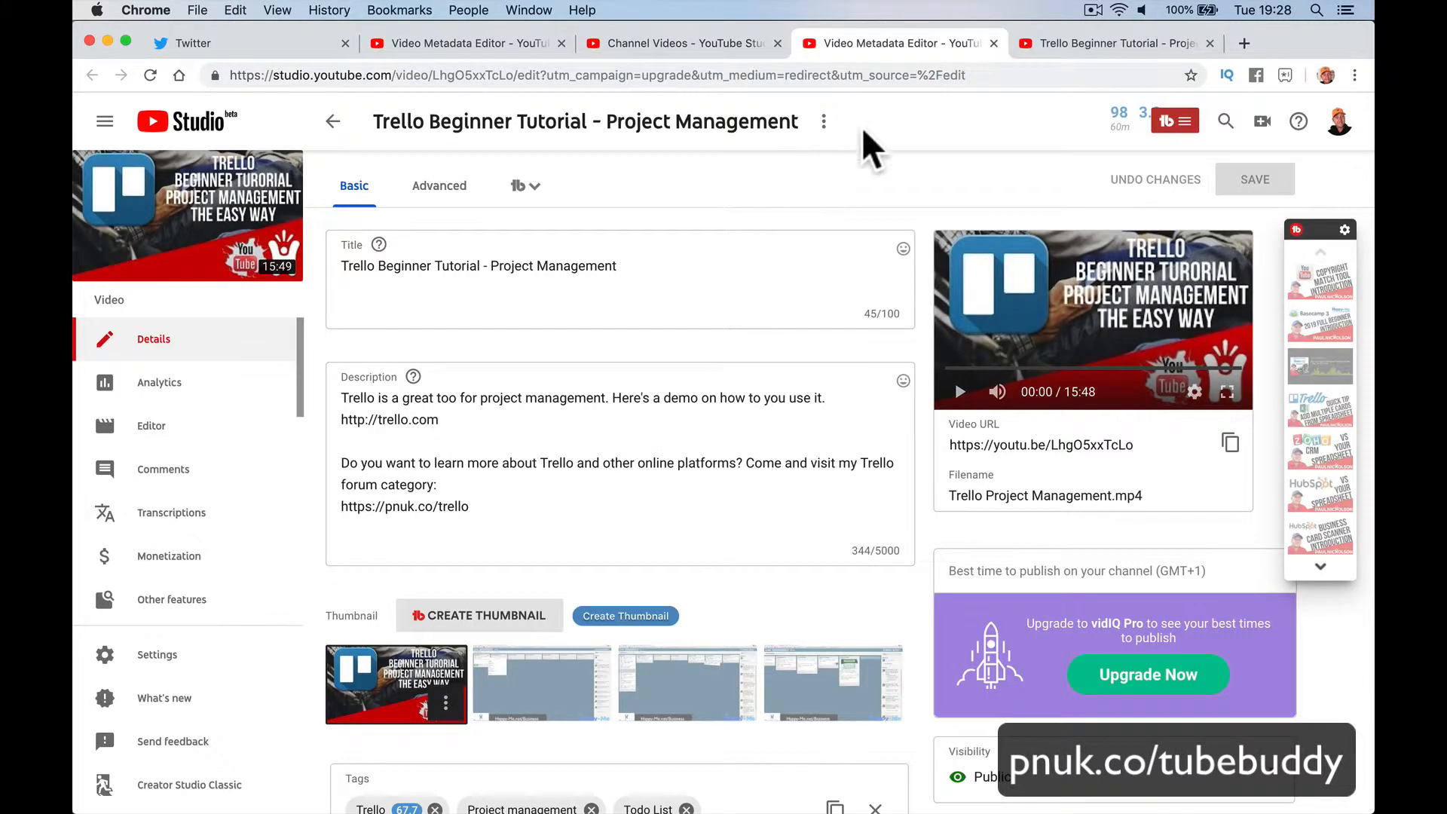
pyautogui.click(993, 43)
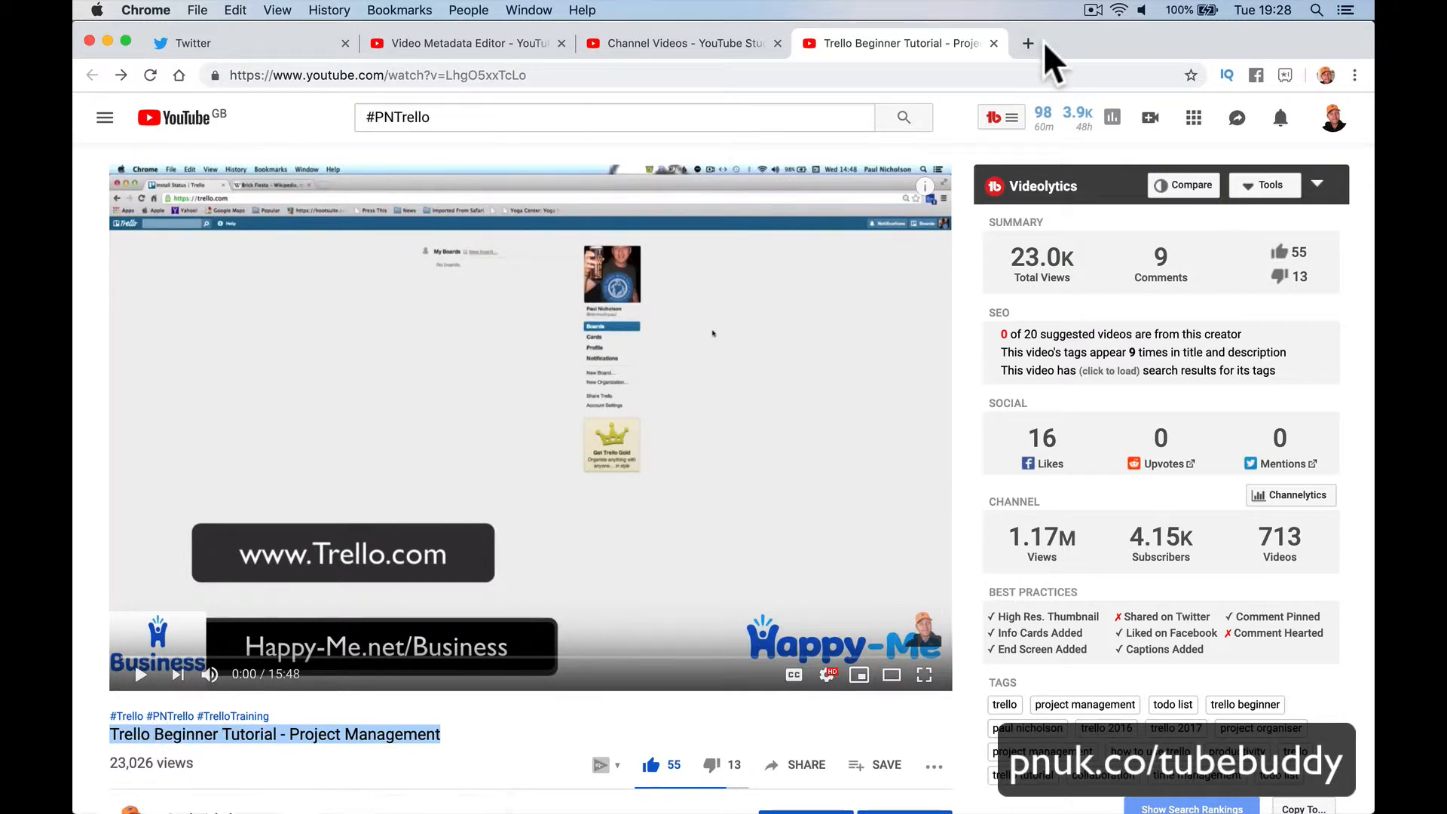
pyautogui.click(993, 43)
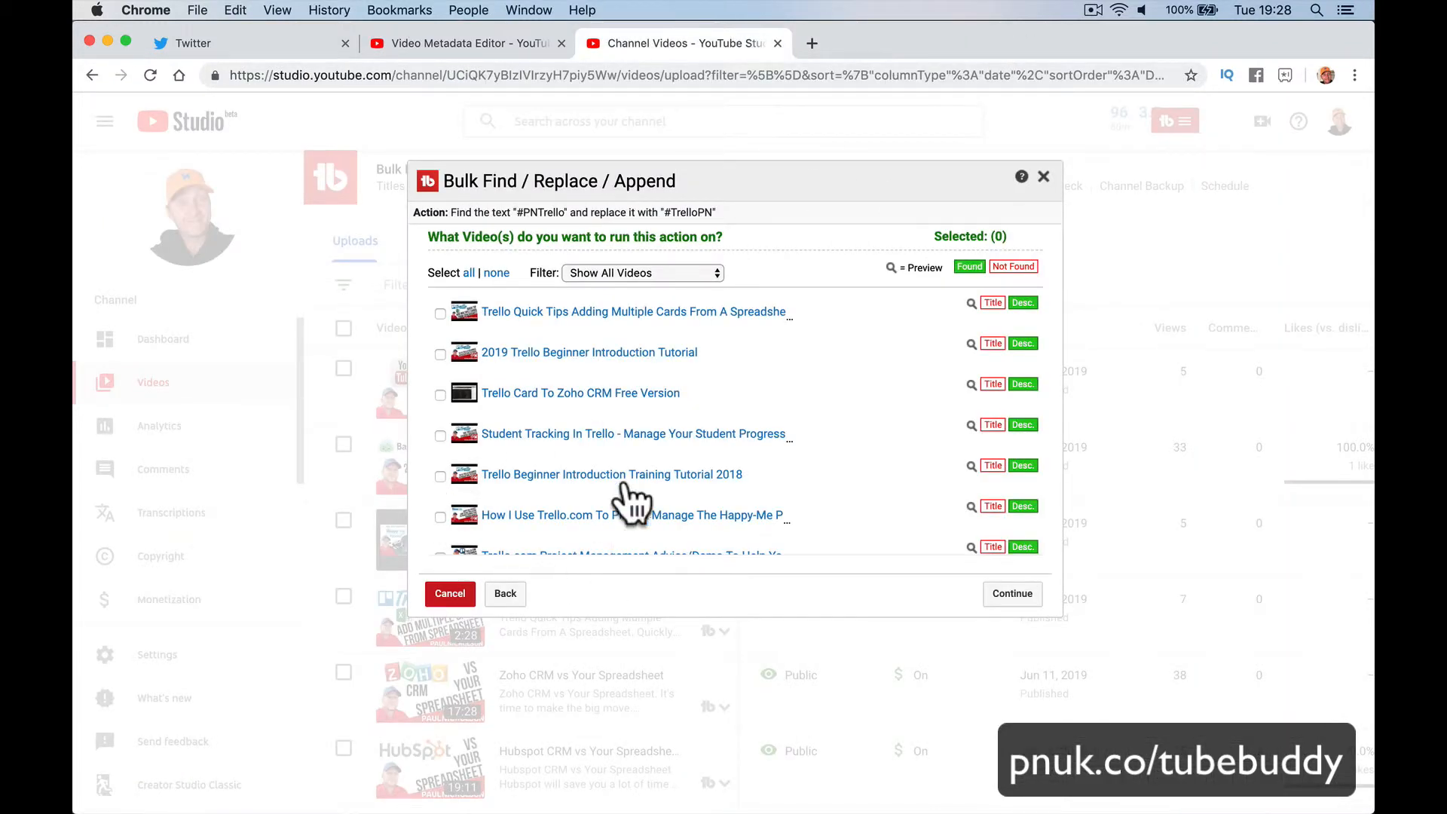
# Step: Select all 10 videos, start the #PNTrello-to-#TrelloPN replacement, and open the first updated video
pyautogui.scroll(-5, 626, 474)
pyautogui.scroll(-2, 621, 444)
pyautogui.scroll(10, 621, 452)
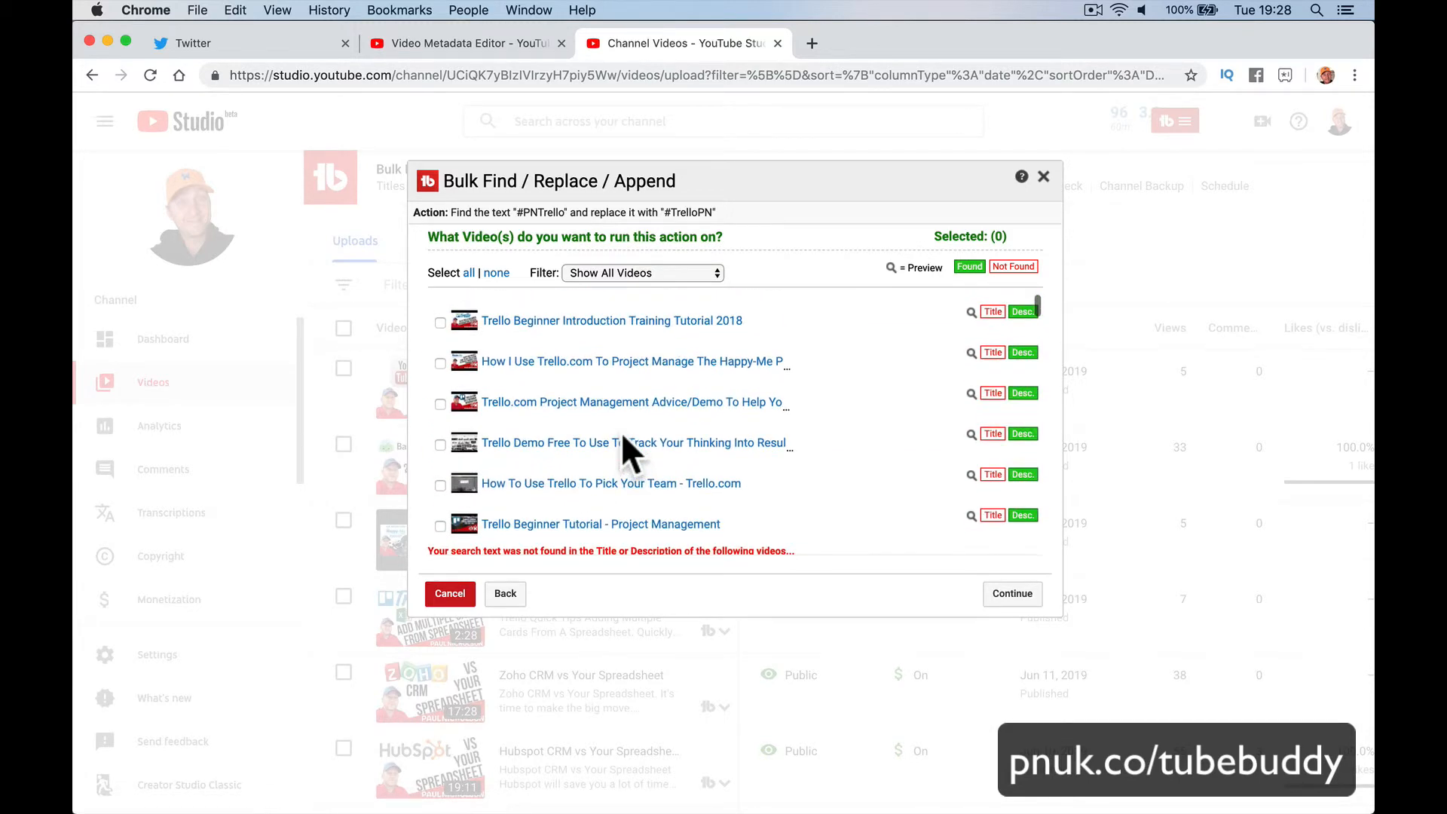
pyautogui.click(468, 273)
pyautogui.scroll(-3, 551, 444)
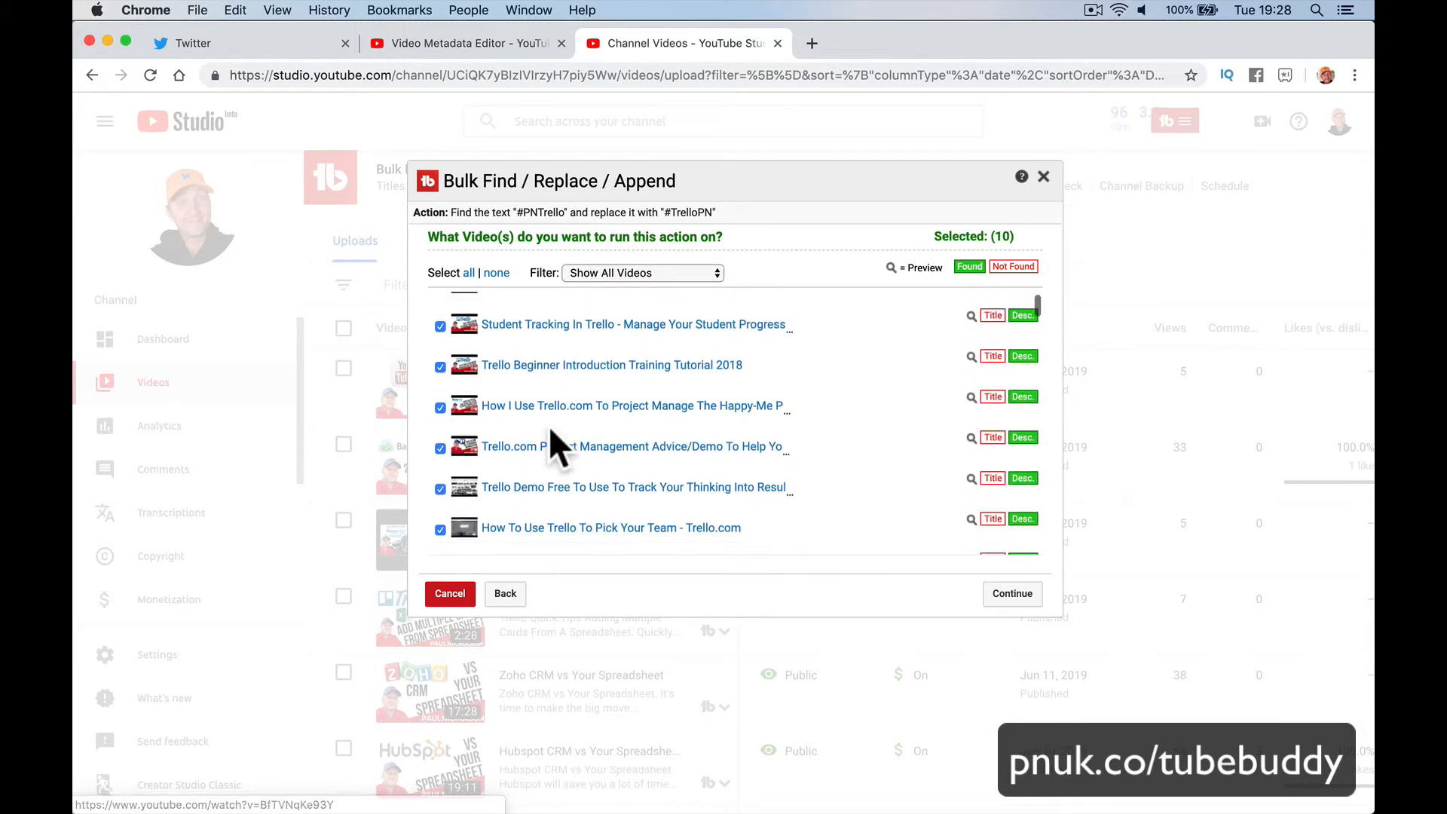
pyautogui.scroll(3, 561, 452)
pyautogui.click(1010, 595)
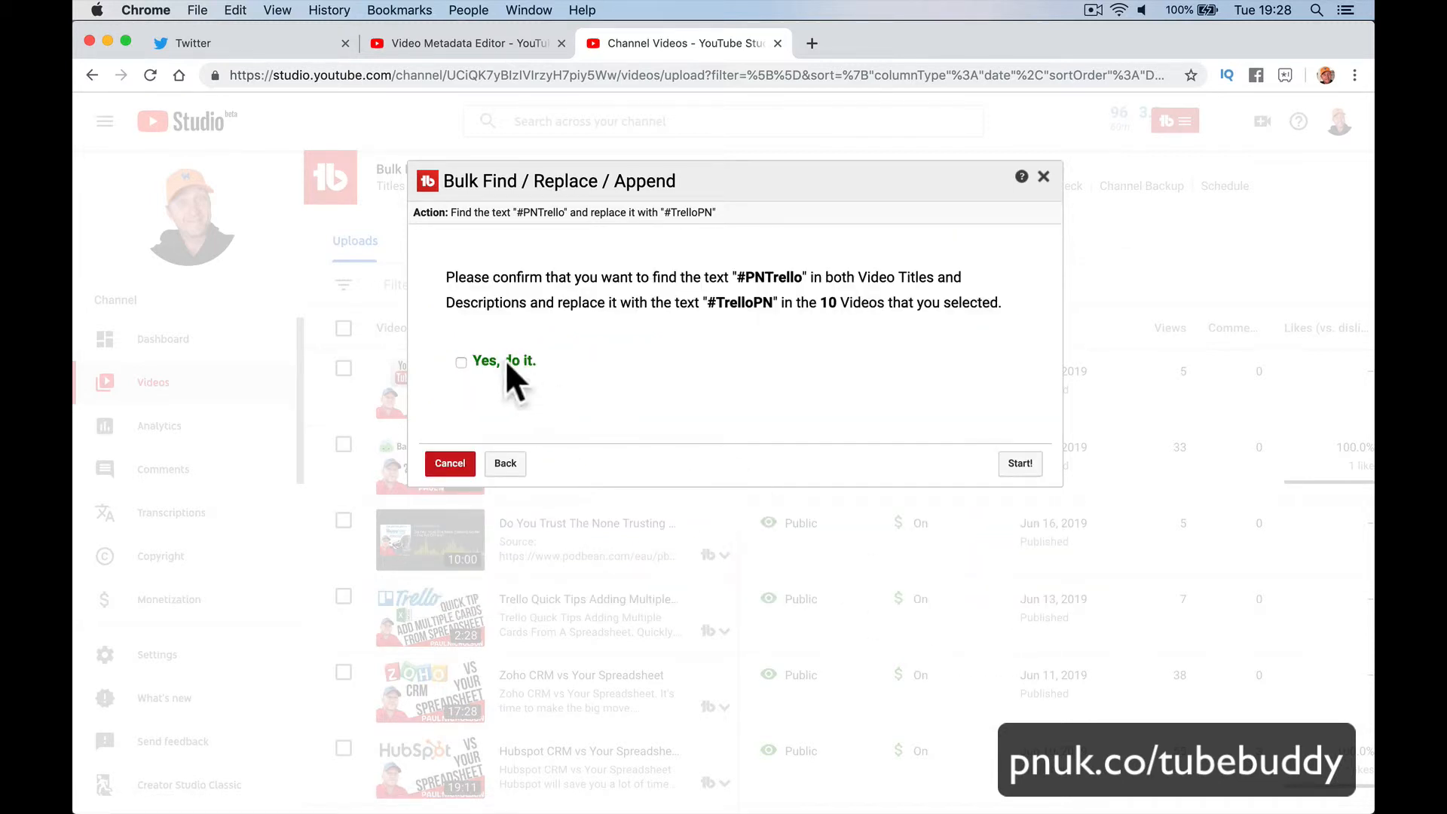
pyautogui.click(1016, 463)
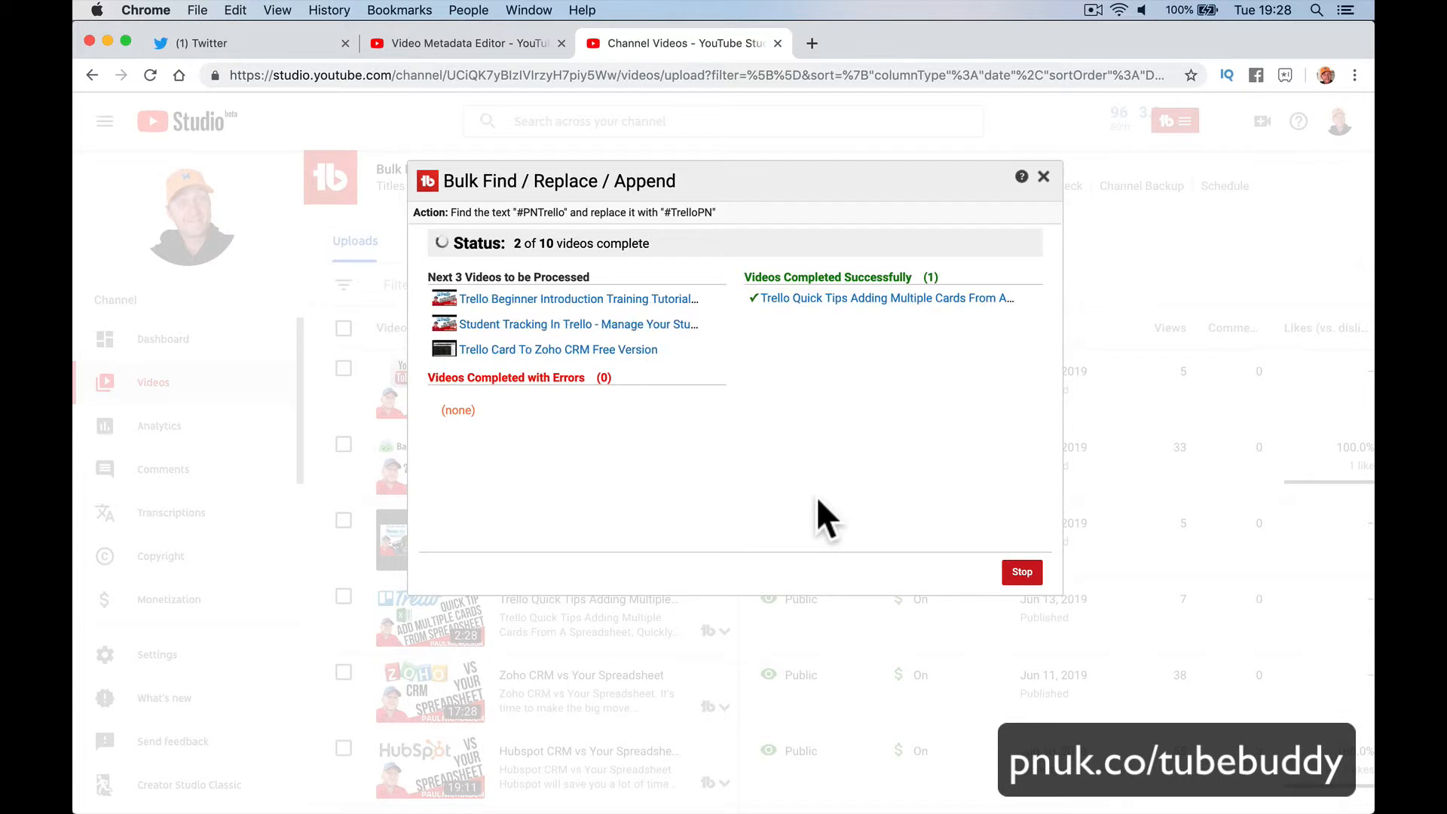
pyautogui.click(876, 322)
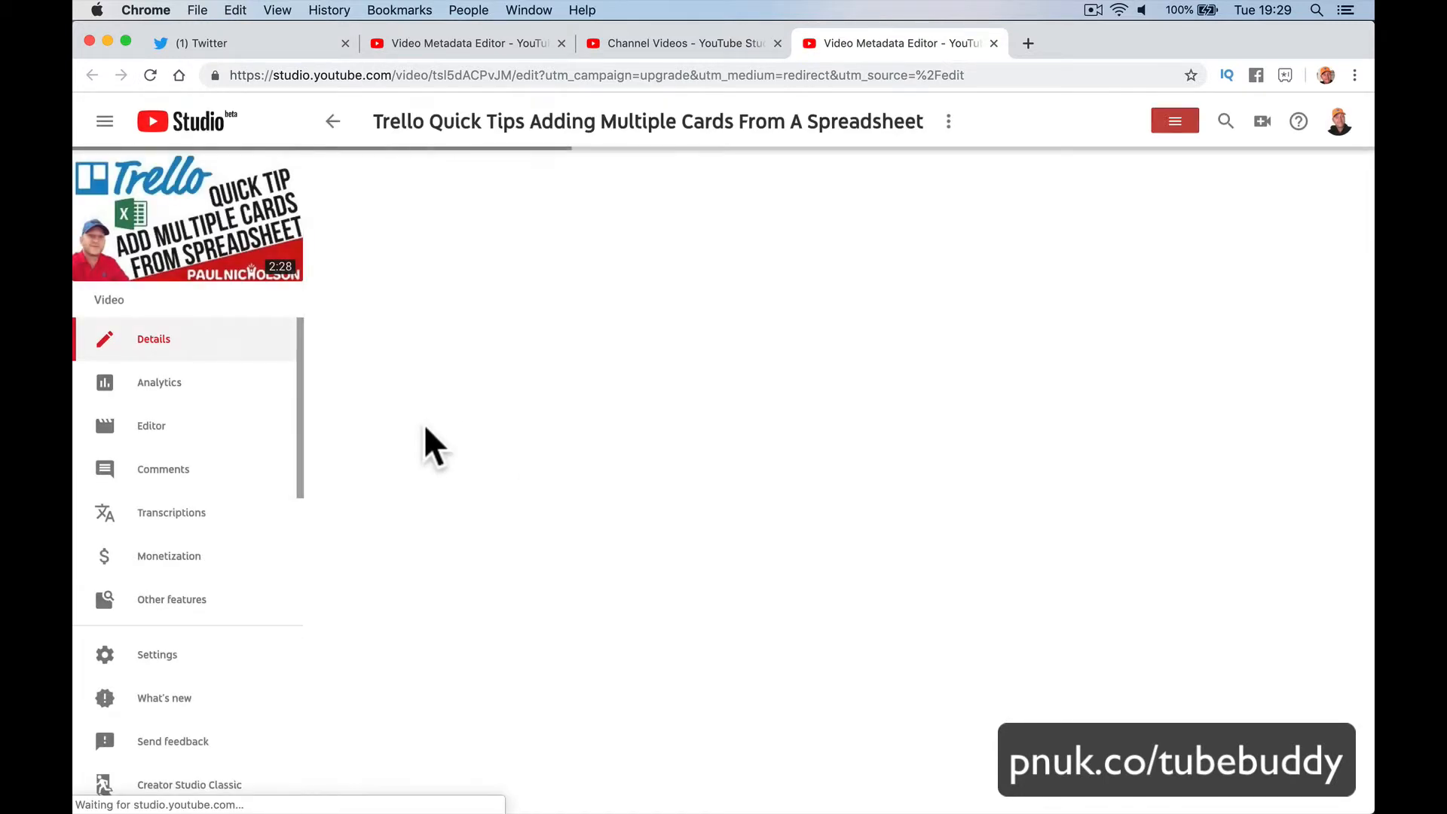
# Step: Confirm the Trello Quick Tips watch page shows #Trello #TrelloPN #TrelloTraining, then return to its editor
pyautogui.click(183, 230)
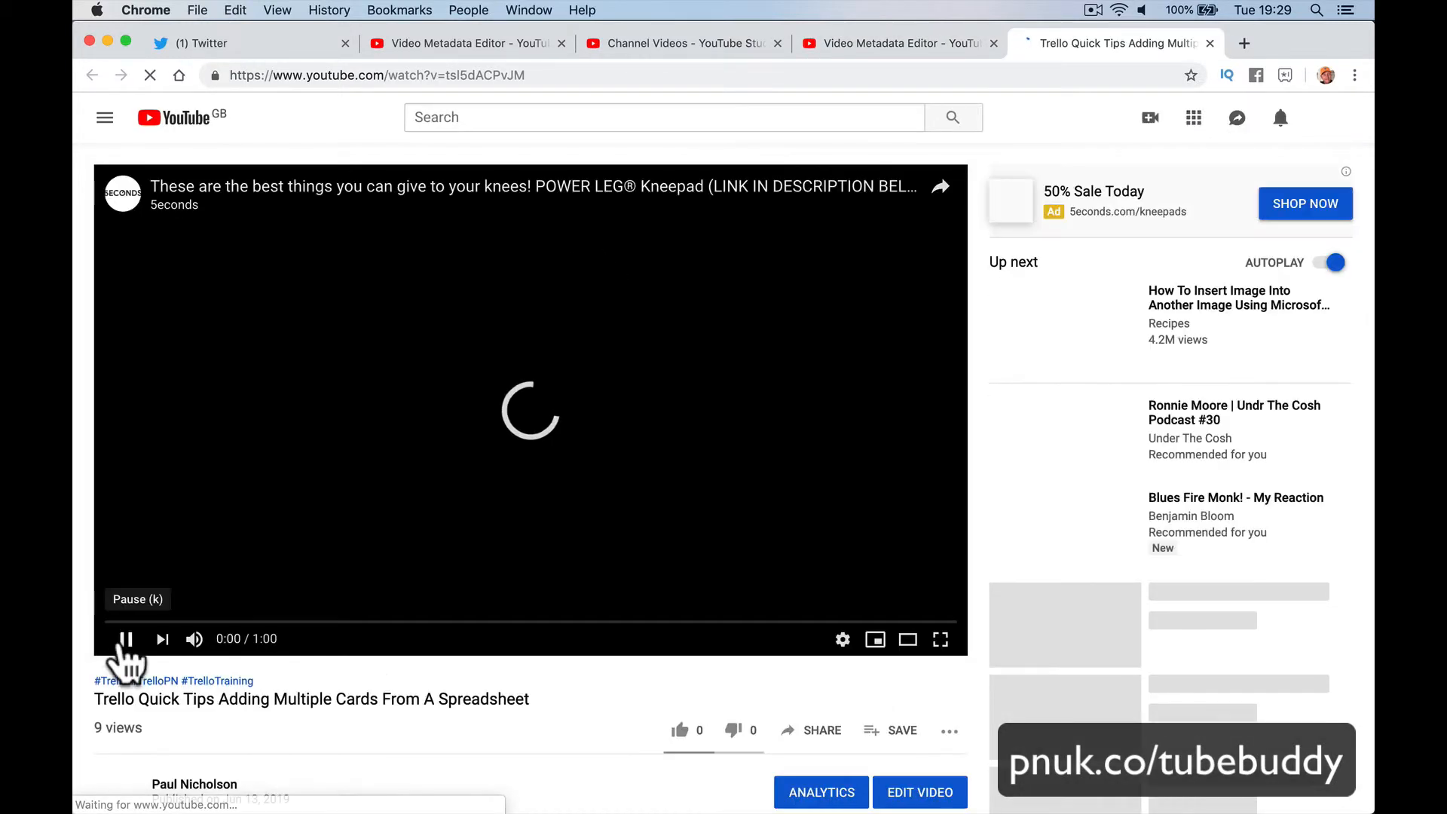
pyautogui.click(120, 651)
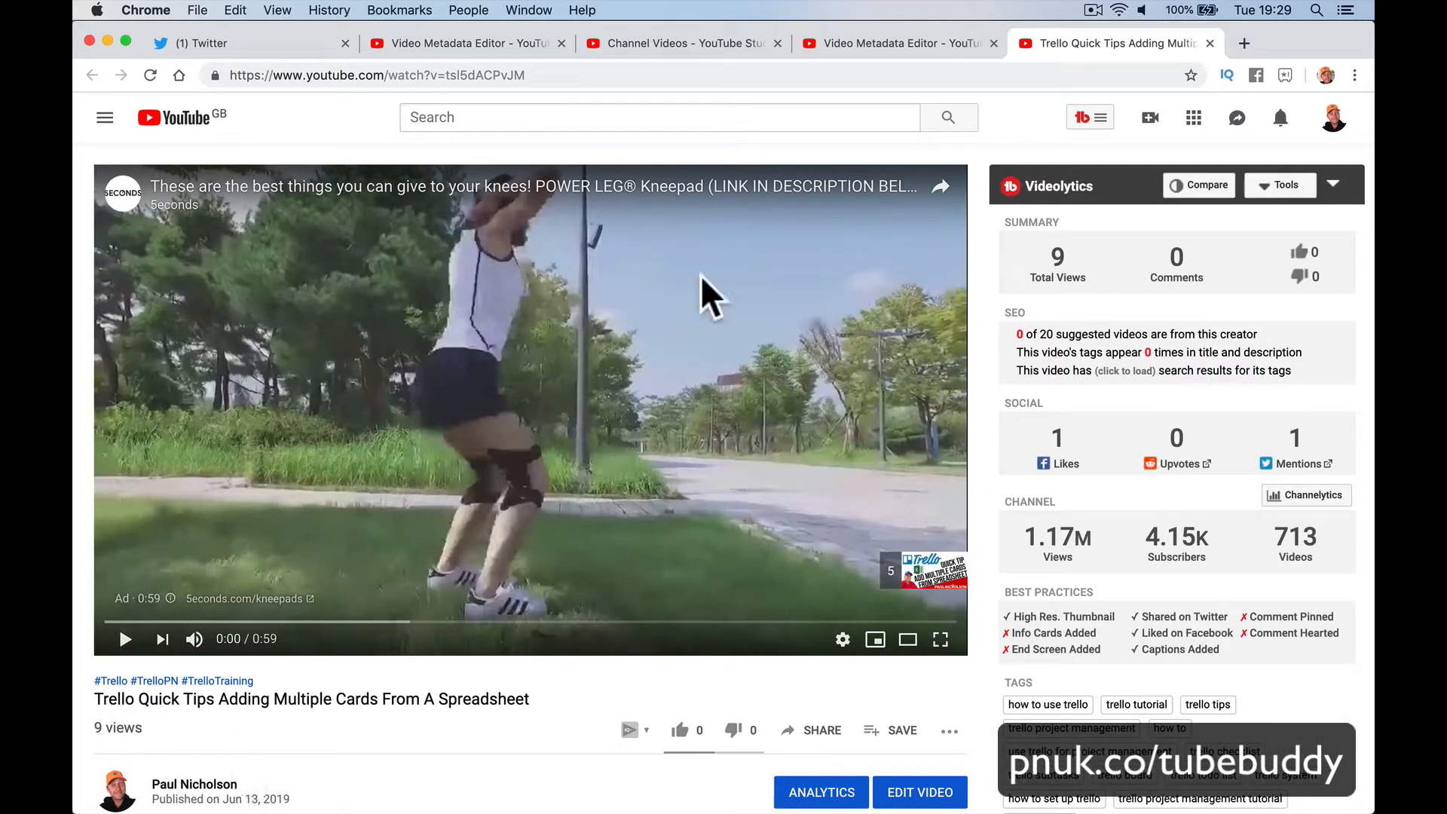
pyautogui.click(892, 43)
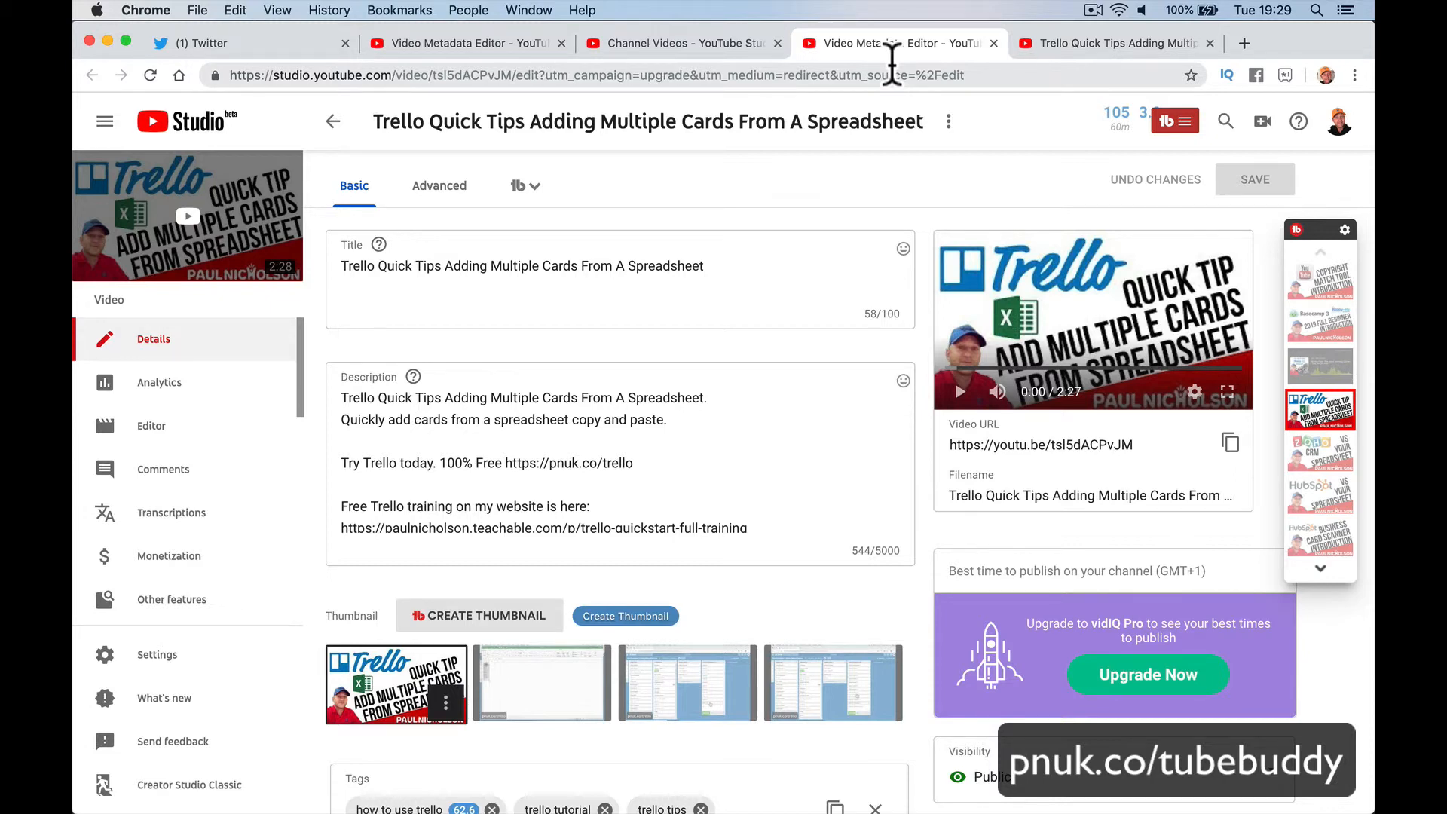
pyautogui.click(1177, 122)
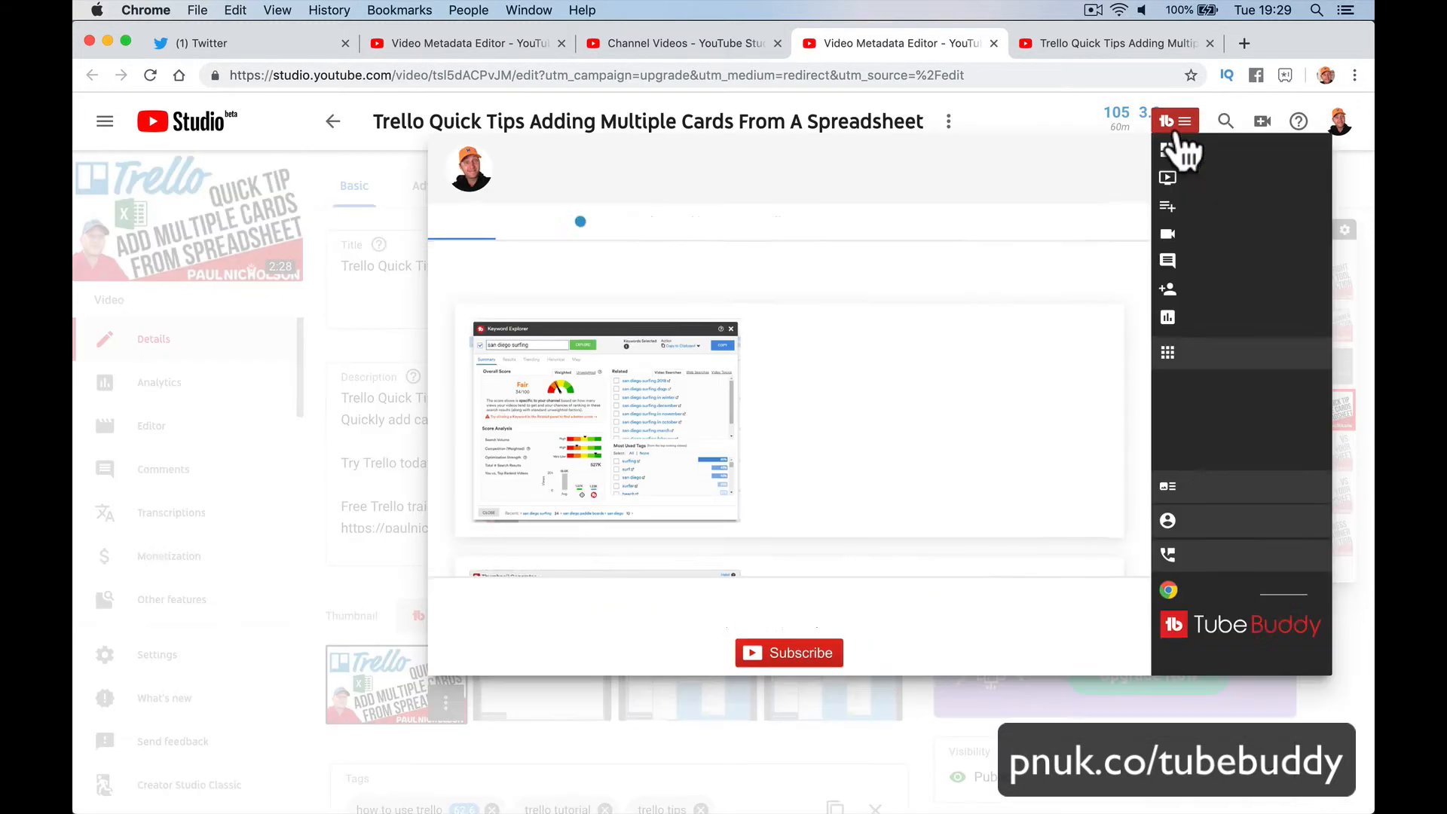
pyautogui.click(589, 222)
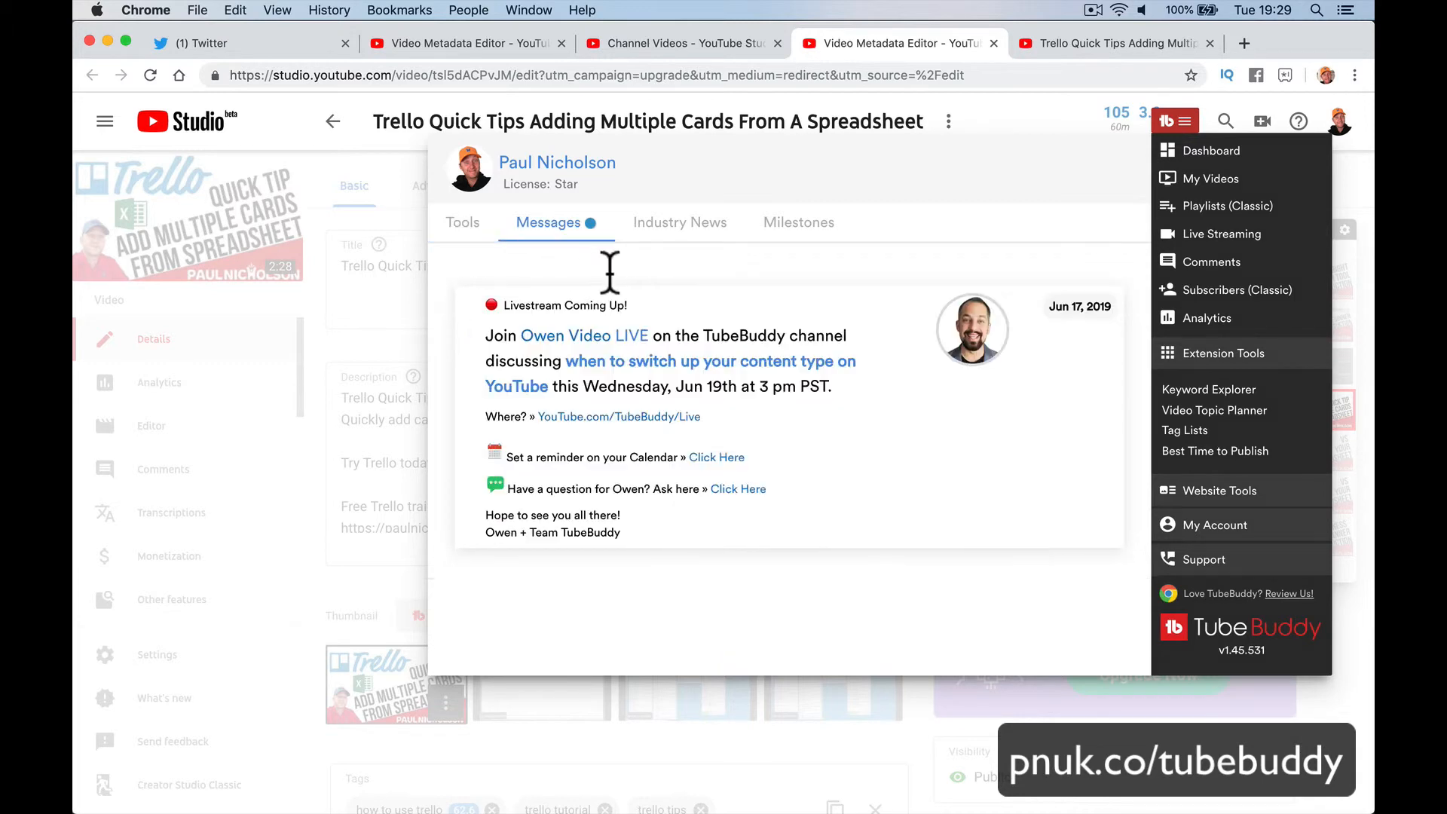
pyautogui.click(474, 229)
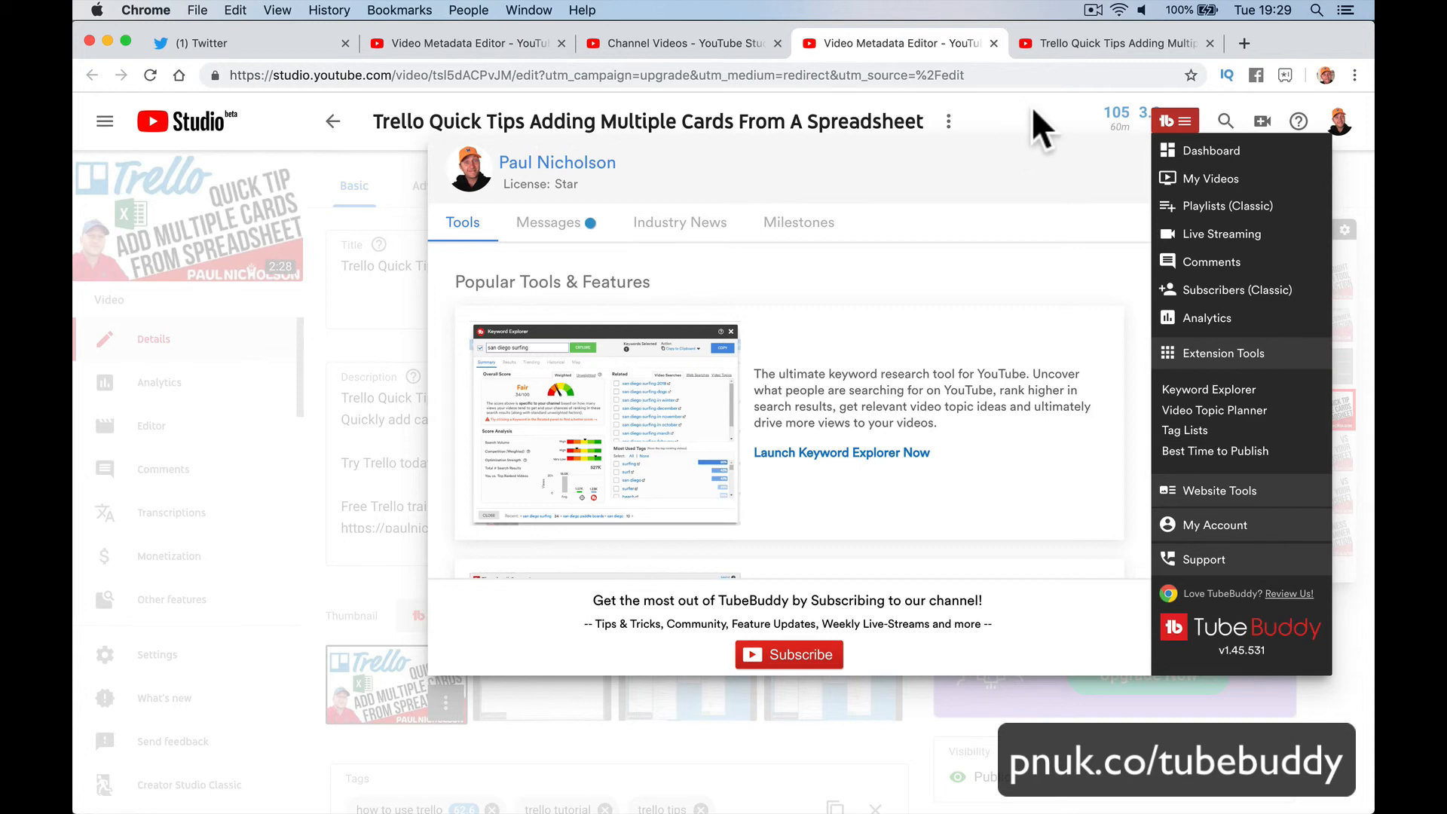
pyautogui.click(1019, 765)
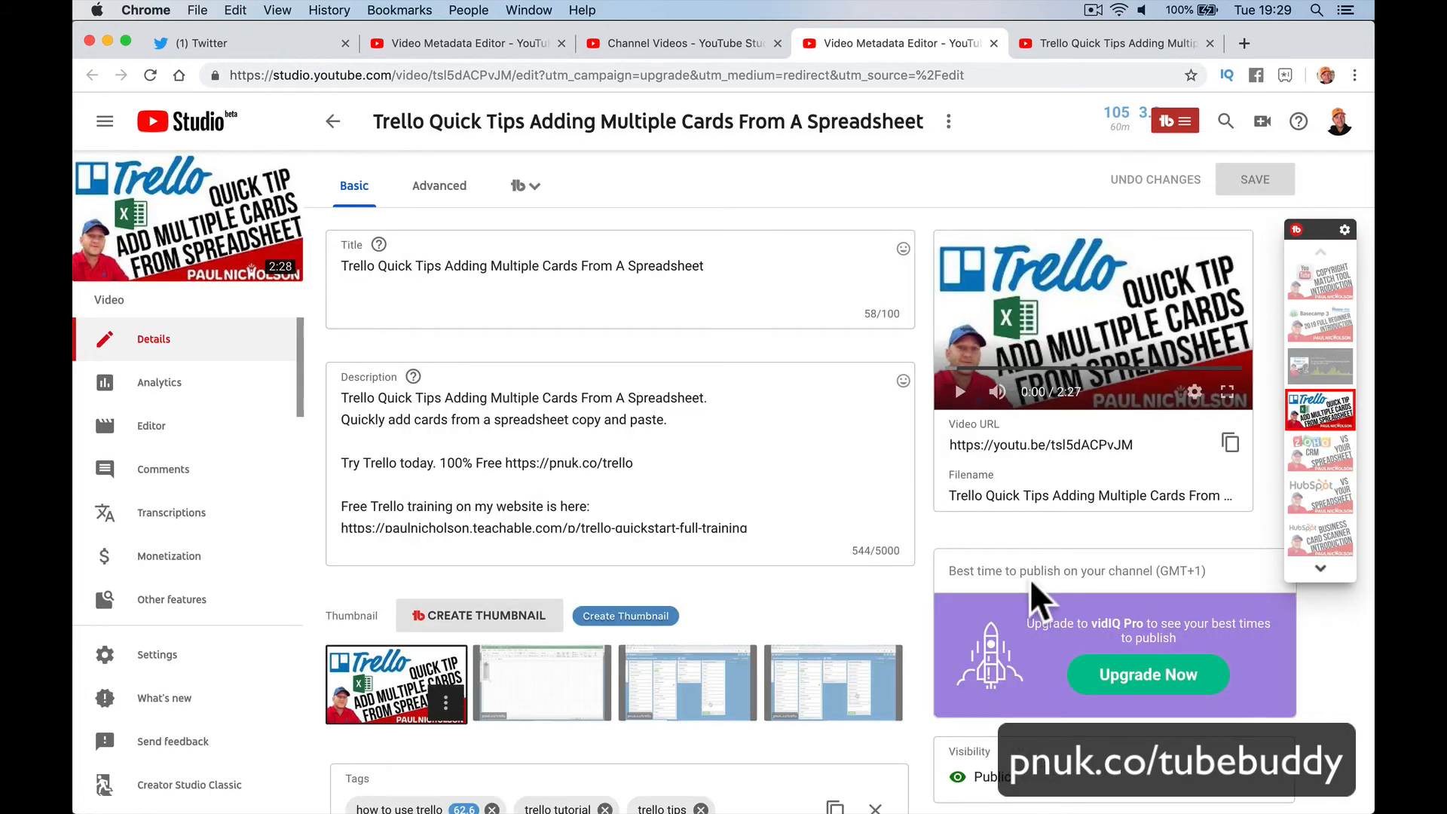